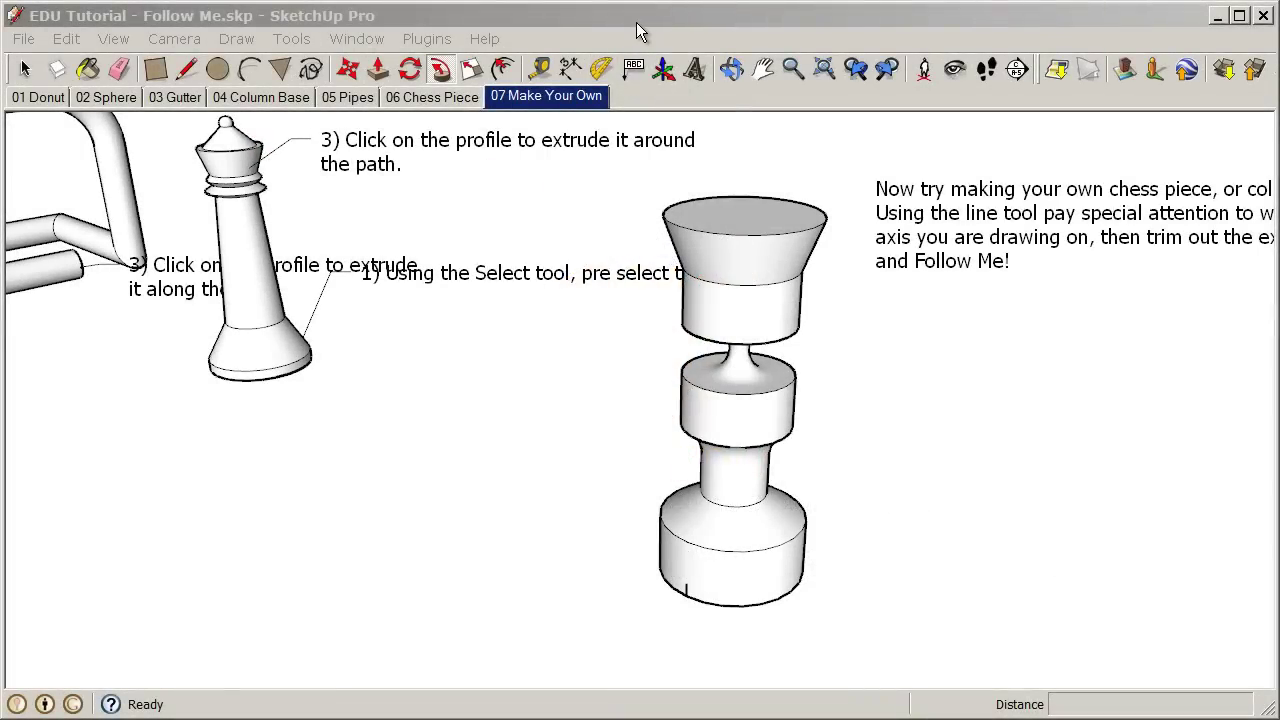
Step: Start a new Untitled model and discard unsaved changes to the Follow Me tutorial
left_click(636, 22)
left_click(24, 40)
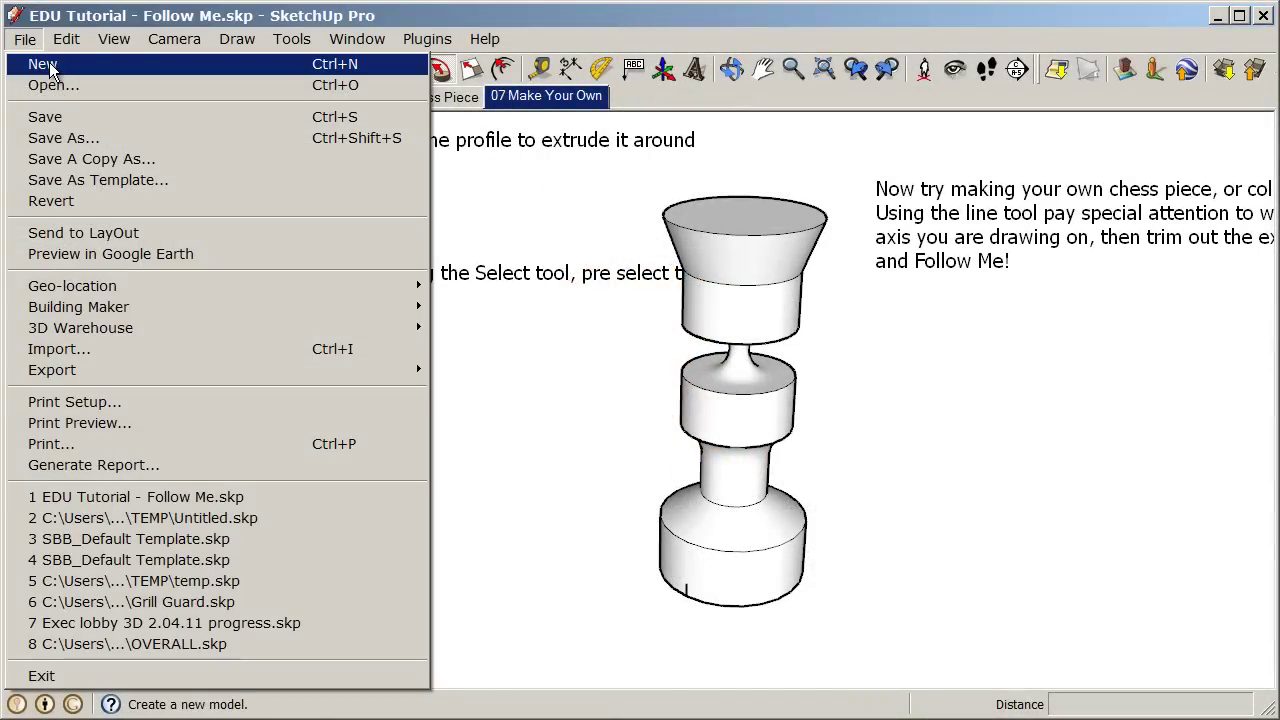
left_click(47, 68)
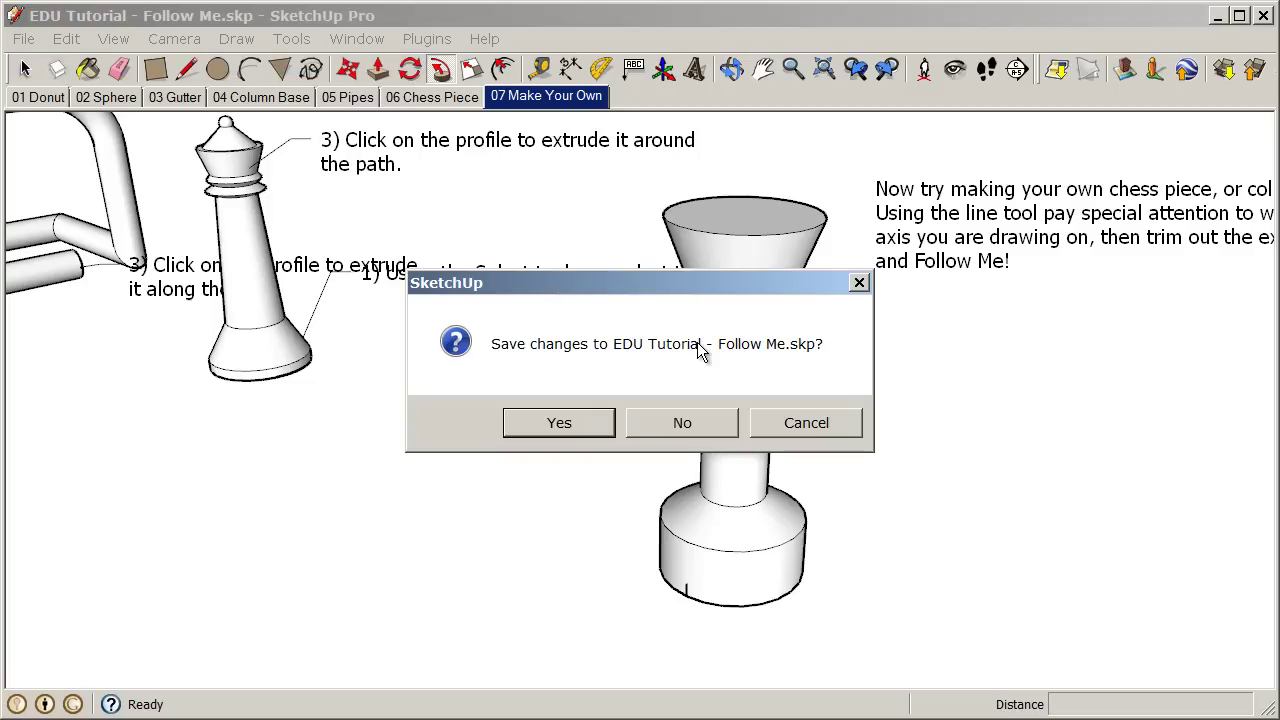
left_click(700, 424)
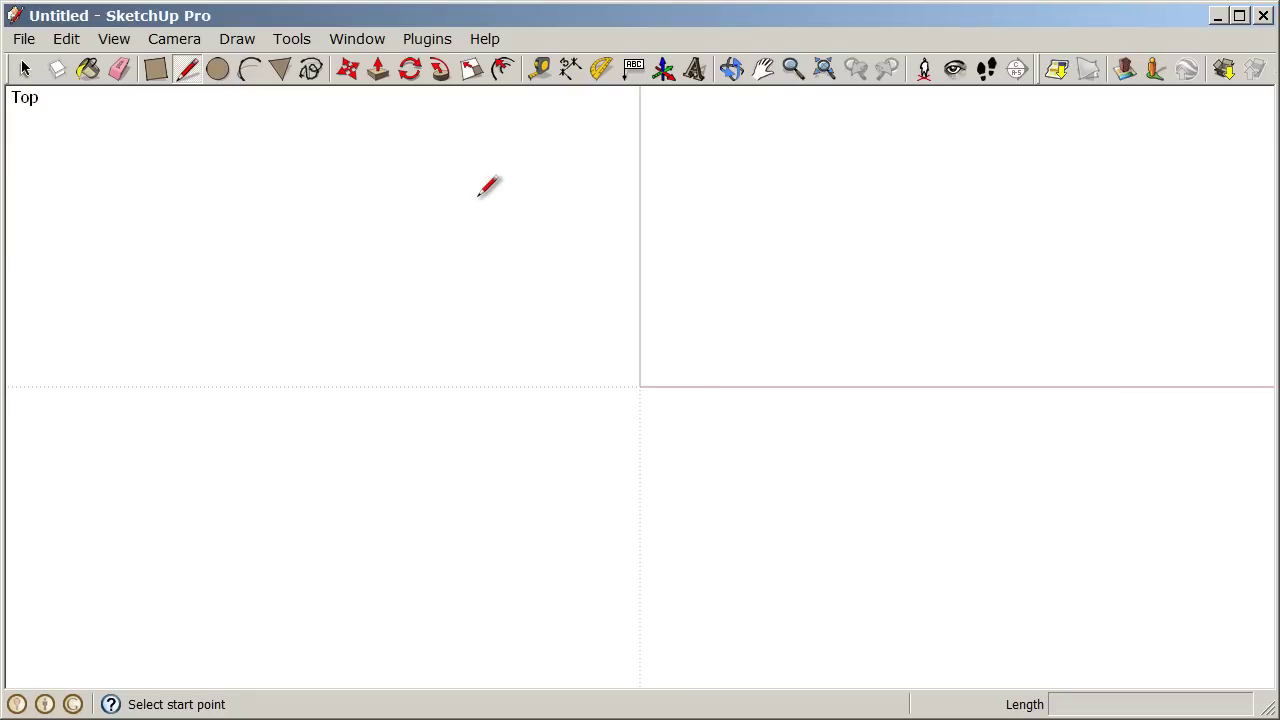
Step: Start a rectangle at the origin and enter 50',100' as its dimensions
left_click(154, 71)
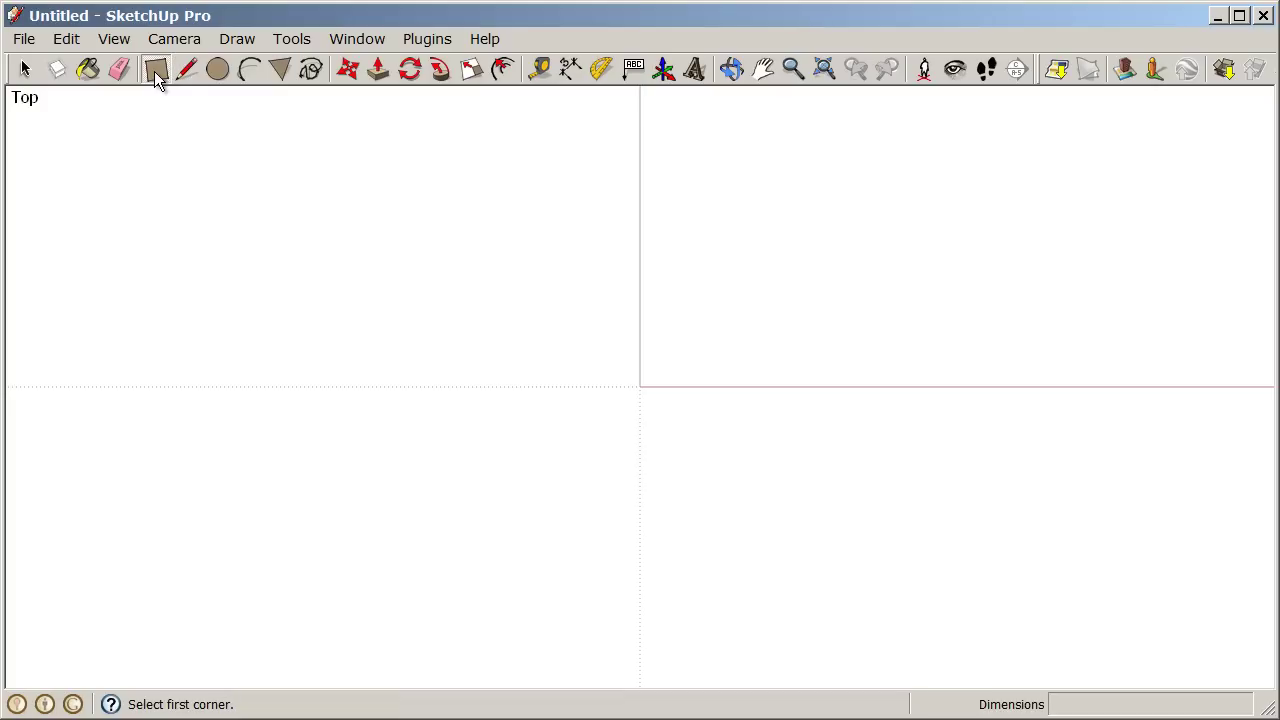
left_click(640, 386)
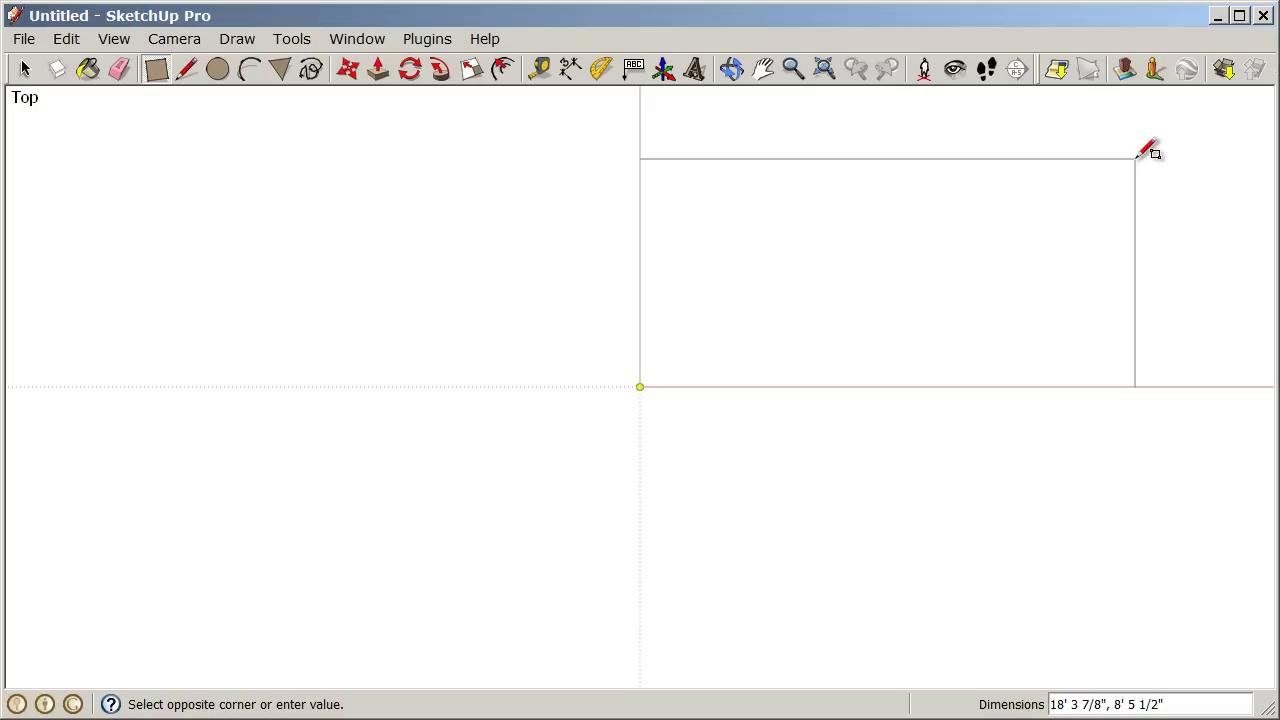
type("50',100")
Step: Commit the 50' by 100' rectangle and orbit into a tilted perspective view
key("Return")
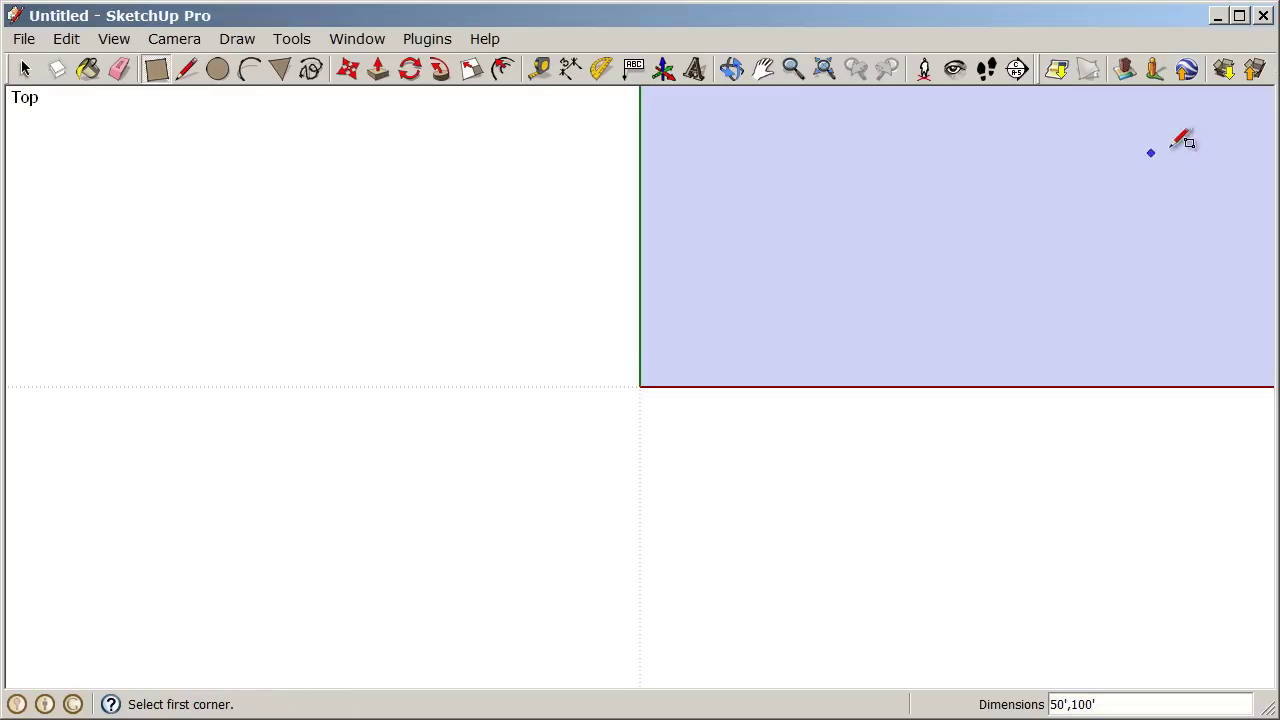
middle_click_drag(608, 412, 583, 366)
scroll(604, 374, "down", 1)
scroll(600, 374, "down", 1)
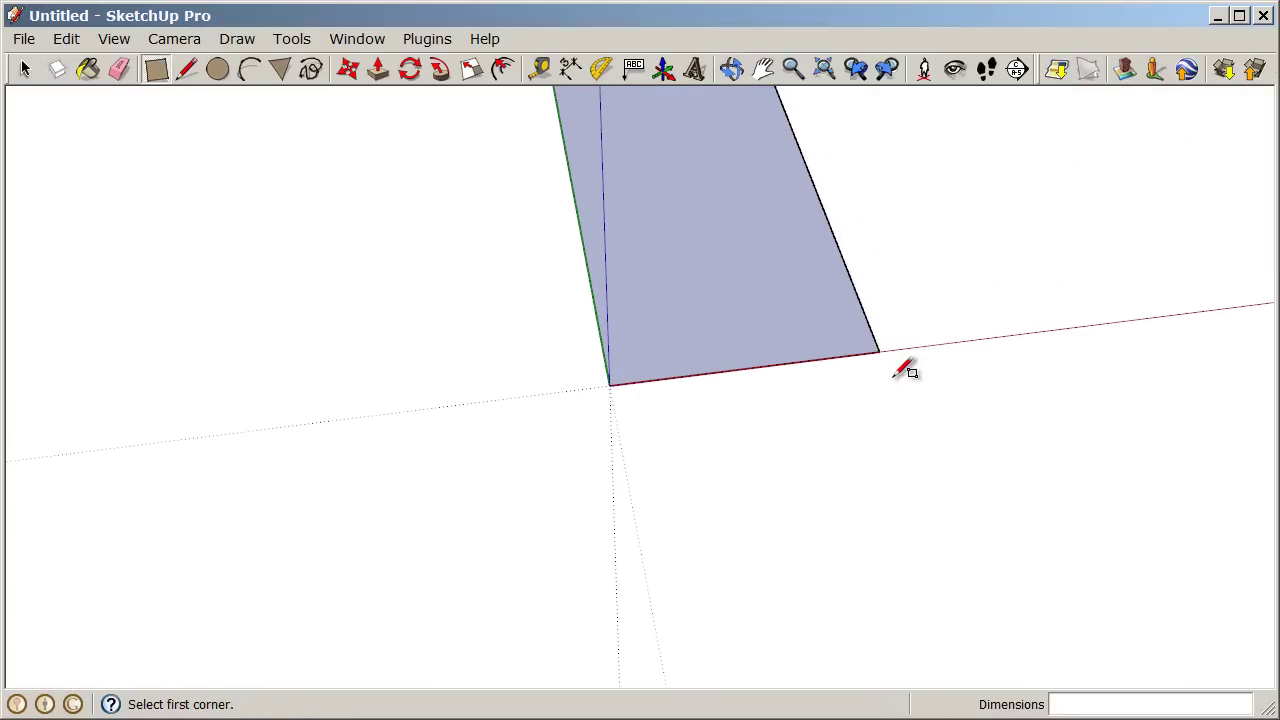
mouse_move(871, 388)
middle_mouse_down()
mouse_move(594, 363)
mouse_move(437, 300)
mouse_move(522, 350)
middle_mouse_up()
scroll(440, 300, "down", 1)
scroll(1001, 358, "up", 2)
scroll(553, 343, "down", 1)
scroll(1090, 316, "up", 2)
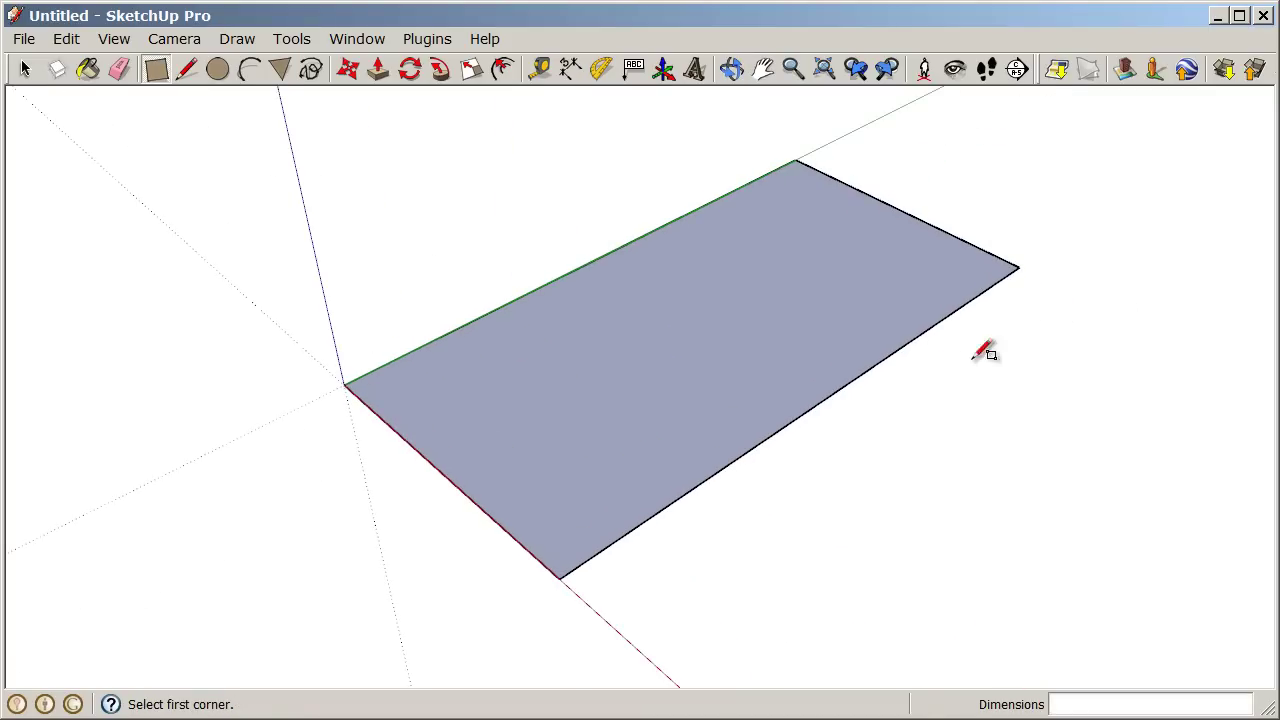
mouse_move(980, 349)
middle_mouse_down()
mouse_move(886, 374)
mouse_move(835, 436)
mouse_move(846, 423)
middle_mouse_up()
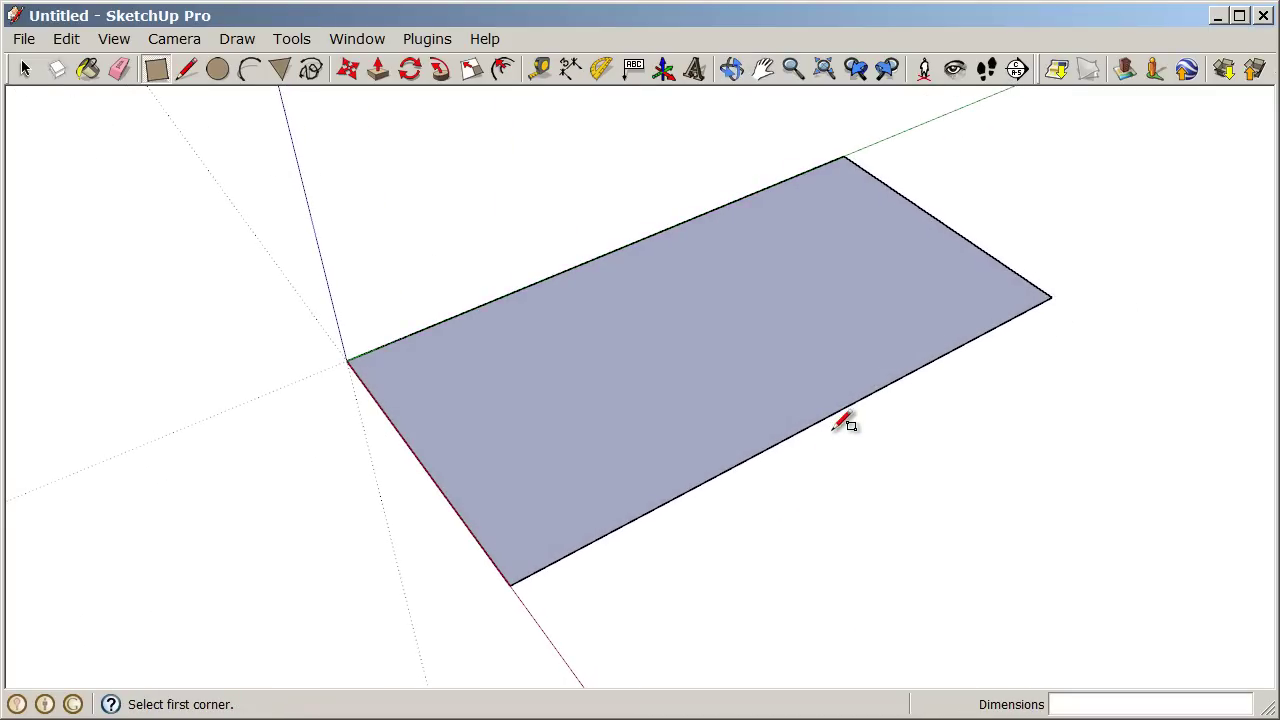
scroll(488, 477, "up", 1)
scroll(429, 309, "up", 5)
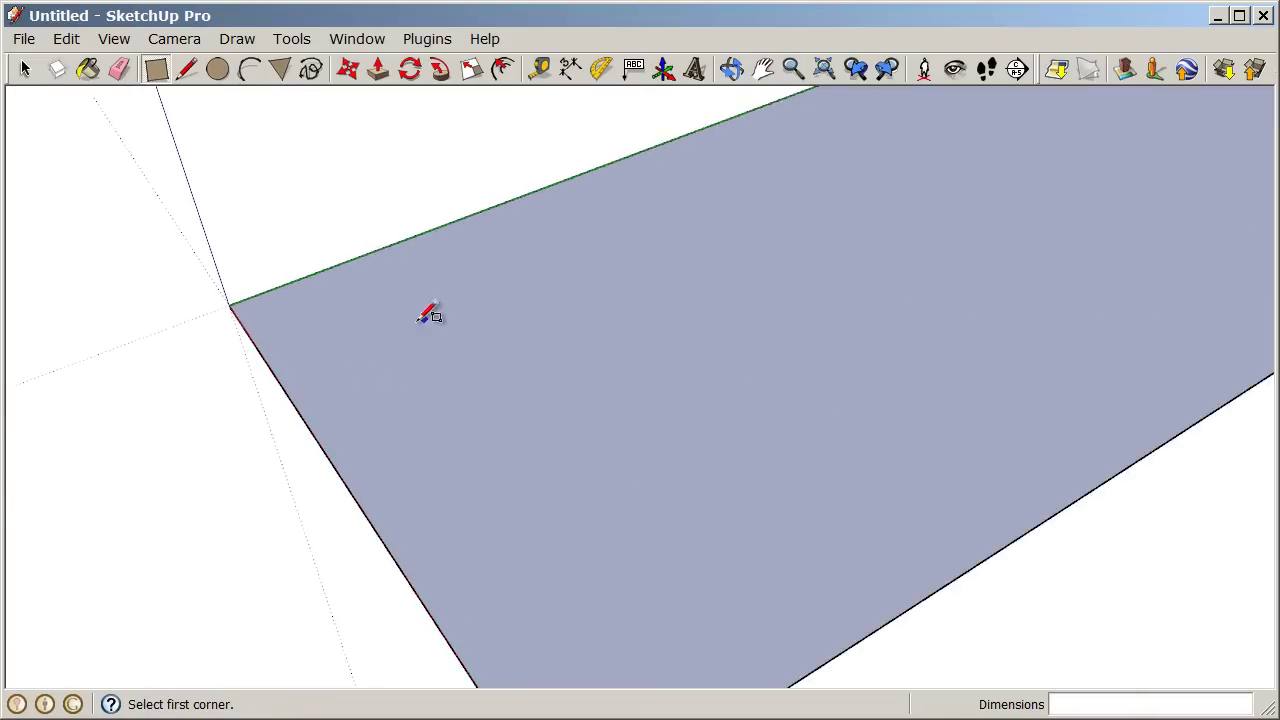
middle_click_drag(794, 420, 600, 471)
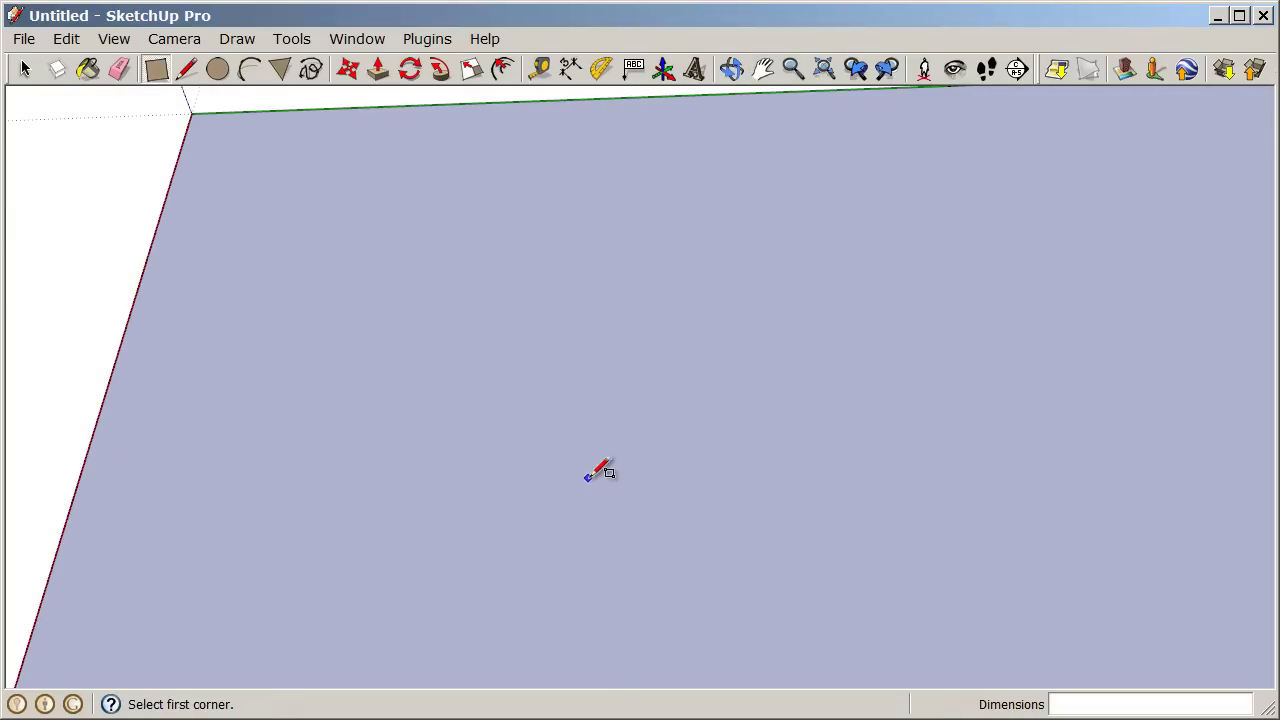
Step: Zoom extents and orbit around the rectangle to inspect the whole face
left_click(826, 70)
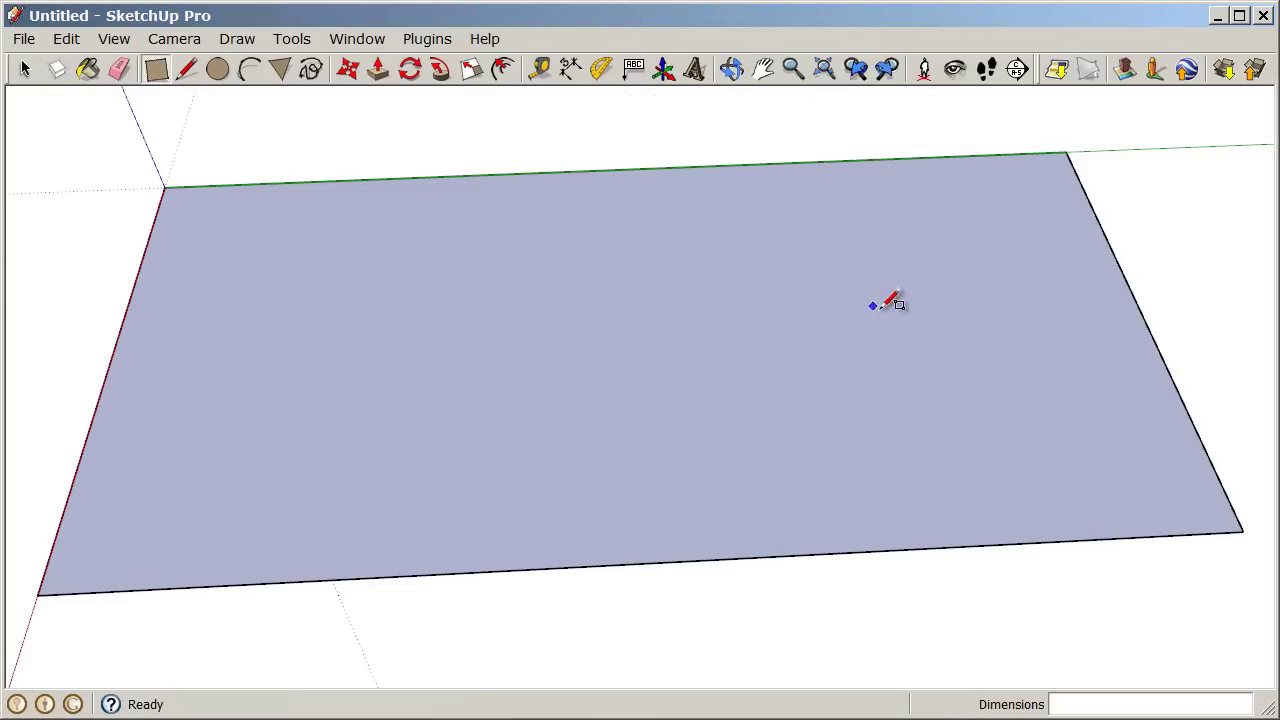
middle_click_drag(443, 349, 690, 281)
scroll(1000, 200, "down", 4)
scroll(714, 340, "up", 8)
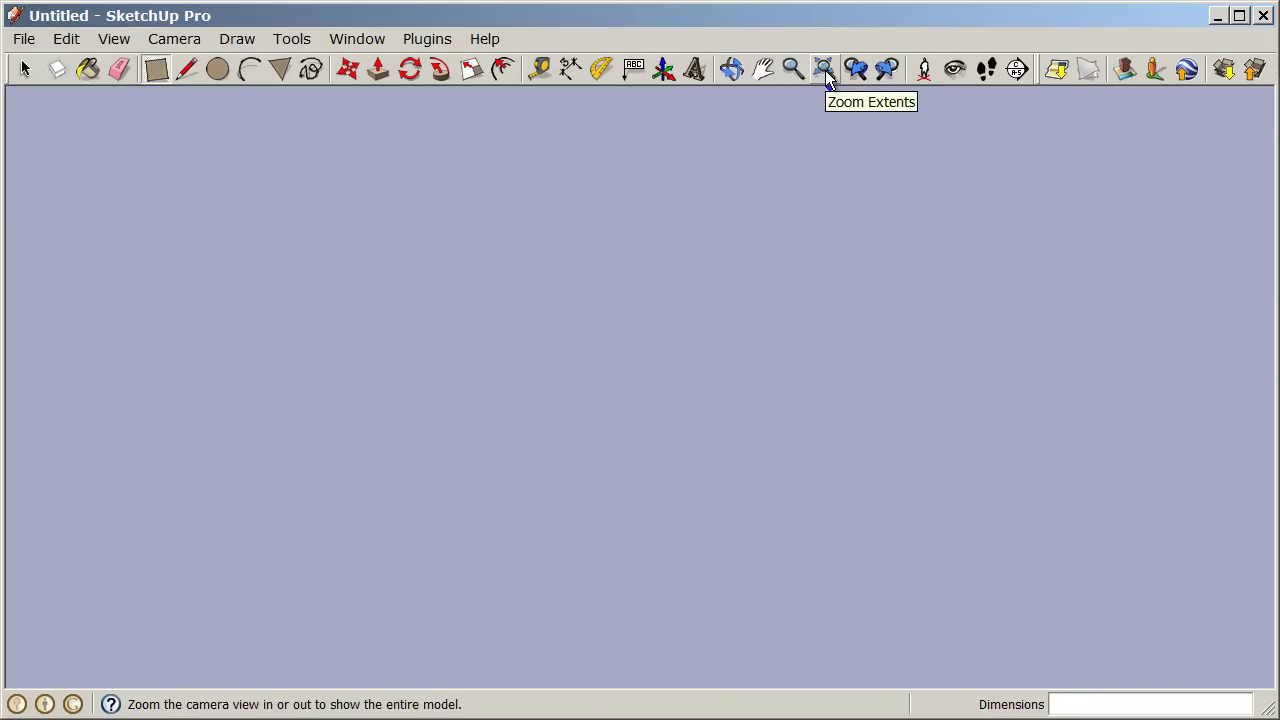
left_click(825, 70)
middle_click_drag(908, 340, 1020, 251)
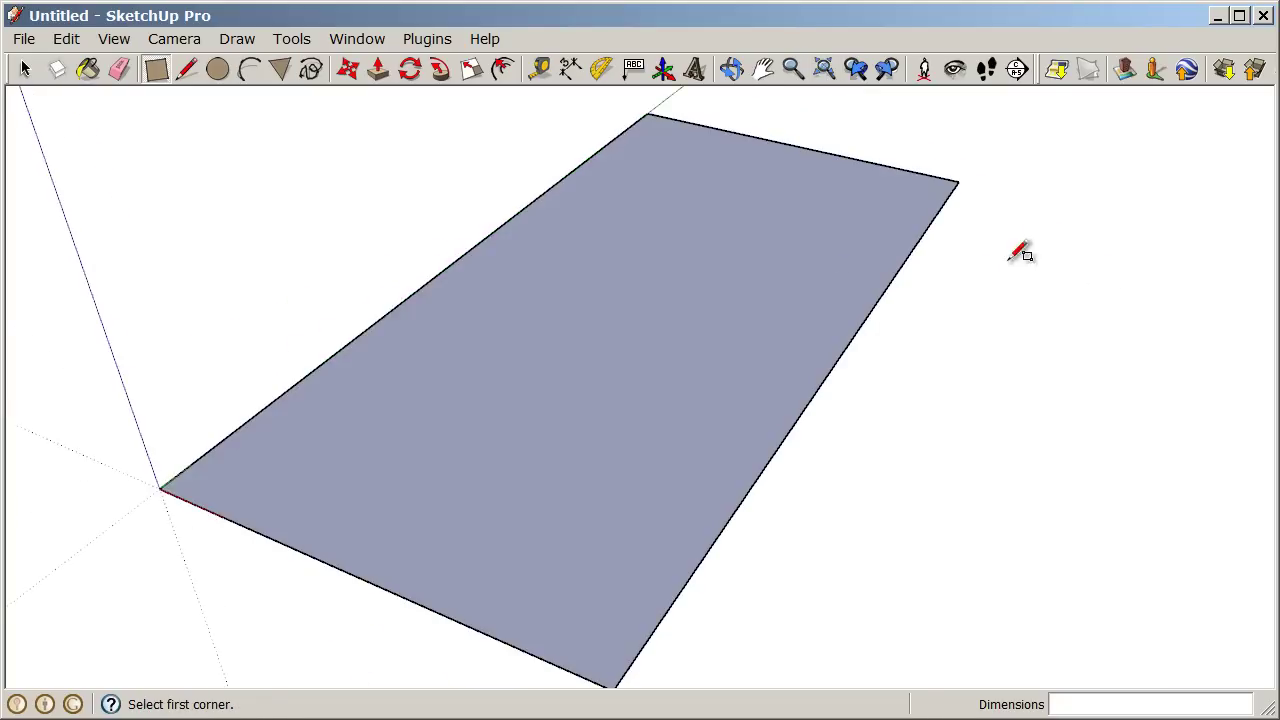
scroll(1020, 251, "down", 2)
mouse_move(750, 365)
middle_mouse_down()
mouse_move(906, 369)
mouse_move(771, 403)
mouse_move(540, 391)
middle_mouse_up()
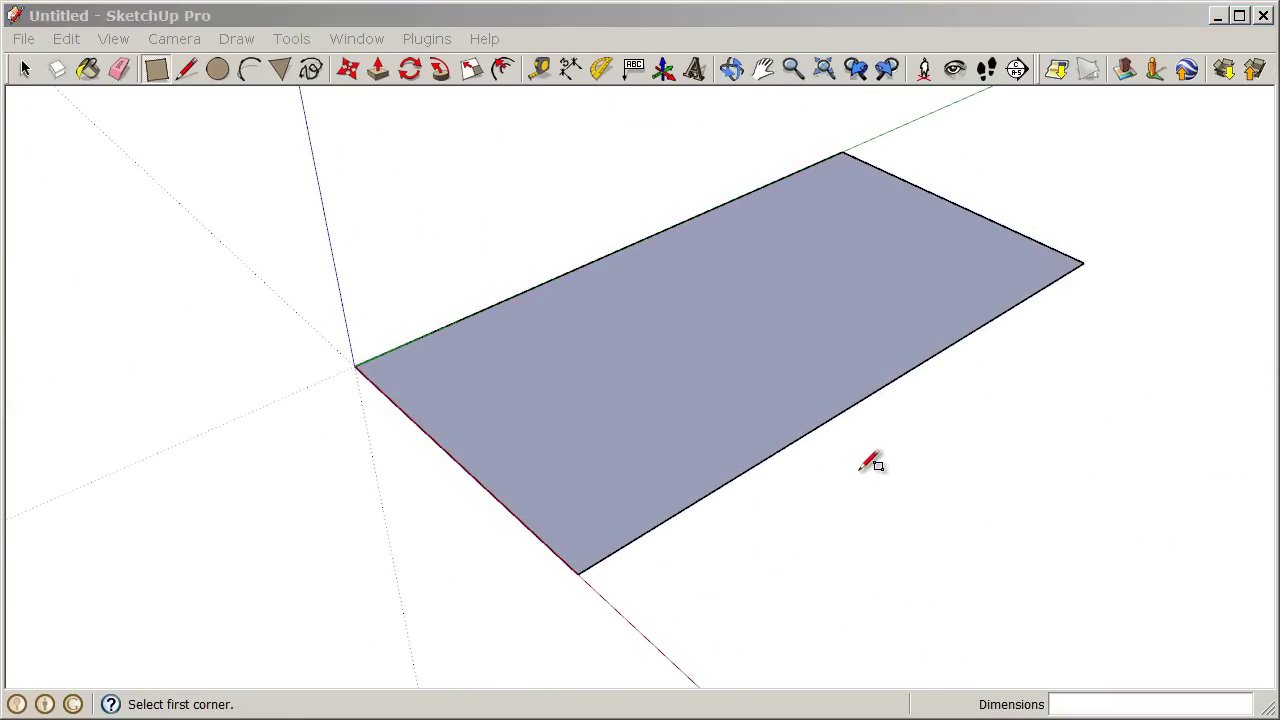
Step: Push/Pull the rectangle face up 30' into a 50' by 100' by 30' box
middle_click_drag(871, 457, 777, 394)
middle_click_drag(520, 318, 520, 300)
left_click(377, 70)
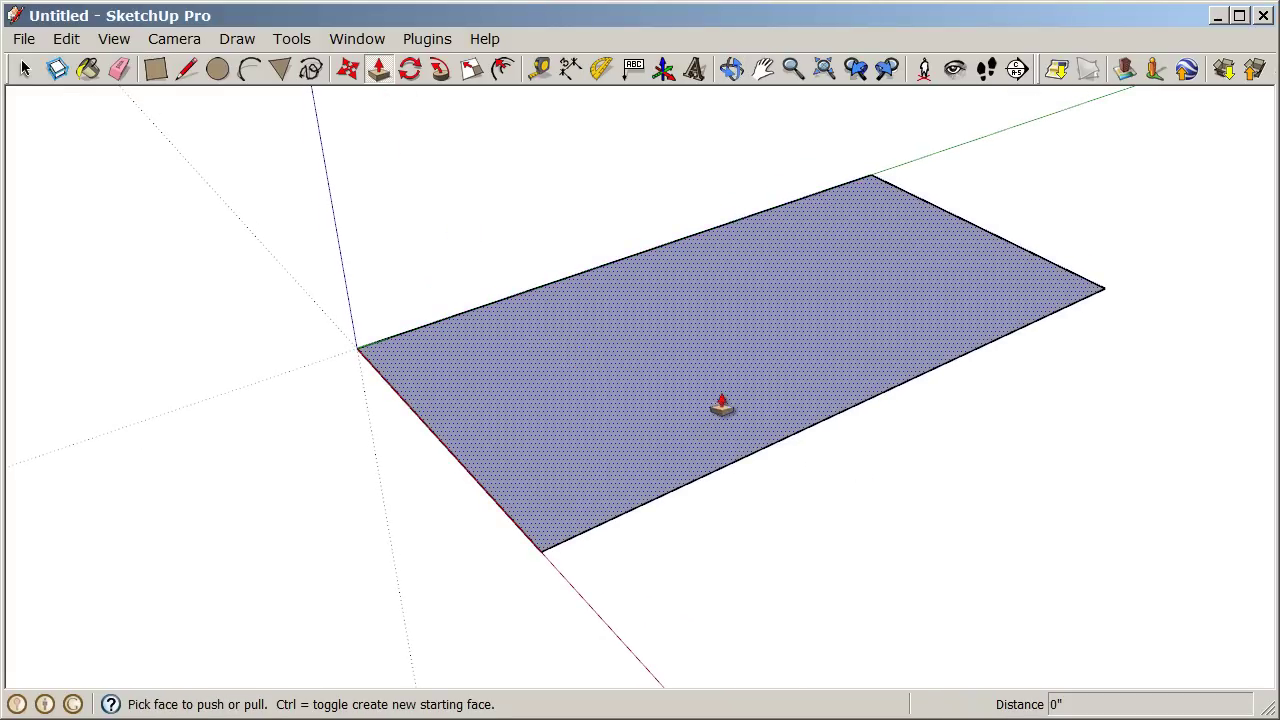
middle_click_drag(743, 562, 737, 491)
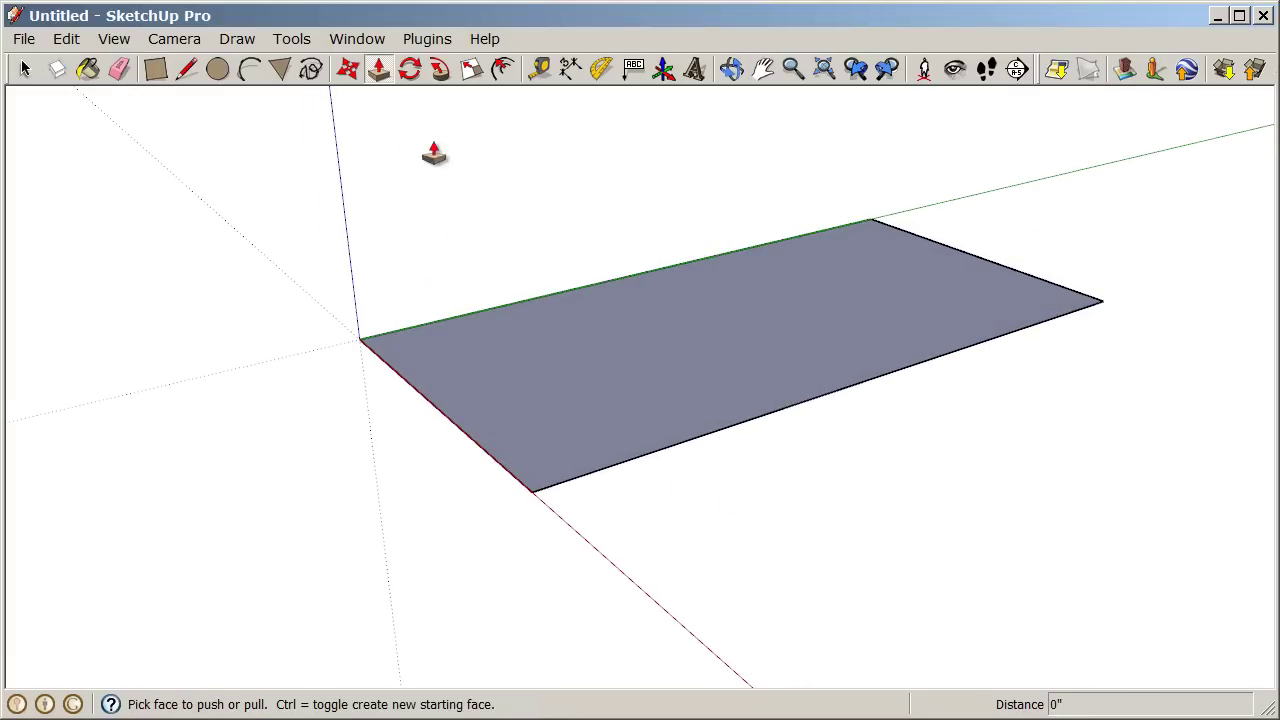
left_click(379, 70)
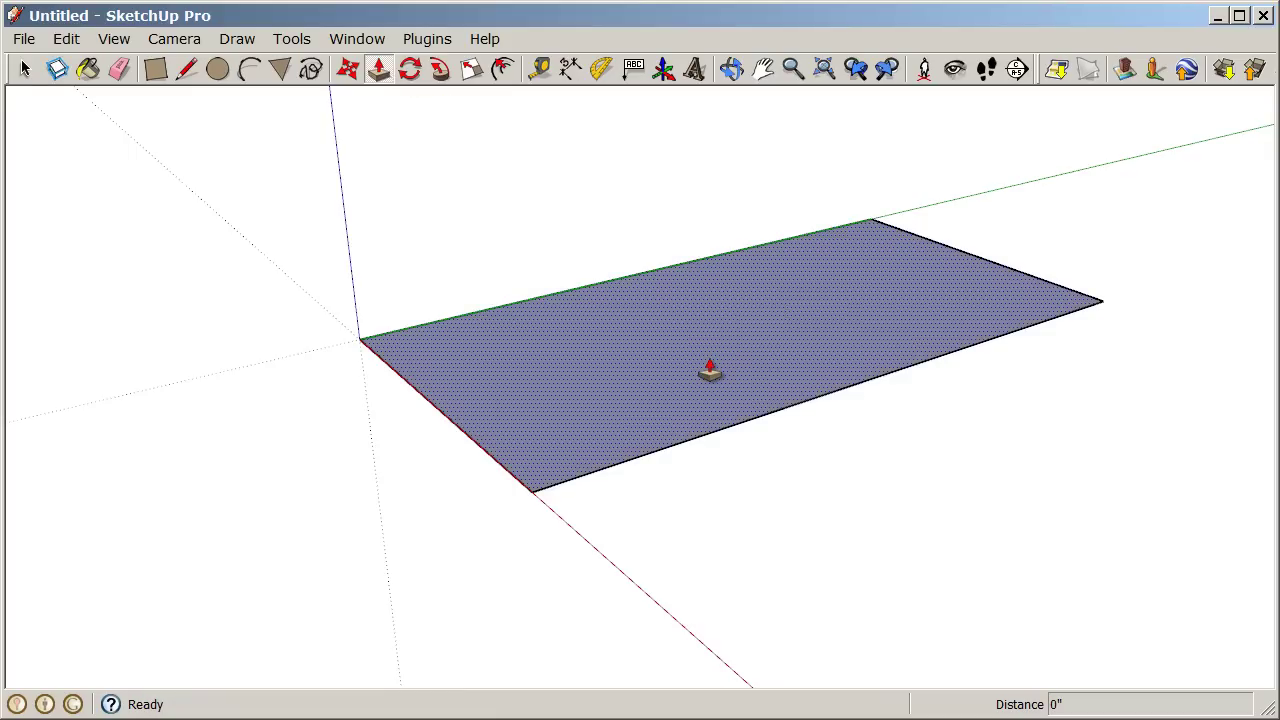
left_click_drag(710, 370, 725, 188)
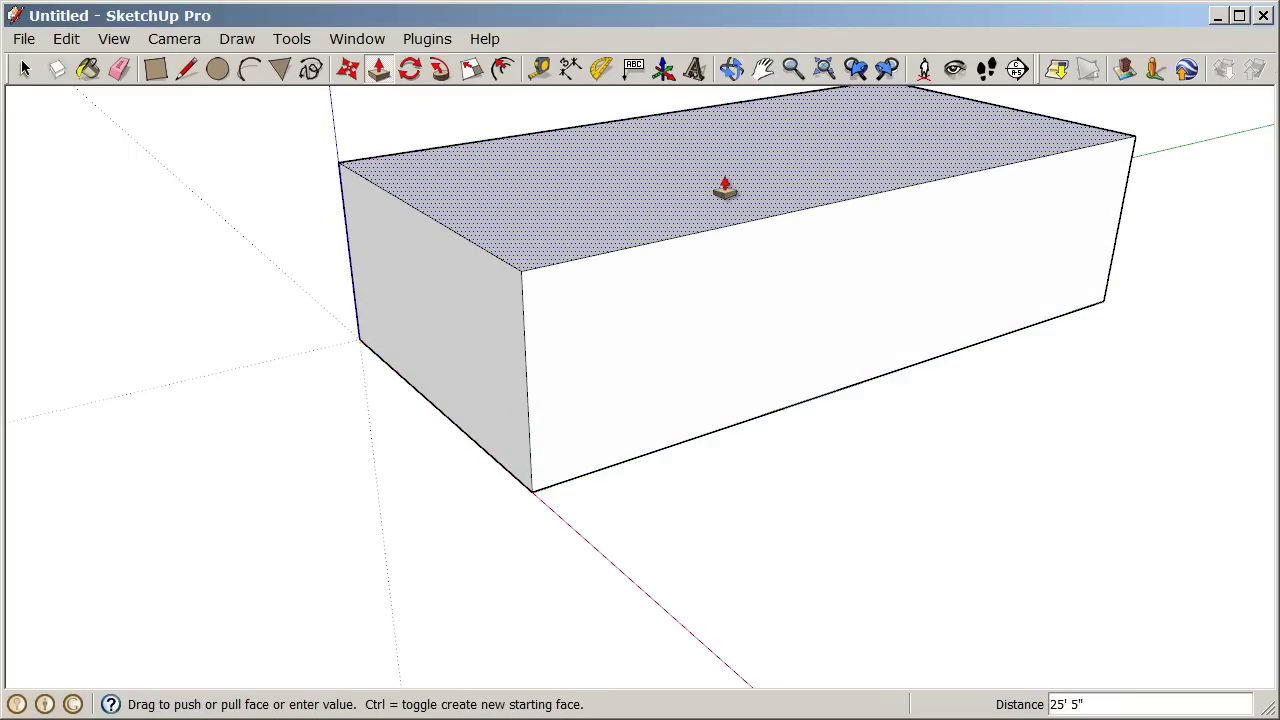
type("30")
key("Return")
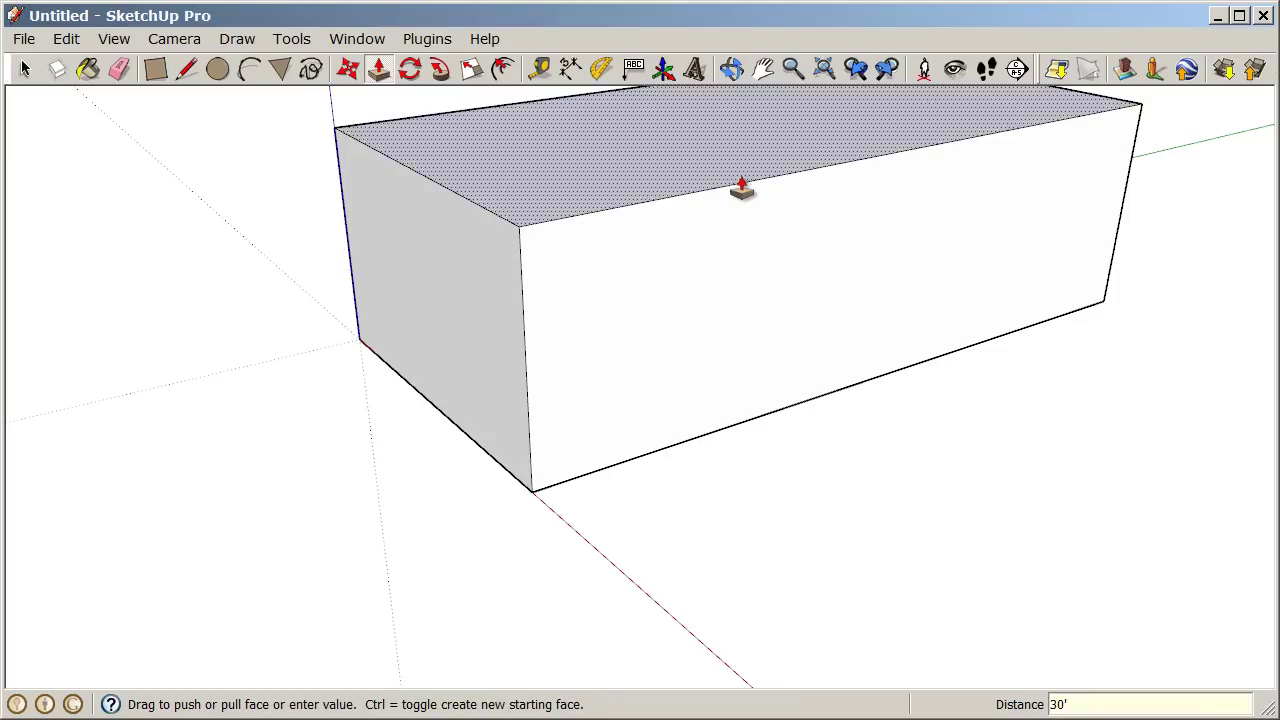
middle_click_drag(566, 483, 847, 288)
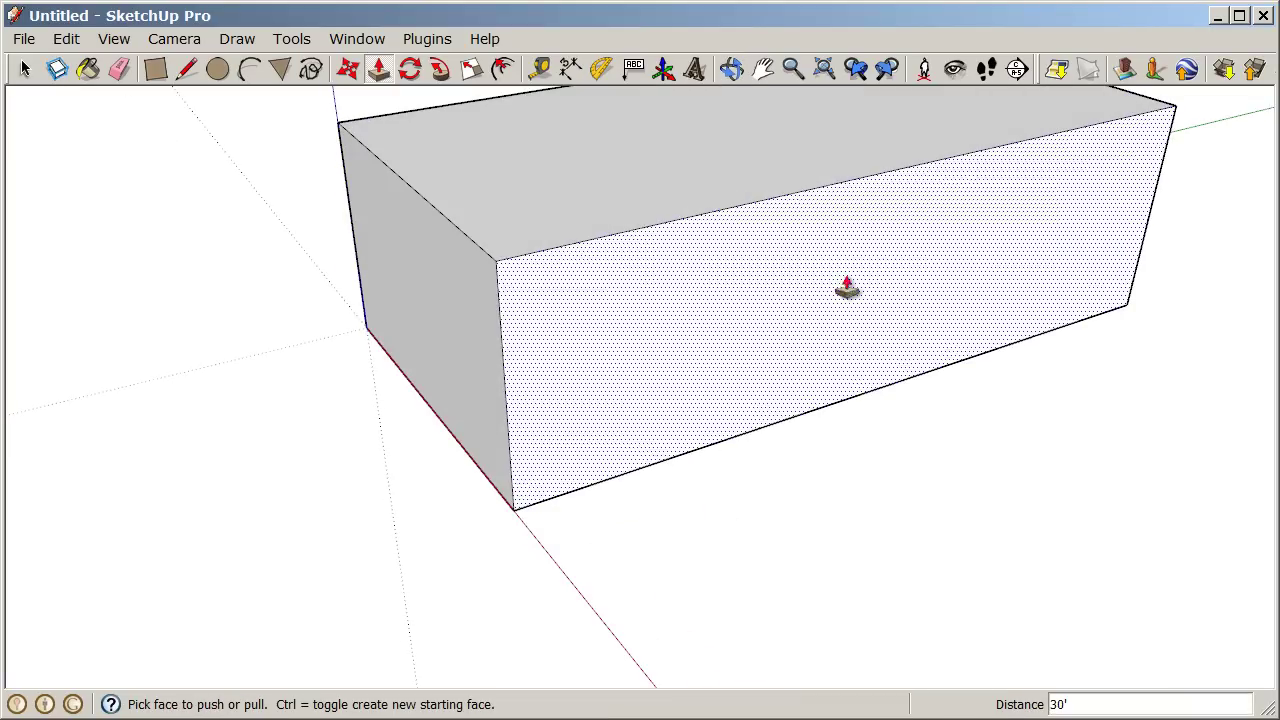
Step: Zoom extents and offset the box's top face outline 10' inward
left_click(824, 68)
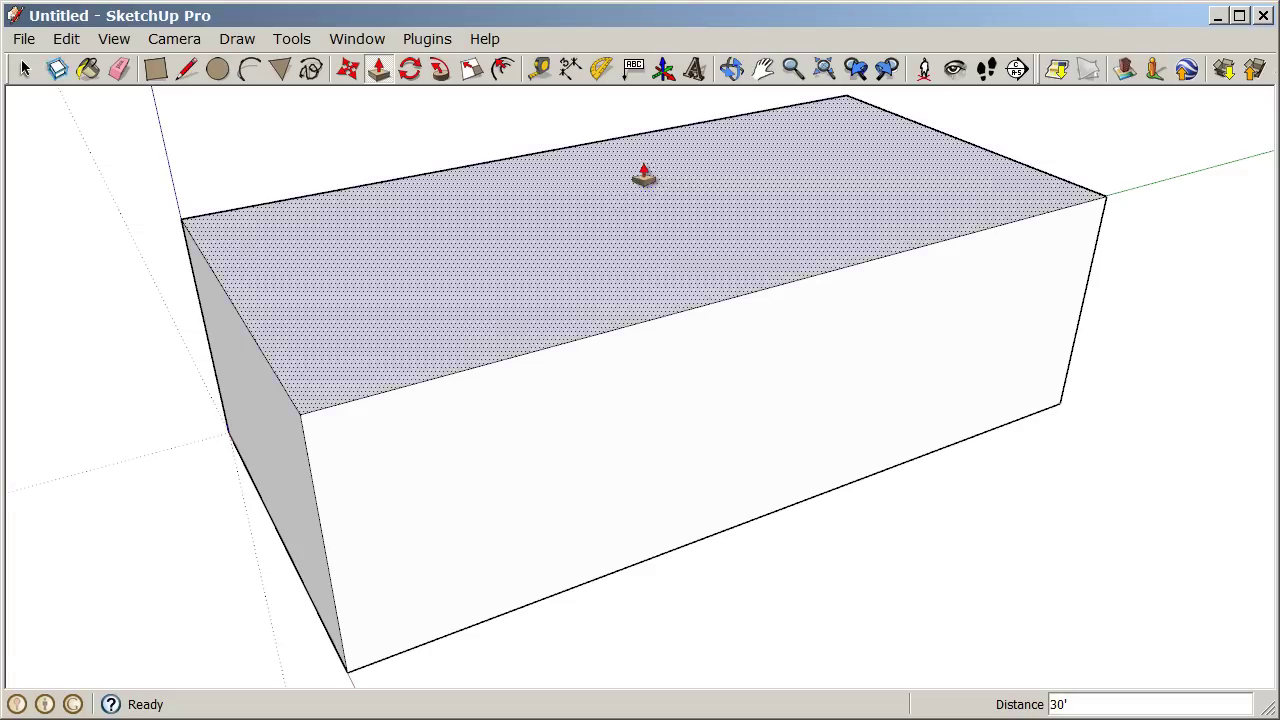
left_click(502, 78)
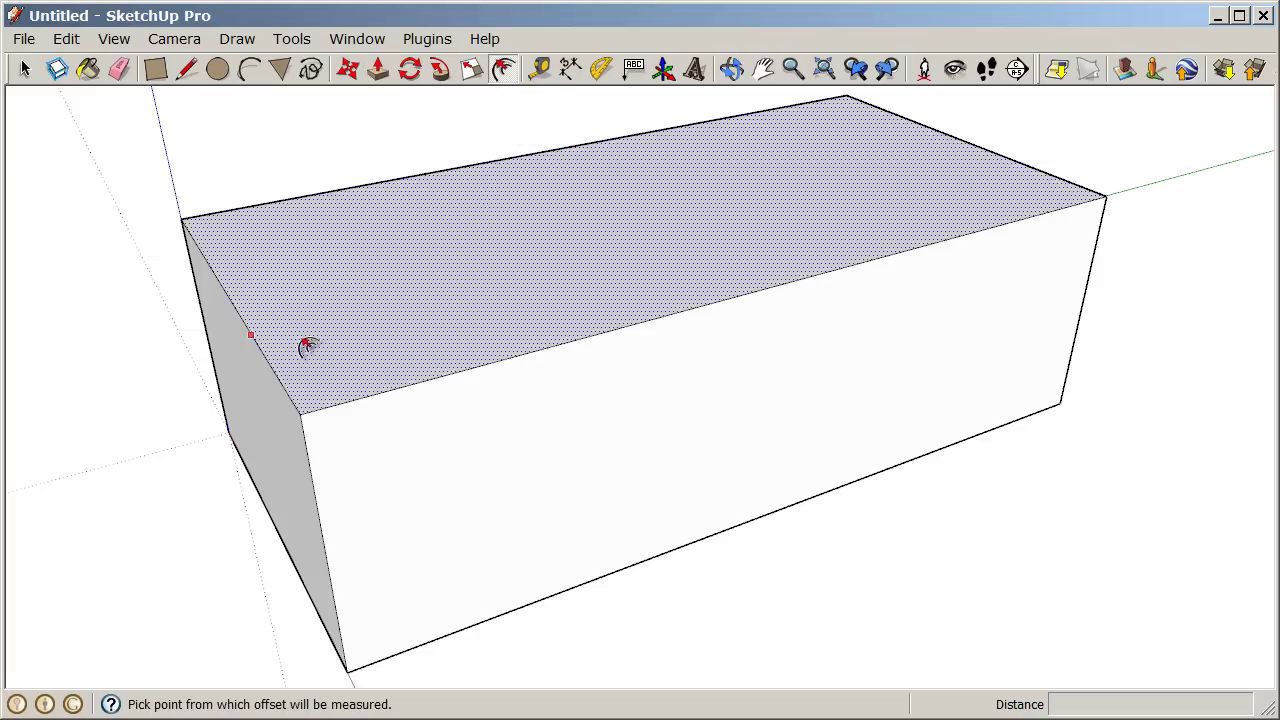
left_click(557, 172)
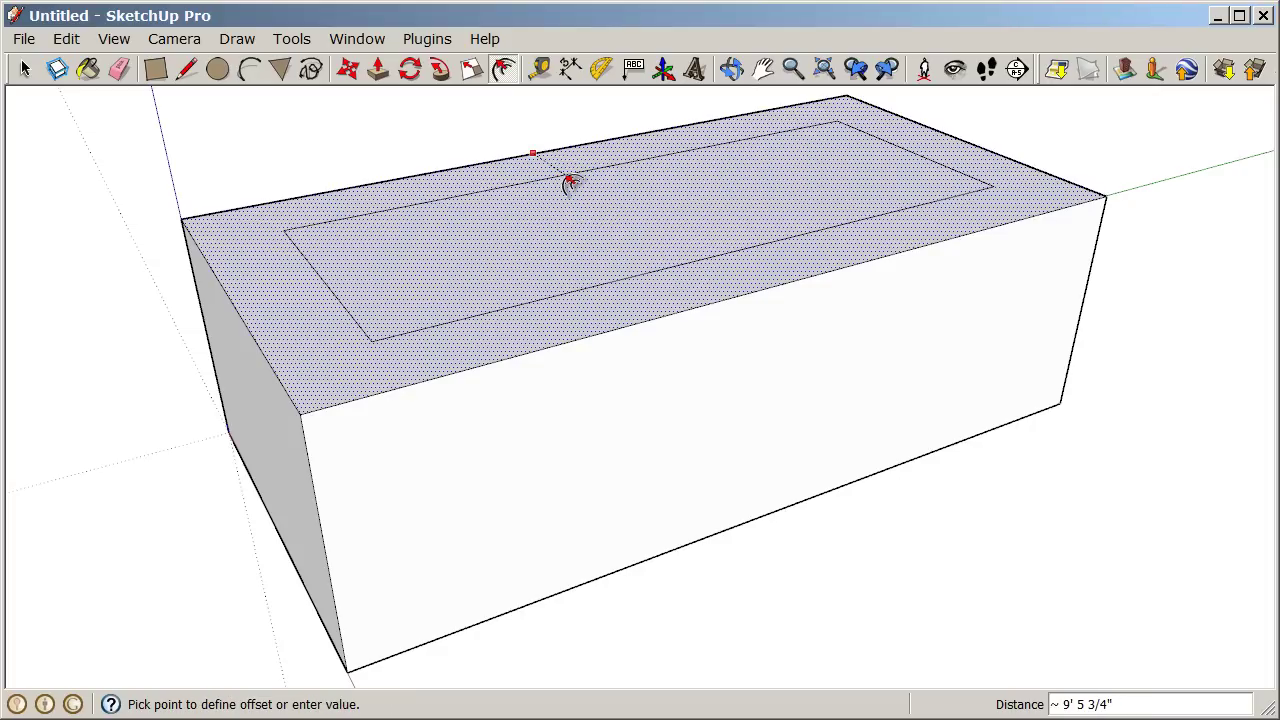
type("10")
key("Return")
key("Escape")
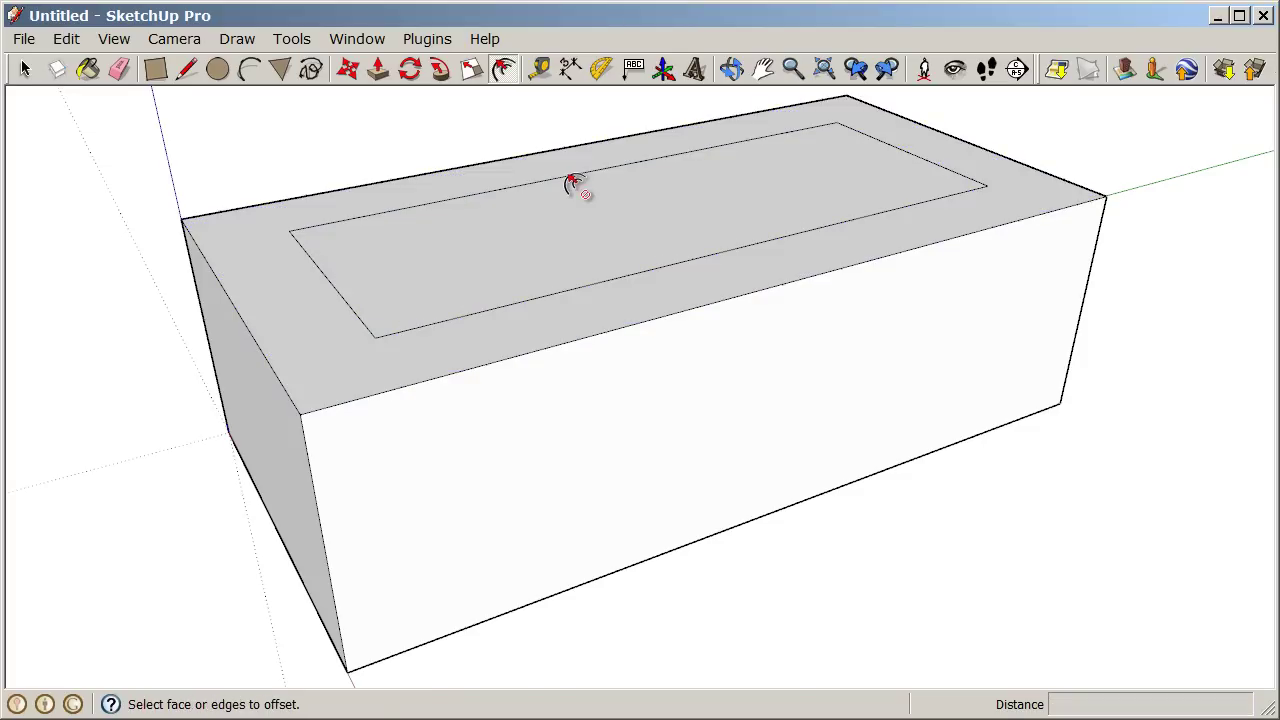
Step: Move the inner top face straight up 10' to slope the hip roof, then zoom extents
left_click(992, 37)
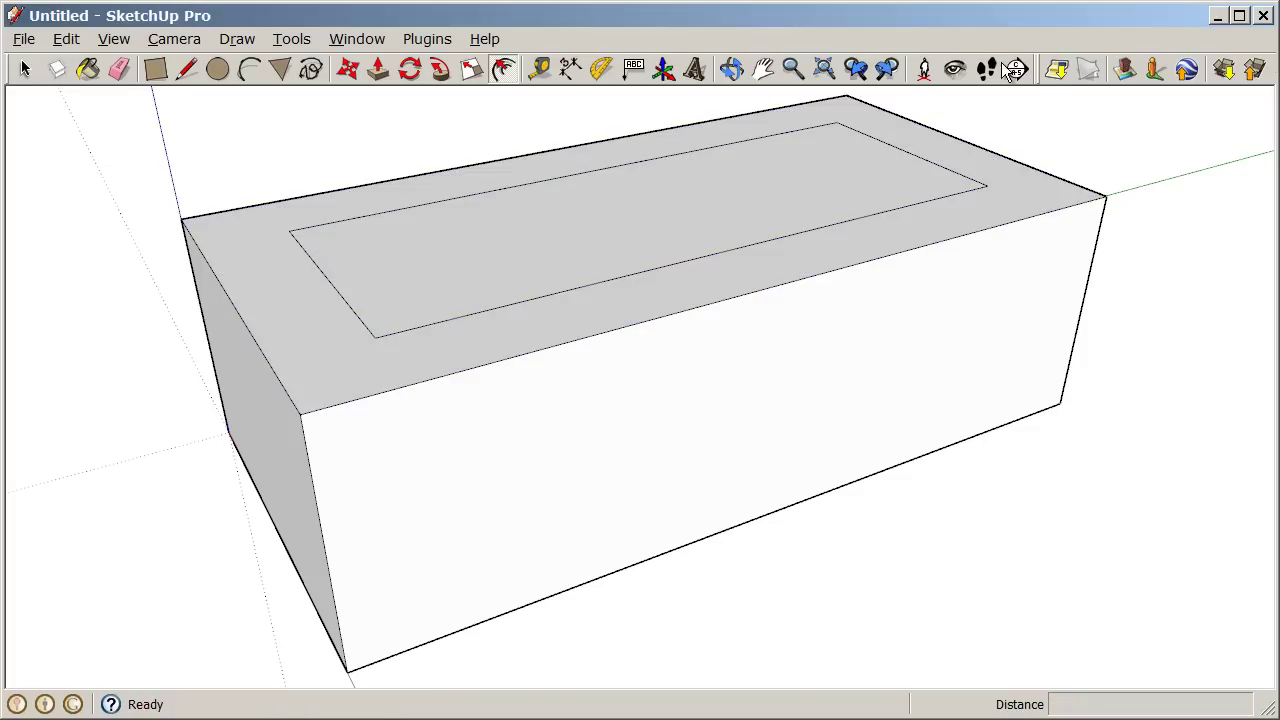
left_click(349, 70)
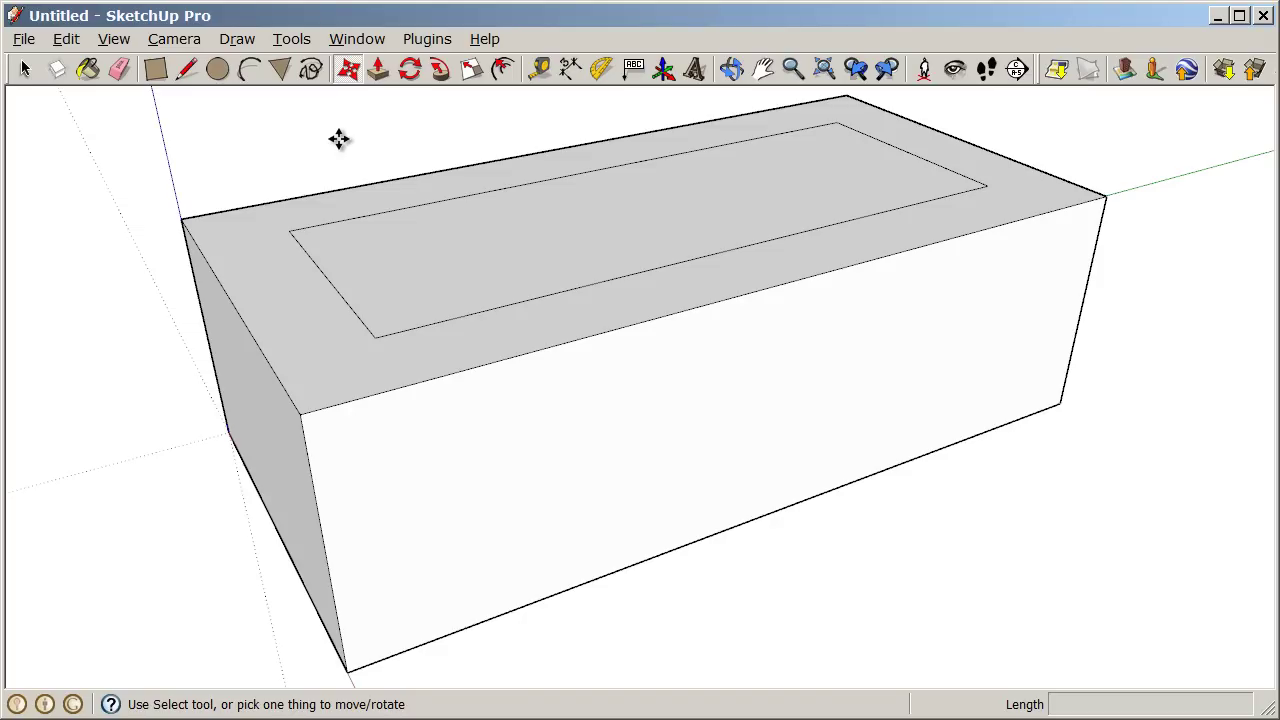
mouse_move(451, 249)
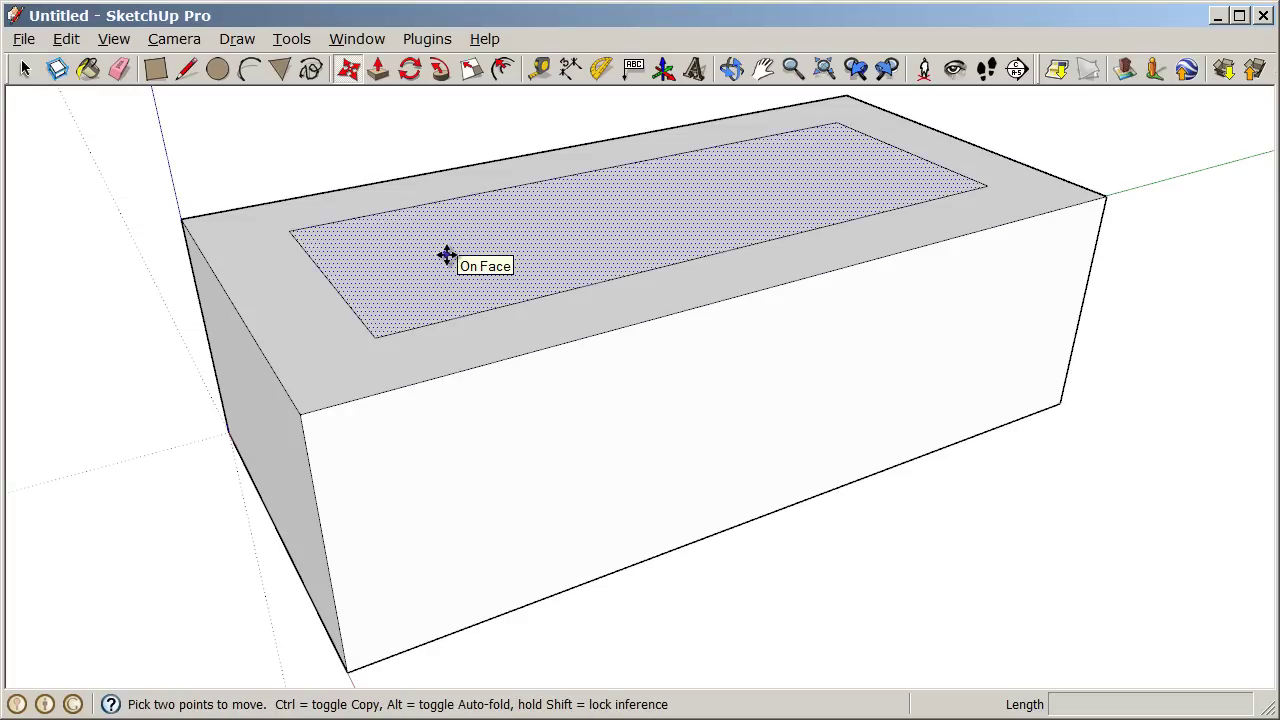
left_click(449, 254)
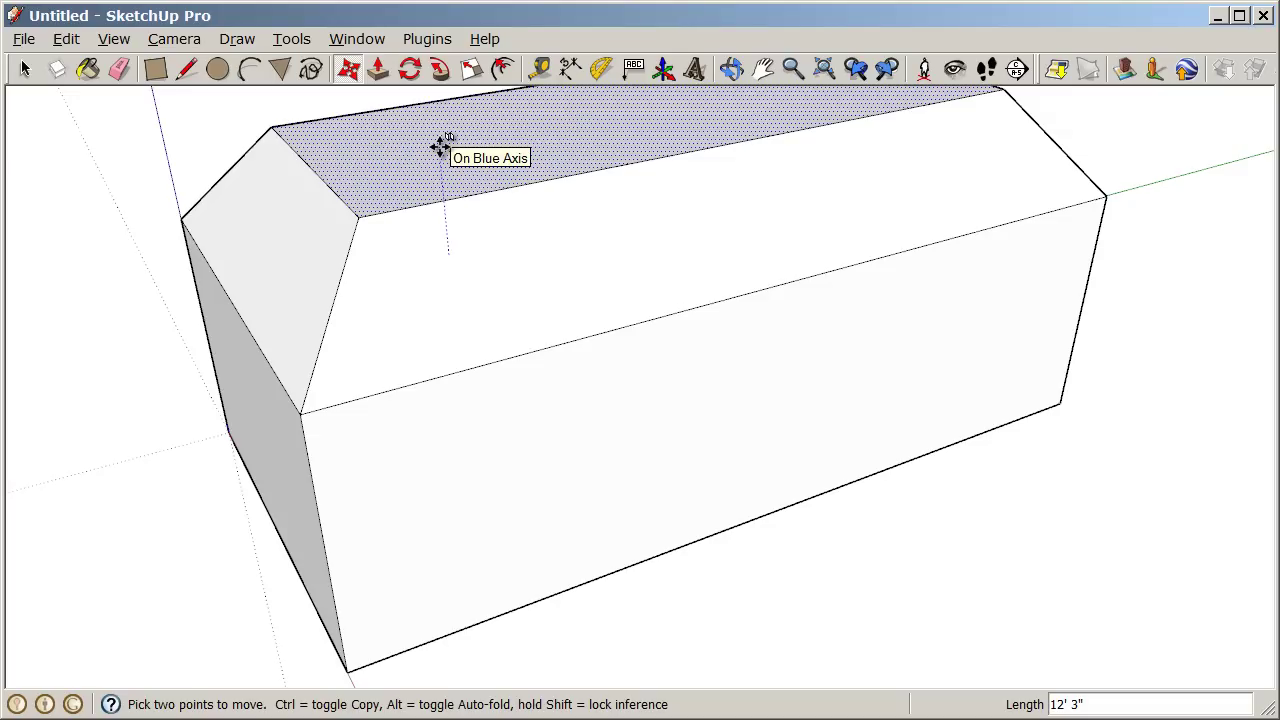
type("10'")
key("Return")
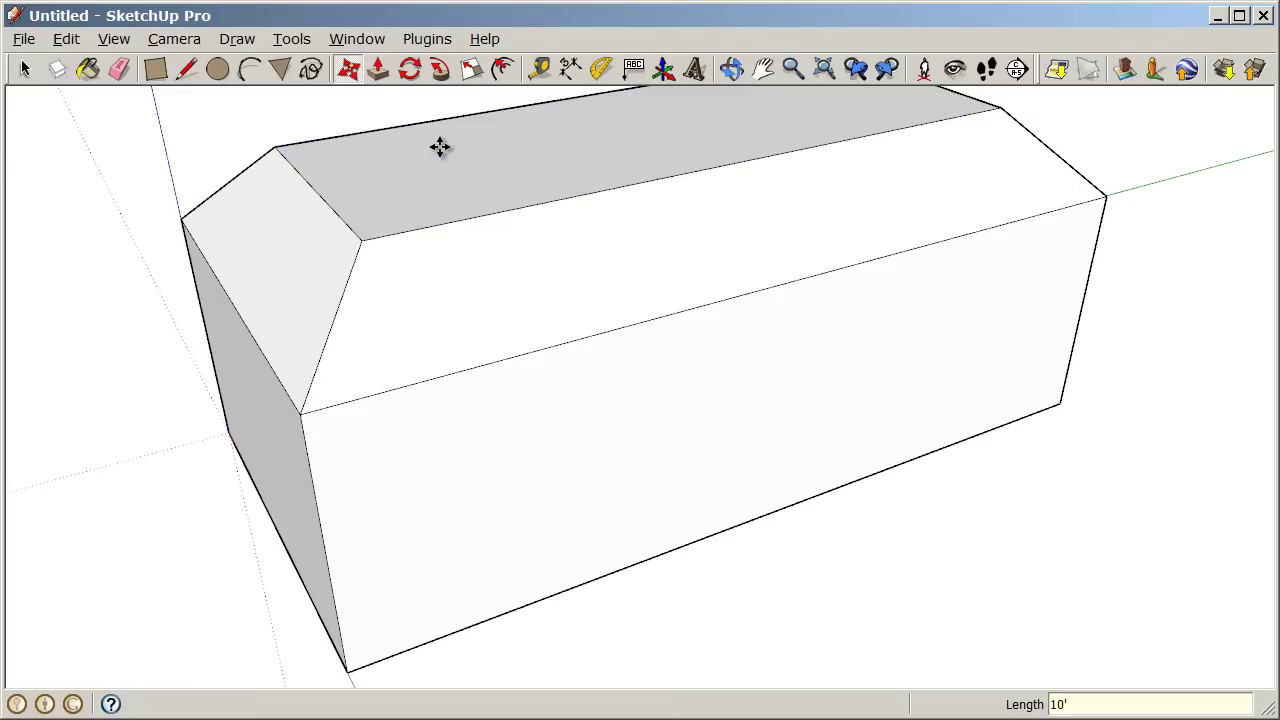
left_click(823, 68)
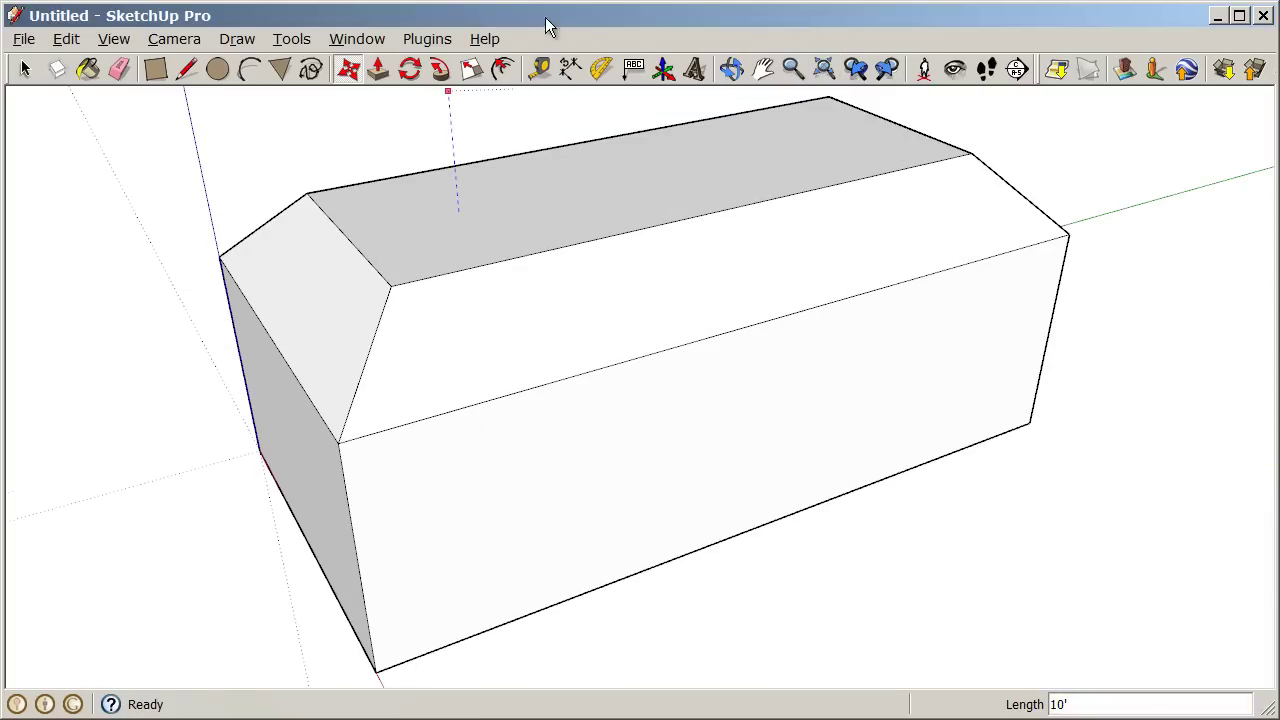
Step: Offset the roof's flat top inward to make a 1' border
left_click(505, 69)
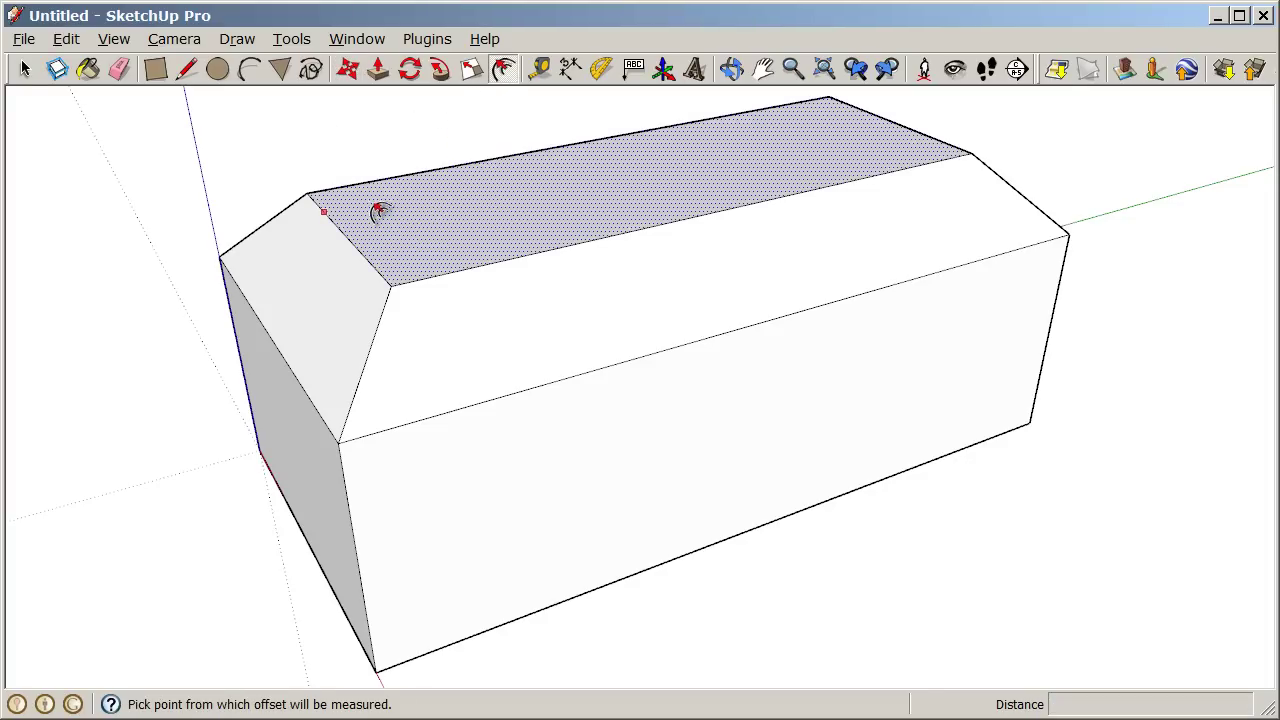
left_click(520, 178)
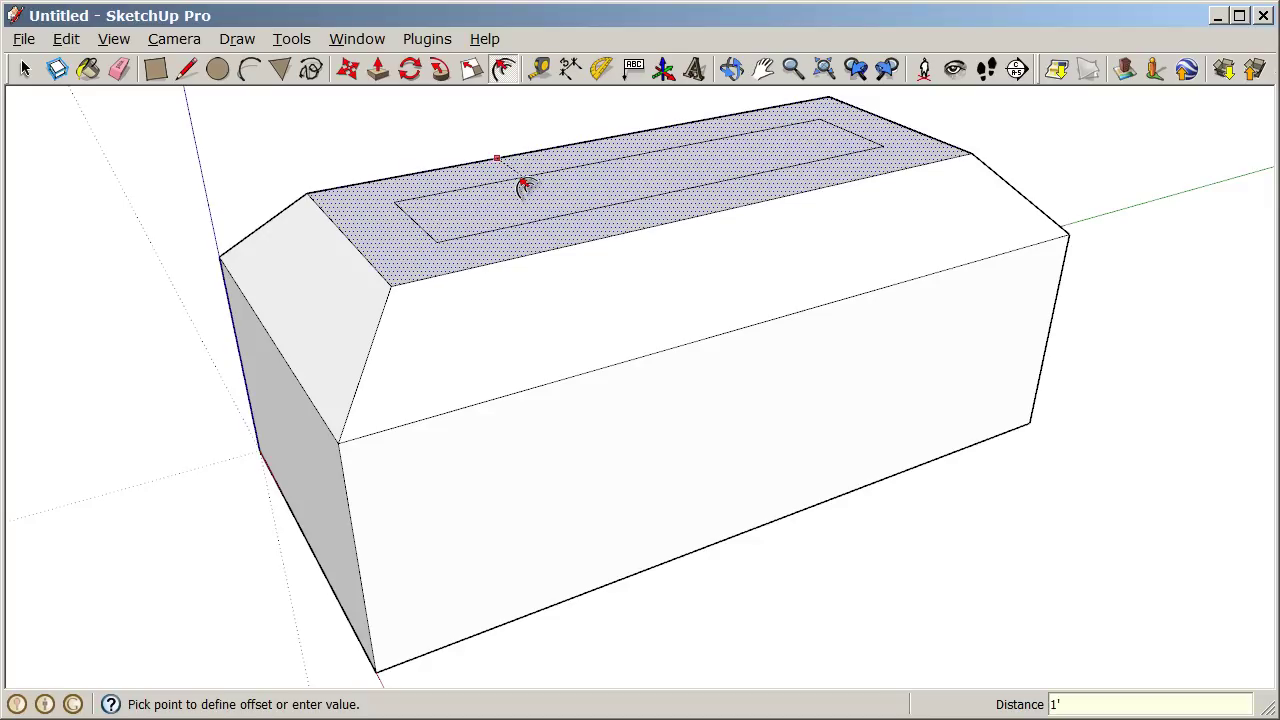
key("Return")
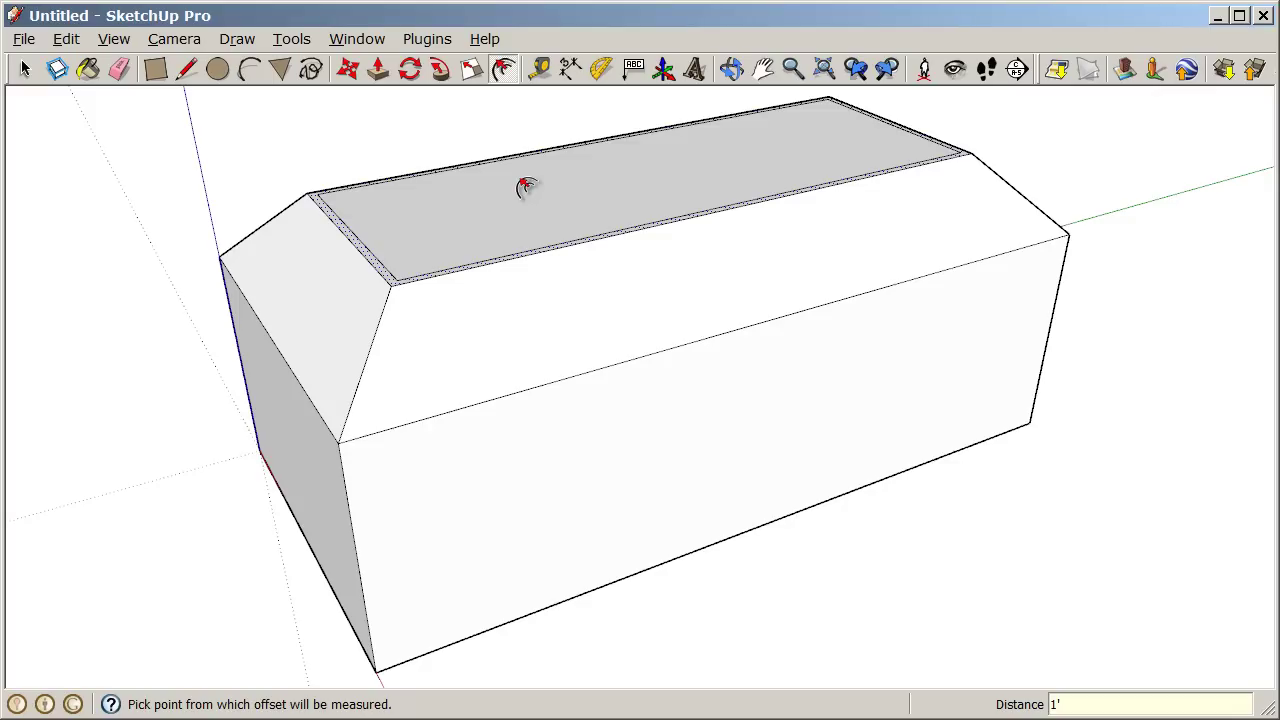
key("Escape")
Step: Push the inner roof-top face down 3' into a recessed well
left_click(381, 67)
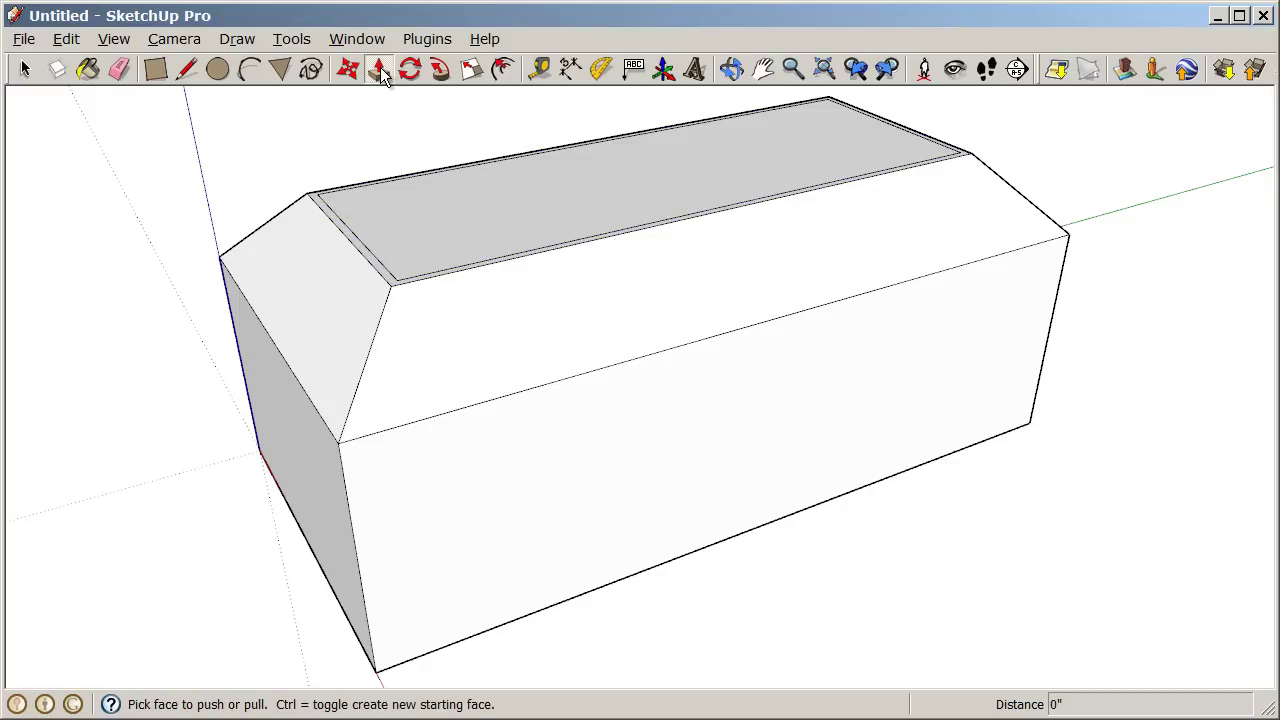
left_click(575, 190)
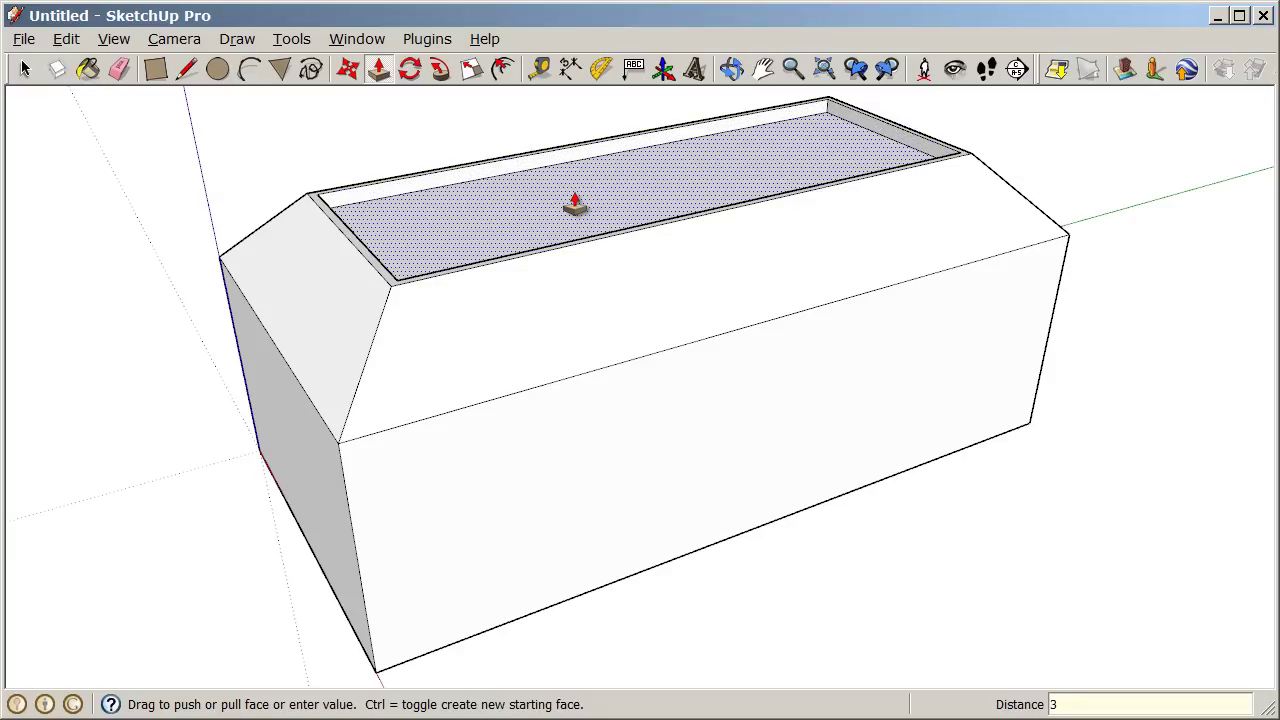
key("Return")
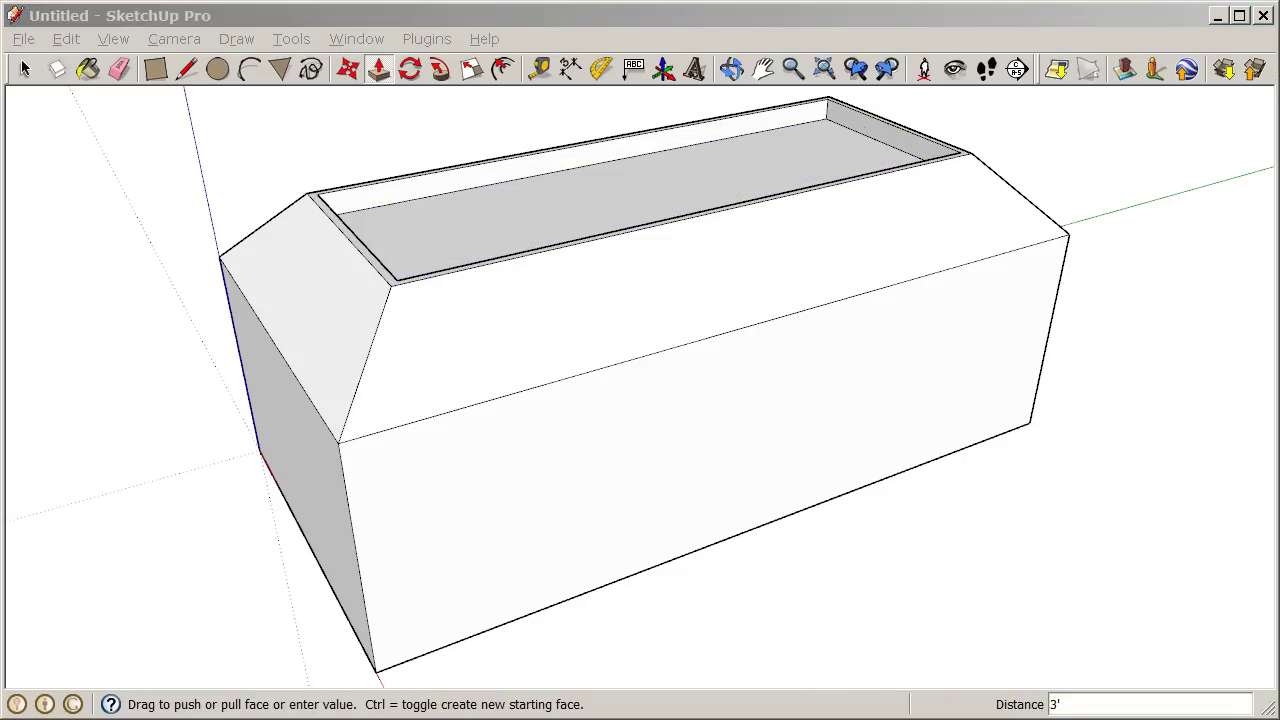
Step: Push the front and long walls in 2' under the roof, orbiting around to check the eaves
left_click(562, 37)
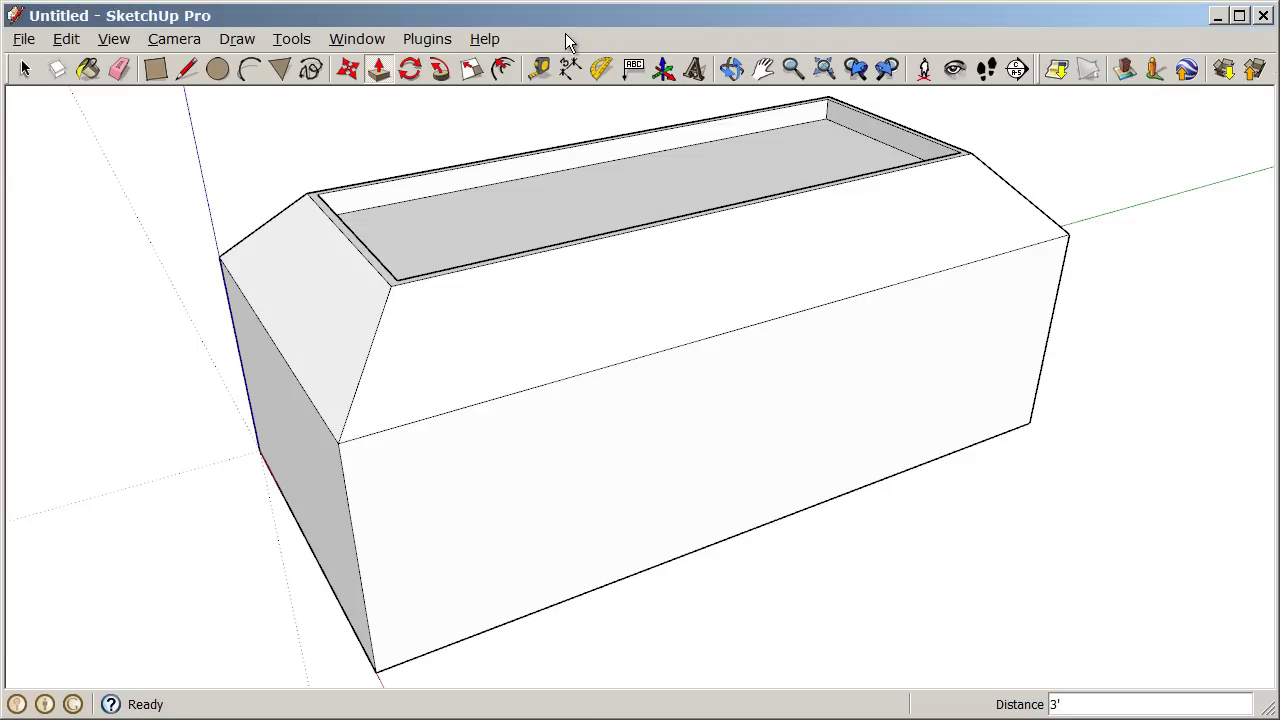
left_click(378, 78)
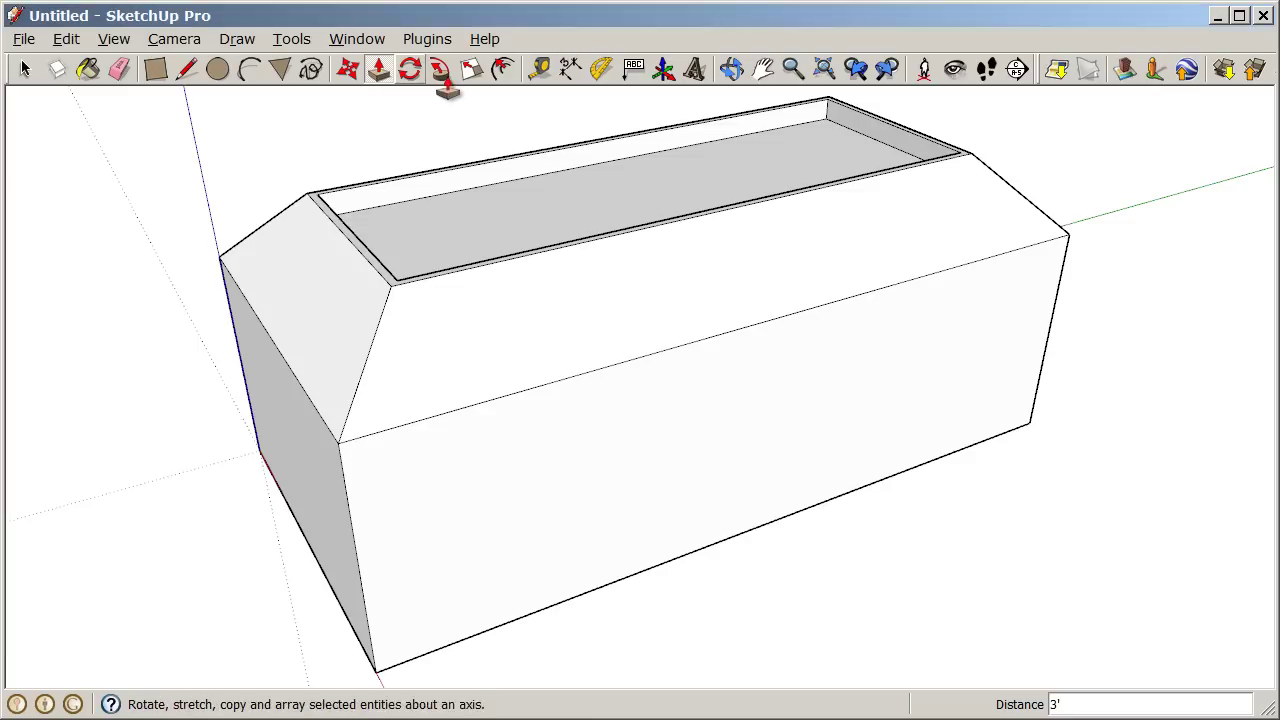
left_click(673, 512)
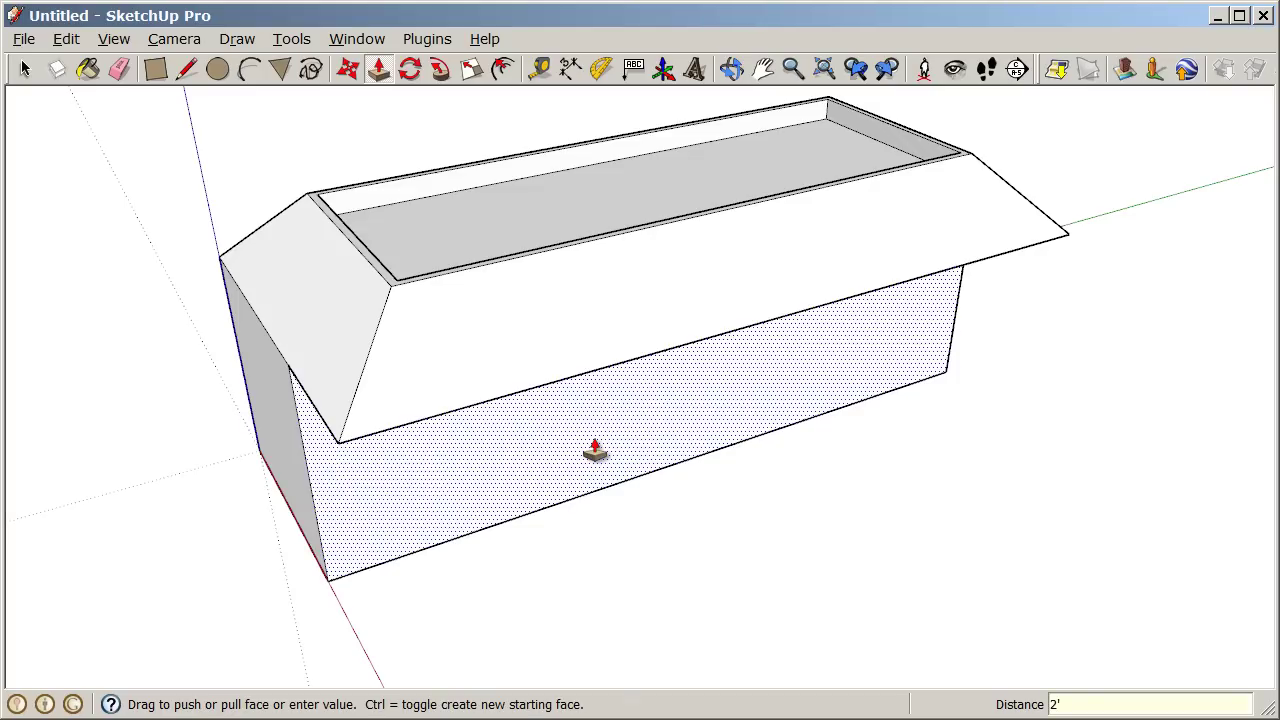
double_click(595, 452)
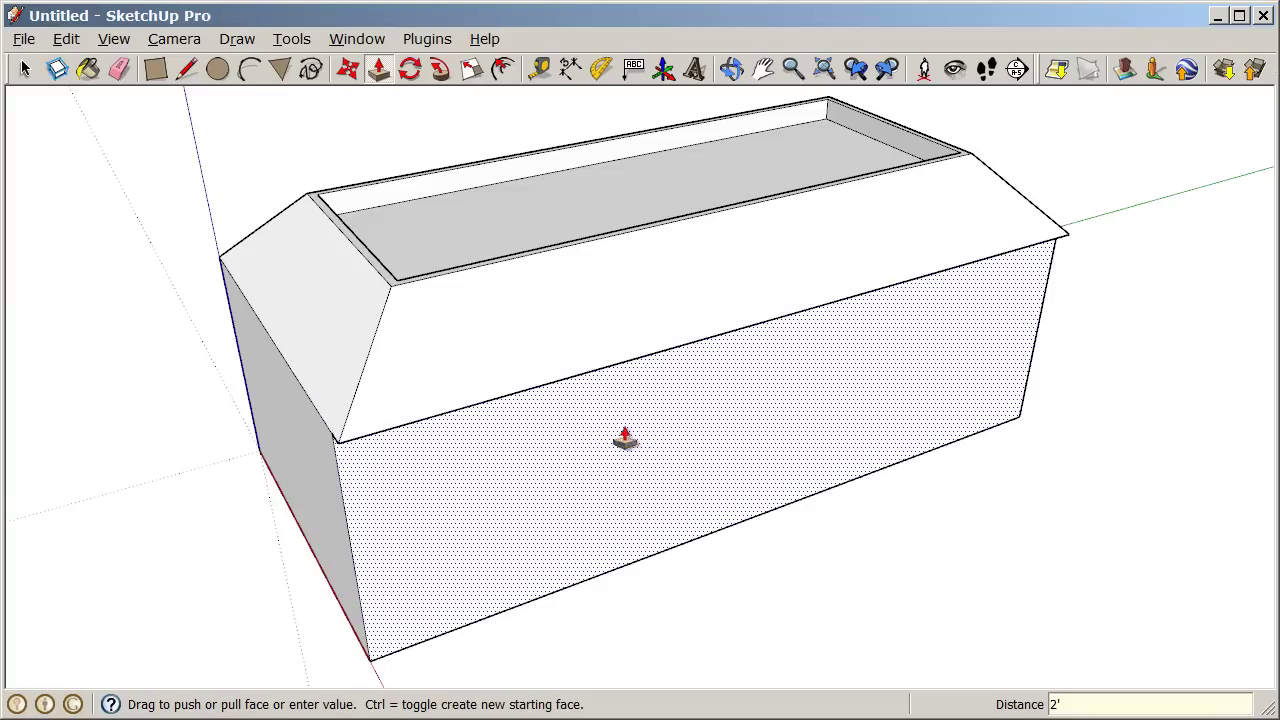
middle_click_drag(489, 489, 560, 330)
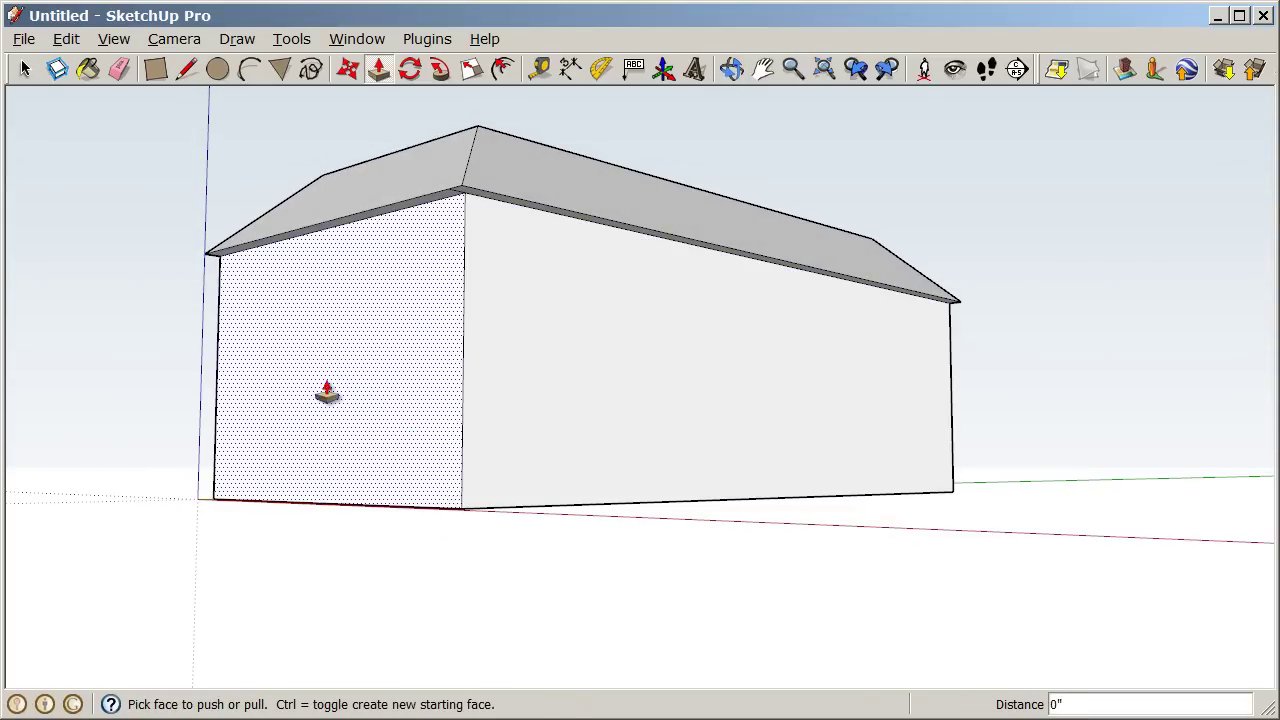
middle_click_drag(323, 386, 908, 403)
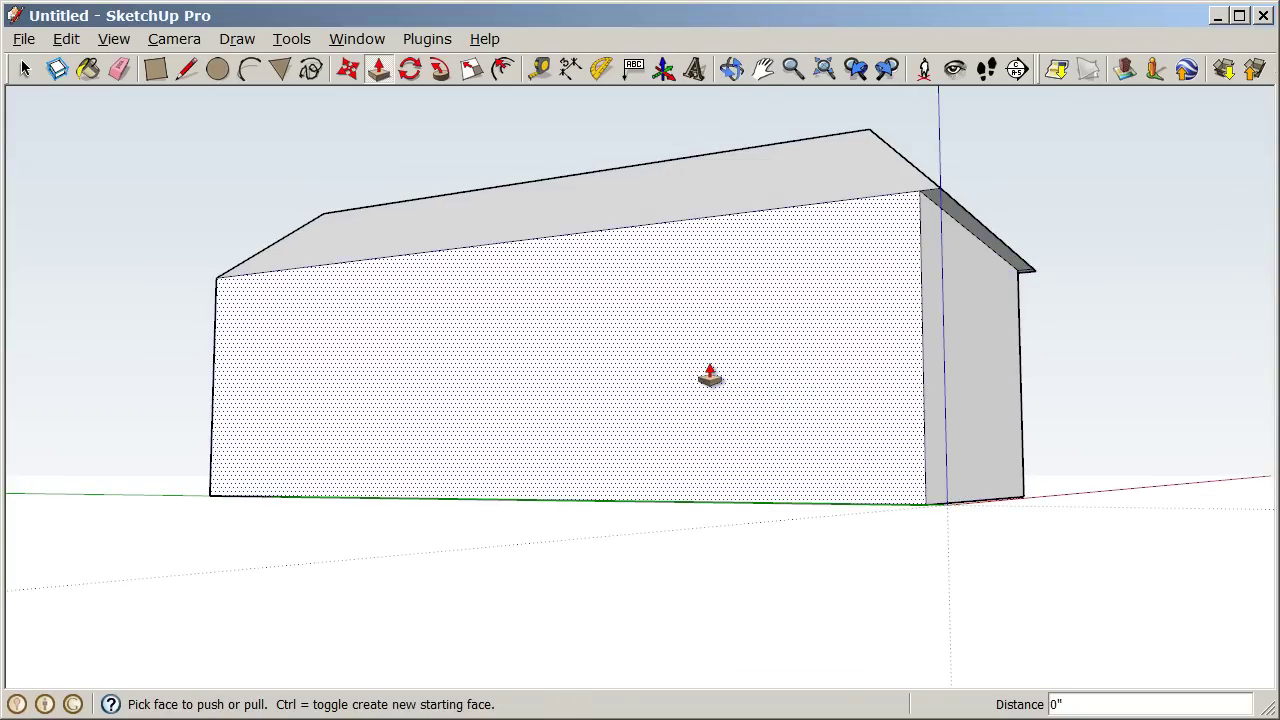
middle_click_drag(266, 383, 889, 409)
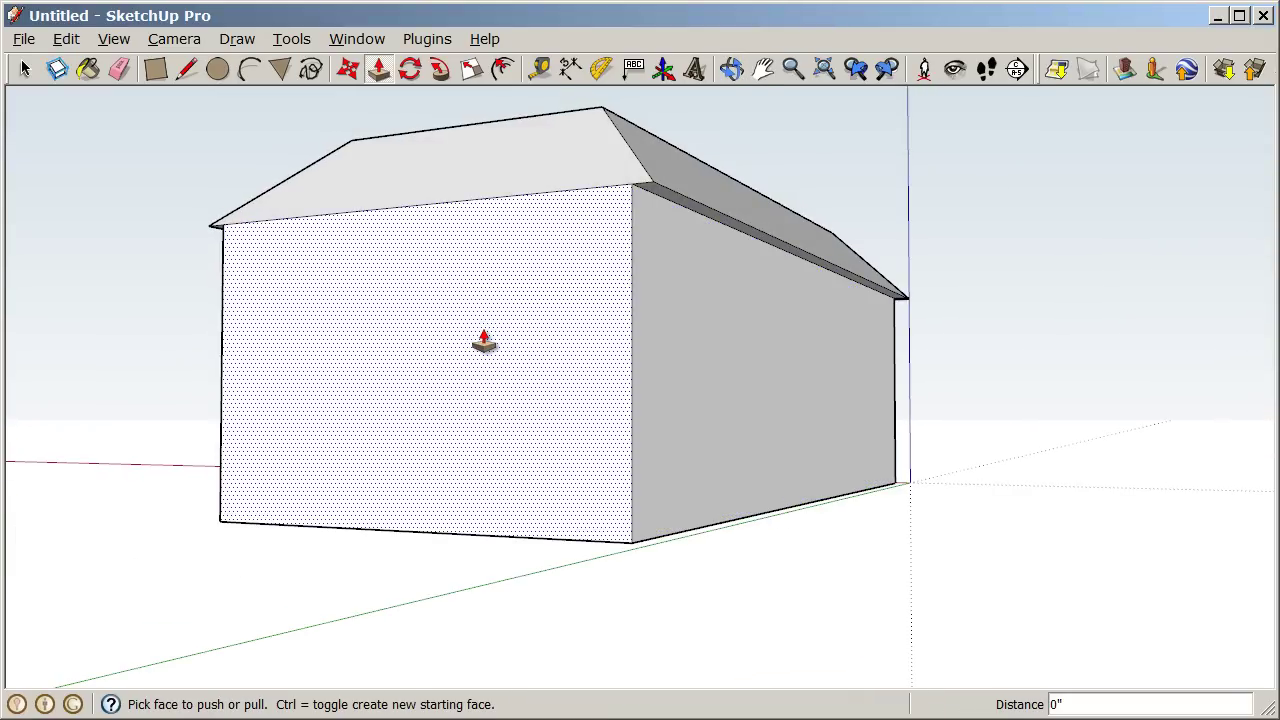
middle_click_drag(428, 498, 314, 514)
middle_click_drag(858, 467, 538, 85)
scroll(538, 85, "up", 5)
mouse_move(571, 214)
middle_mouse_down()
mouse_move(589, 209)
mouse_move(583, 200)
middle_mouse_up()
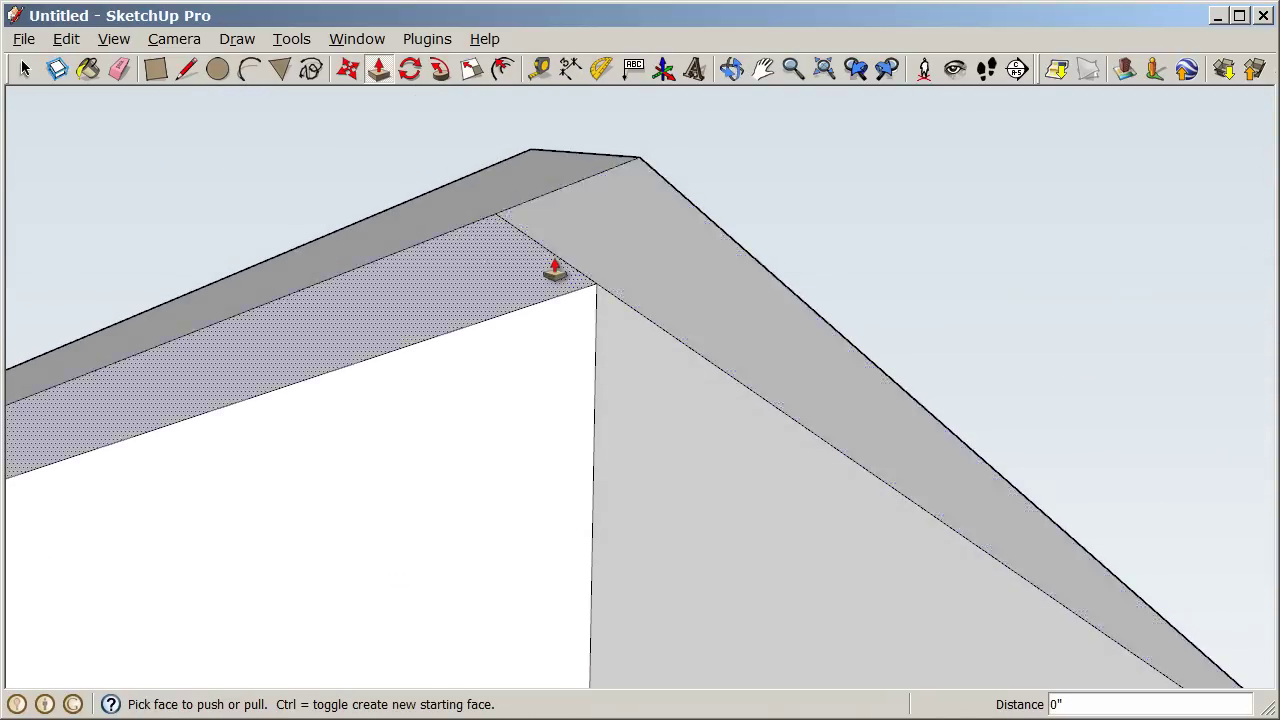
Step: With the Eraser, remove the diagonal edge at the first eave corner
left_click(120, 69)
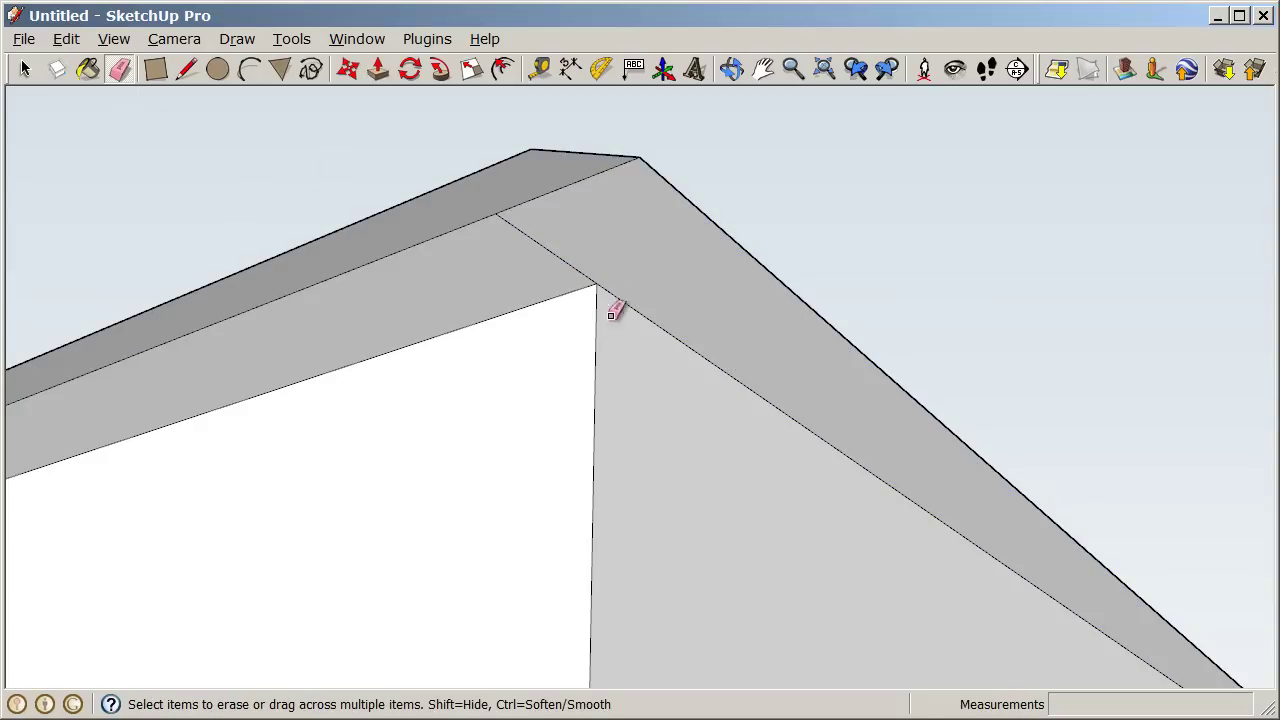
mouse_move(558, 230)
middle_mouse_down()
mouse_move(557, 277)
mouse_move(529, 260)
mouse_move(621, 258)
middle_mouse_up()
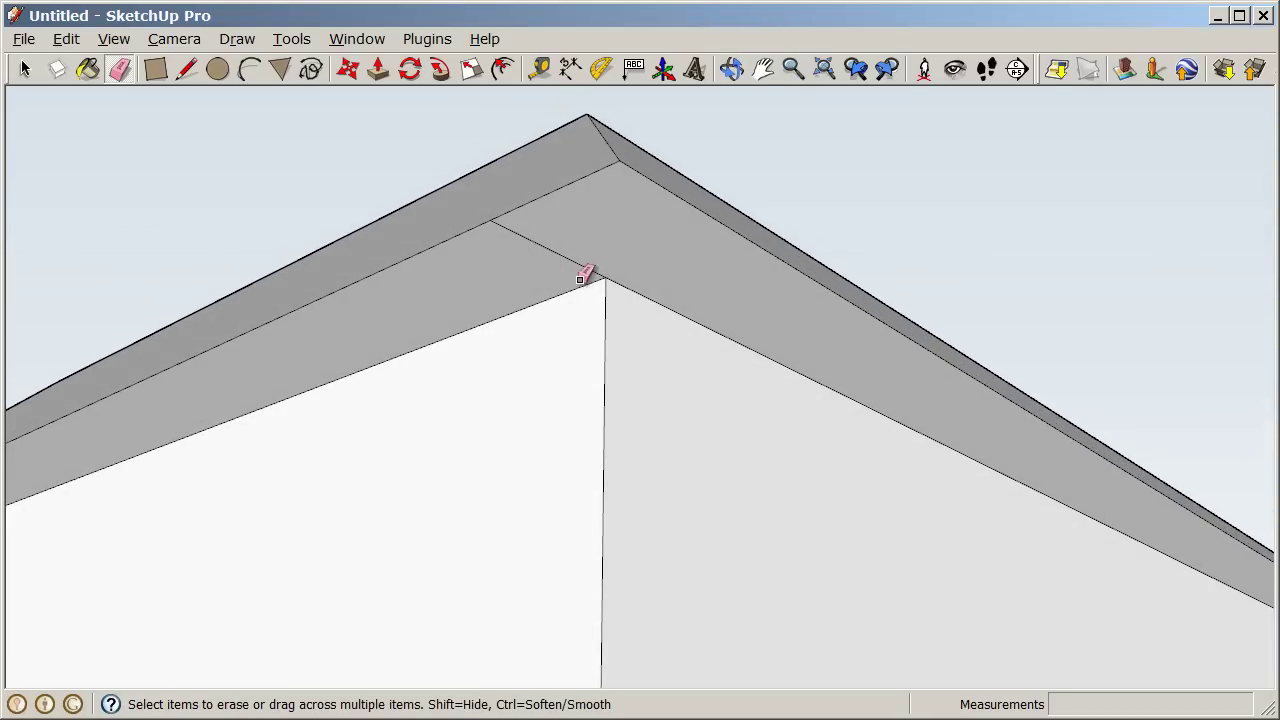
scroll(600, 191, "down", 6)
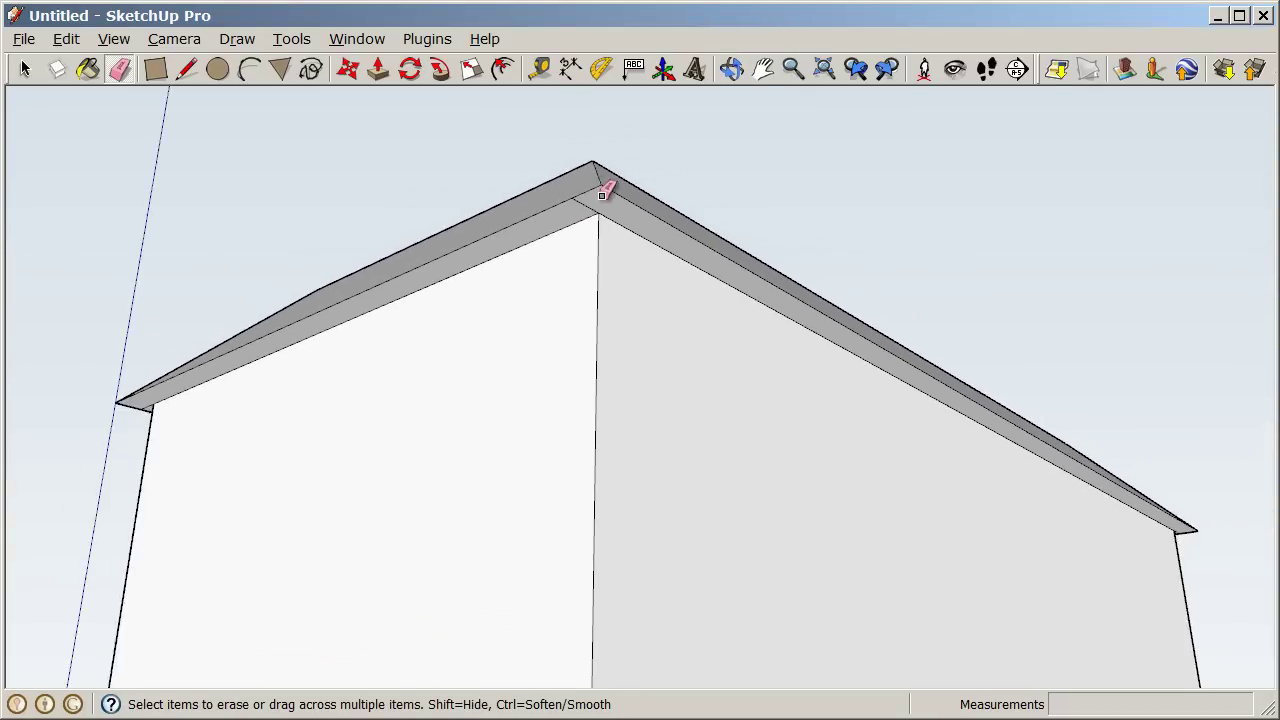
mouse_move(613, 216)
middle_mouse_down()
mouse_move(623, 511)
mouse_move(974, 446)
mouse_move(776, 374)
mouse_move(643, 372)
middle_mouse_up()
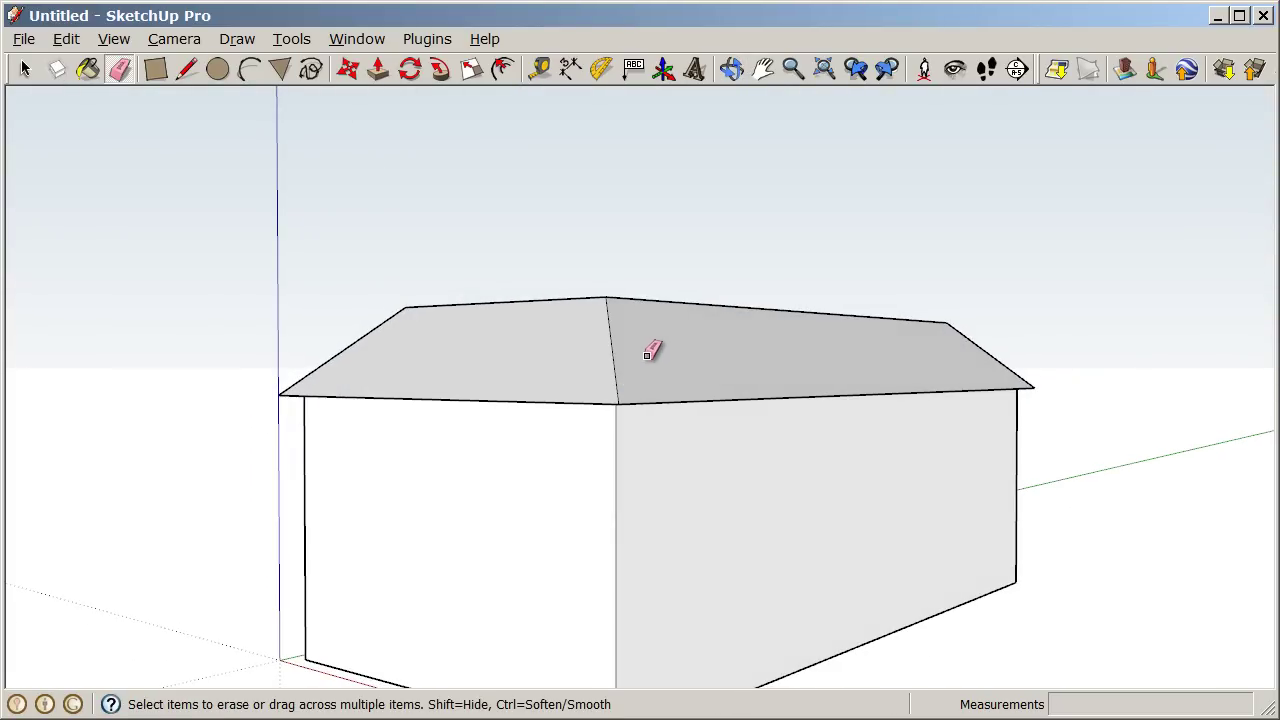
mouse_move(724, 501)
middle_mouse_down()
mouse_move(740, 371)
mouse_move(694, 369)
mouse_move(682, 333)
middle_mouse_up()
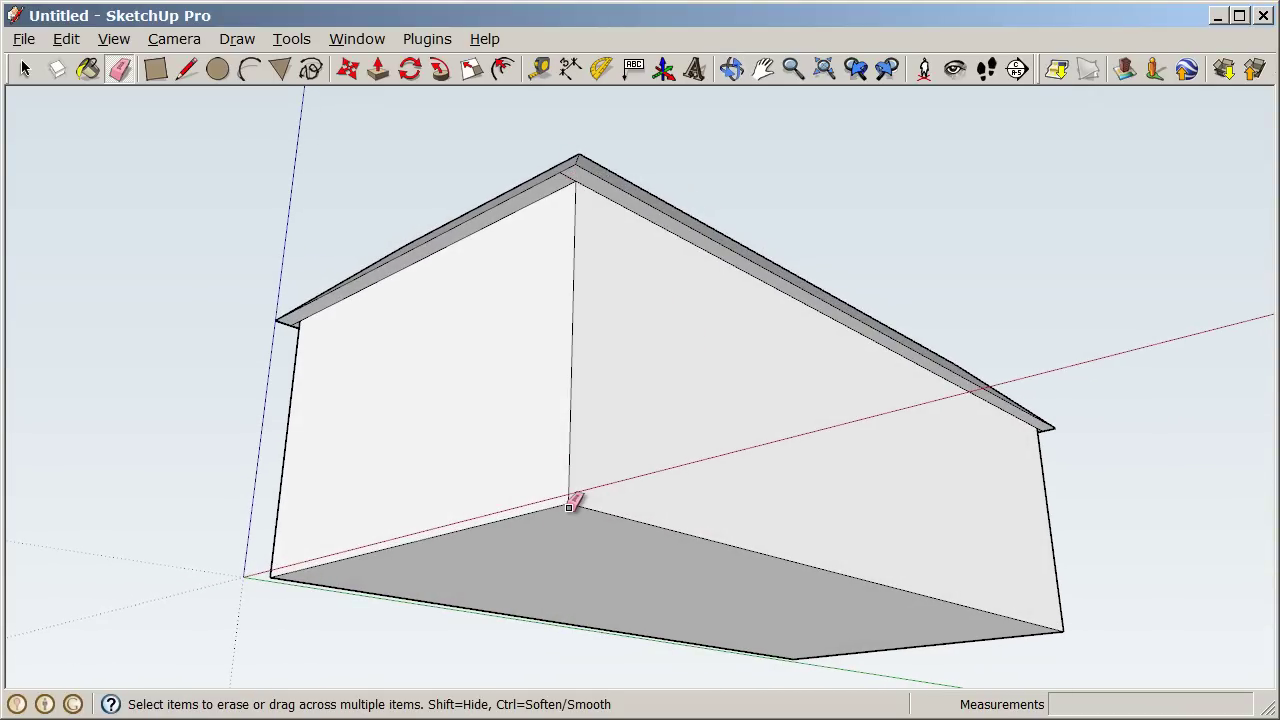
scroll(569, 506, "up", 2)
scroll(571, 506, "down", 3)
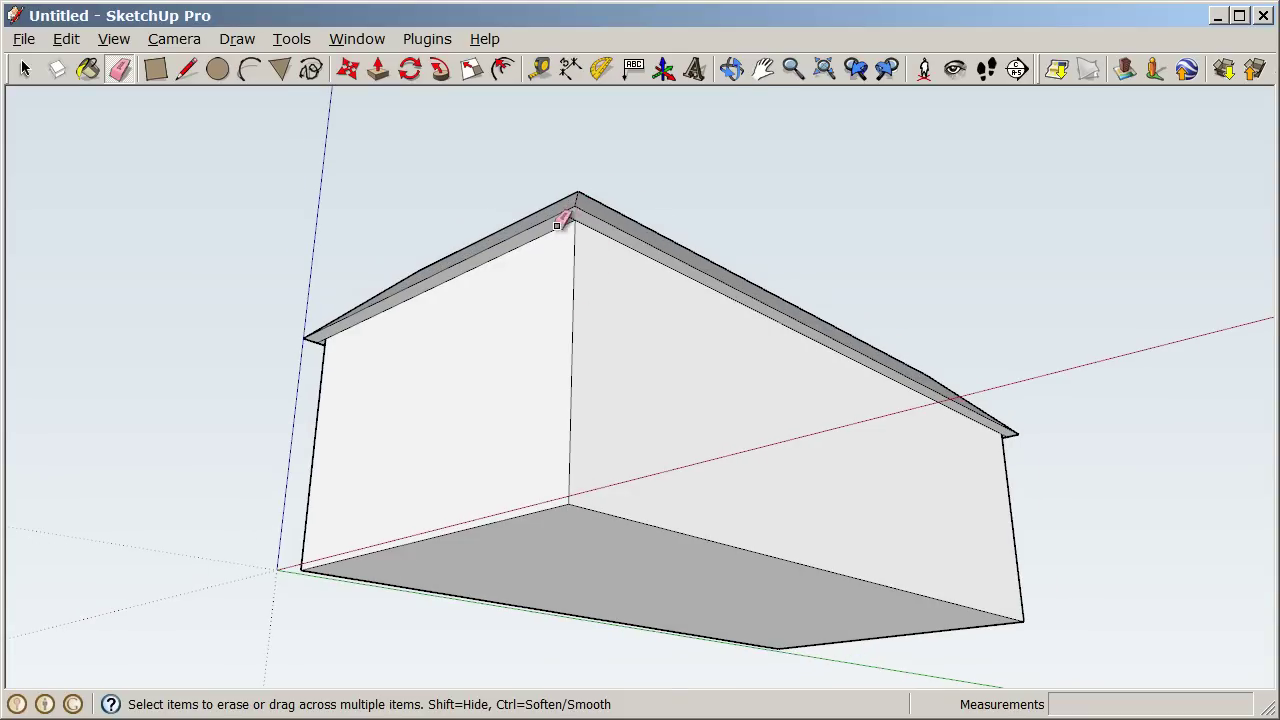
scroll(568, 215, "up", 6)
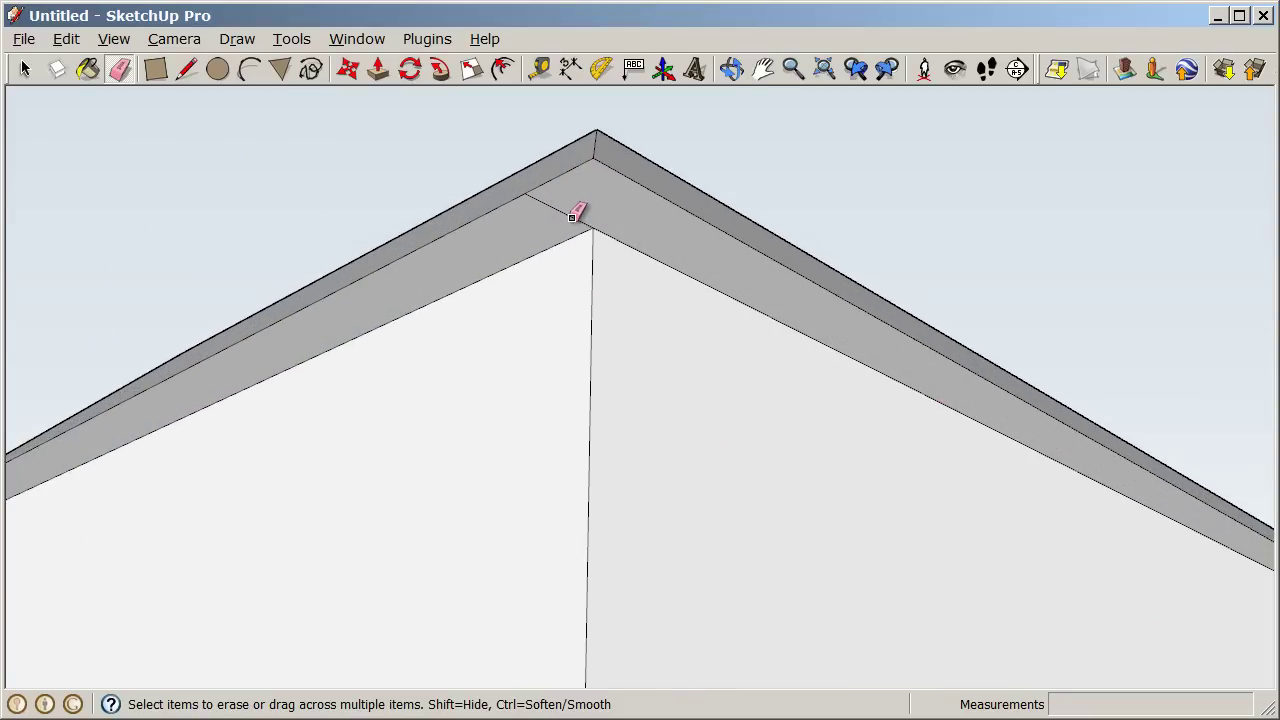
mouse_move(557, 163)
left_mouse_down()
mouse_move(522, 208)
mouse_move(560, 225)
left_mouse_up()
scroll(890, 225, "down", 5)
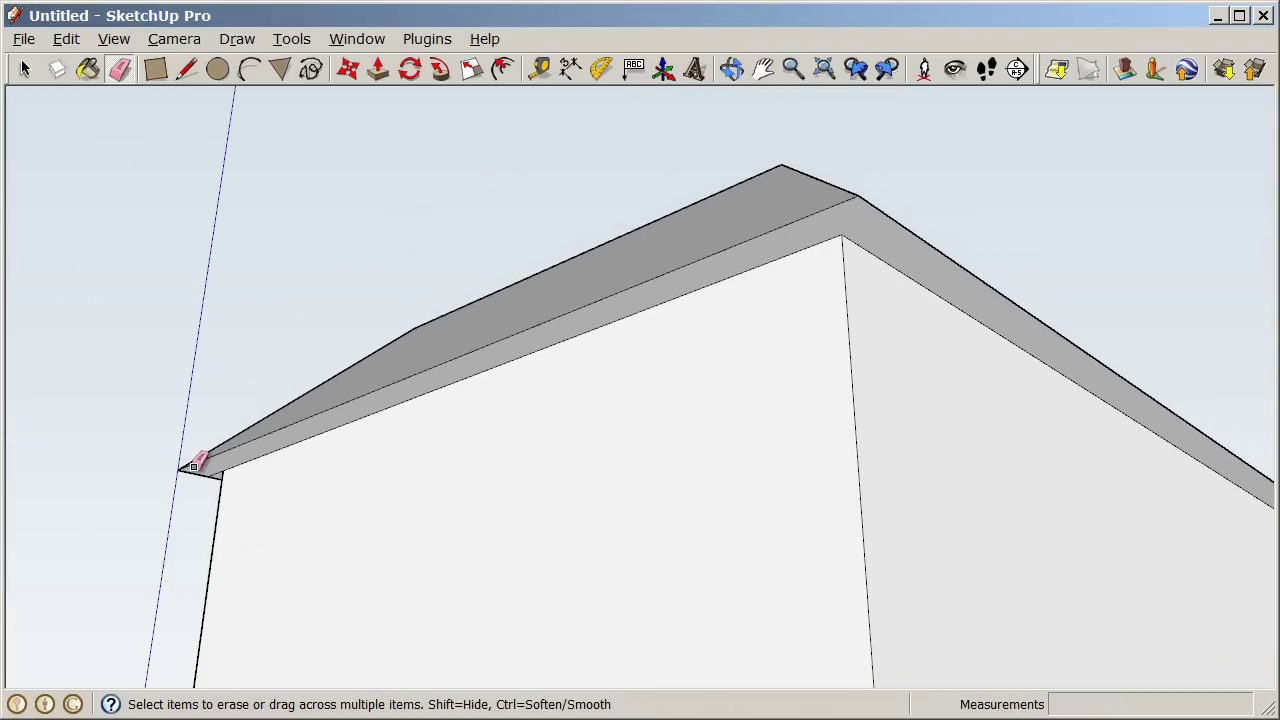
scroll(194, 467, "up", 5)
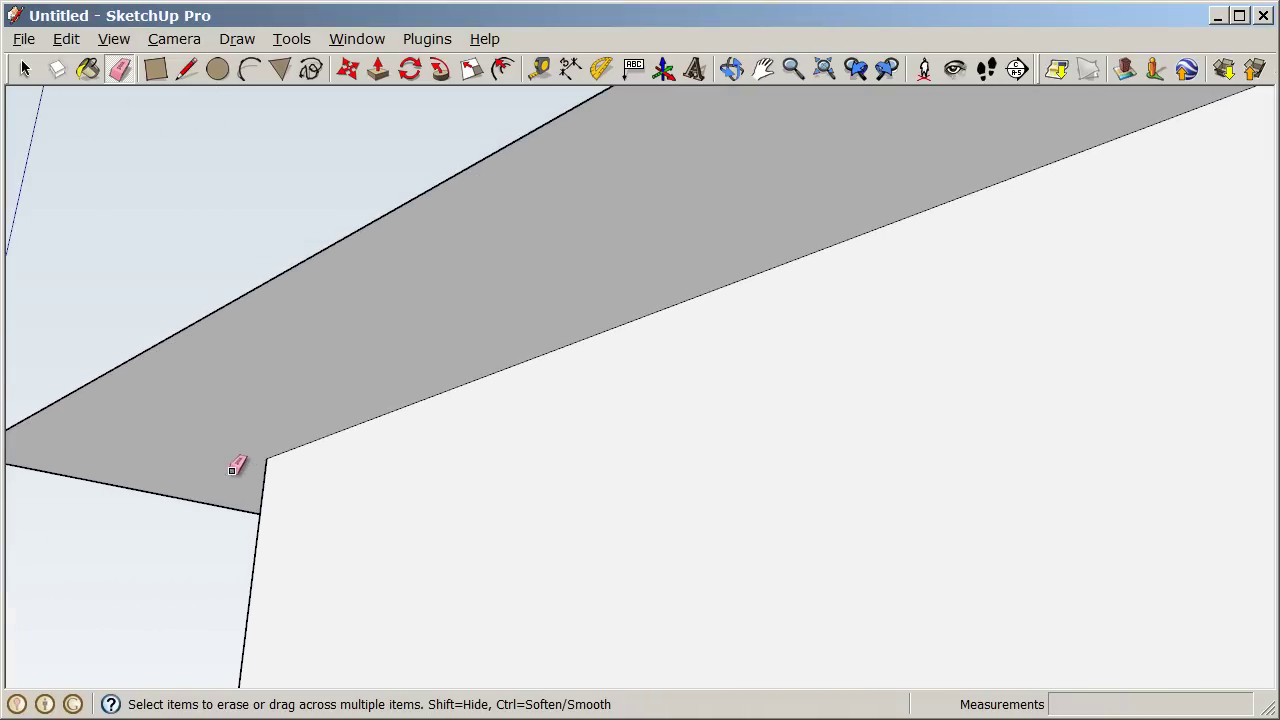
scroll(240, 455, "down", 6)
Step: Erase the leftover miter edges at the next two roof corners and check the rest
middle_click_drag(831, 503, 363, 549)
mouse_move(686, 434)
middle_mouse_down()
mouse_move(642, 434)
mouse_move(660, 423)
mouse_move(529, 206)
middle_mouse_up()
scroll(391, 437, "down", 3)
scroll(530, 215, "up", 3)
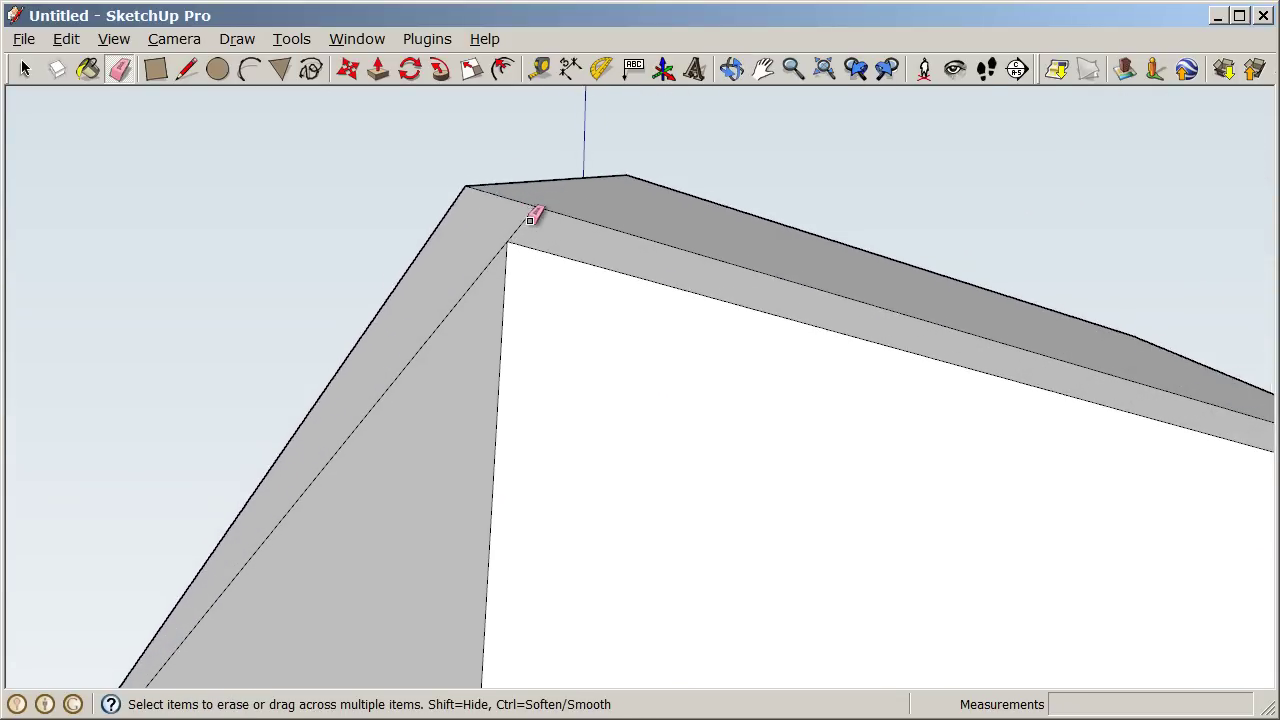
scroll(526, 216, "up", 2)
left_click_drag(523, 214, 563, 234)
scroll(437, 251, "down", 3)
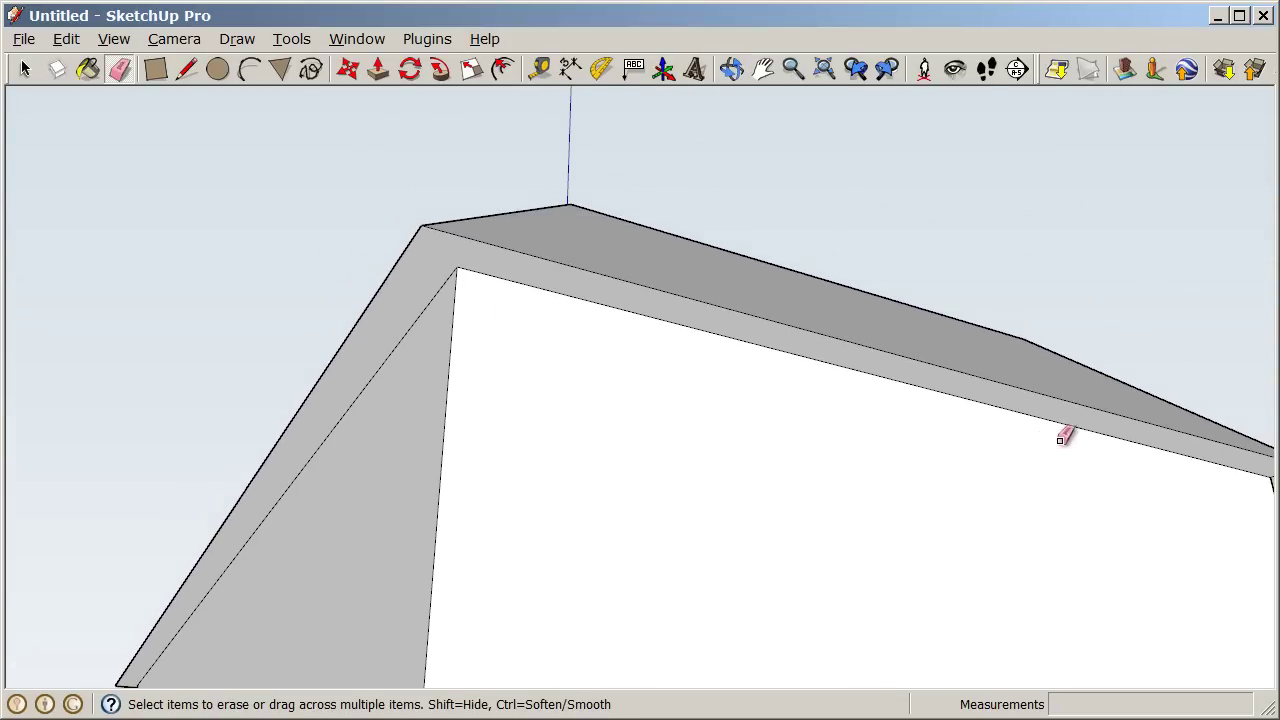
middle_click_drag(1063, 437, 569, 403)
scroll(575, 403, "down", 1)
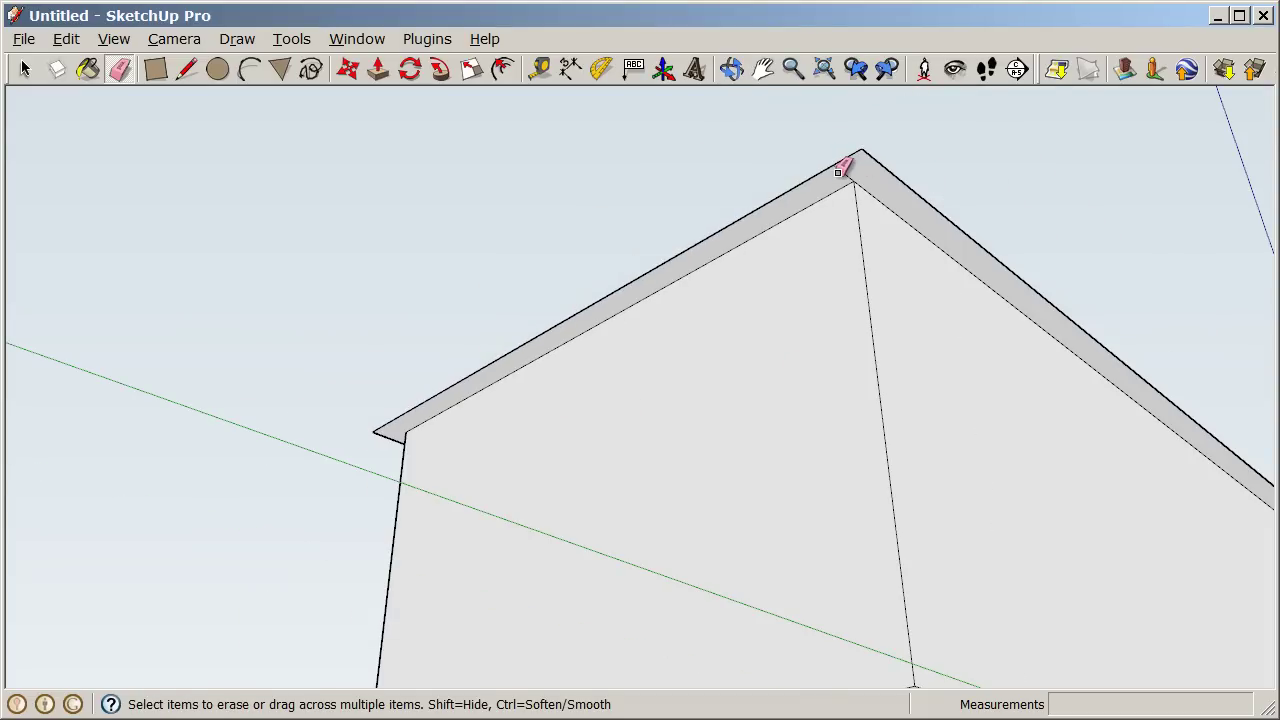
scroll(840, 170, "up", 3)
left_click_drag(849, 166, 828, 196)
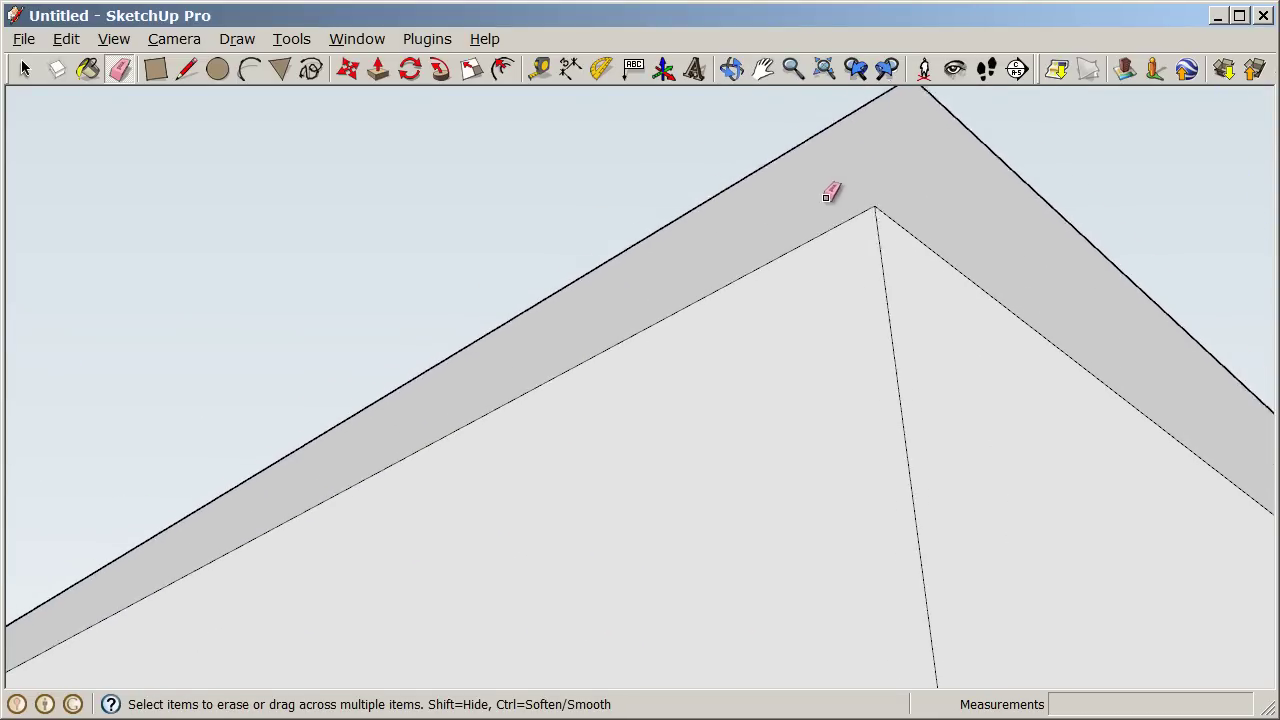
scroll(830, 195, "down", 3)
scroll(686, 320, "down", 2)
mouse_move(586, 332)
middle_mouse_down()
mouse_move(663, 426)
mouse_move(1078, 517)
mouse_move(494, 486)
mouse_move(504, 433)
middle_mouse_up()
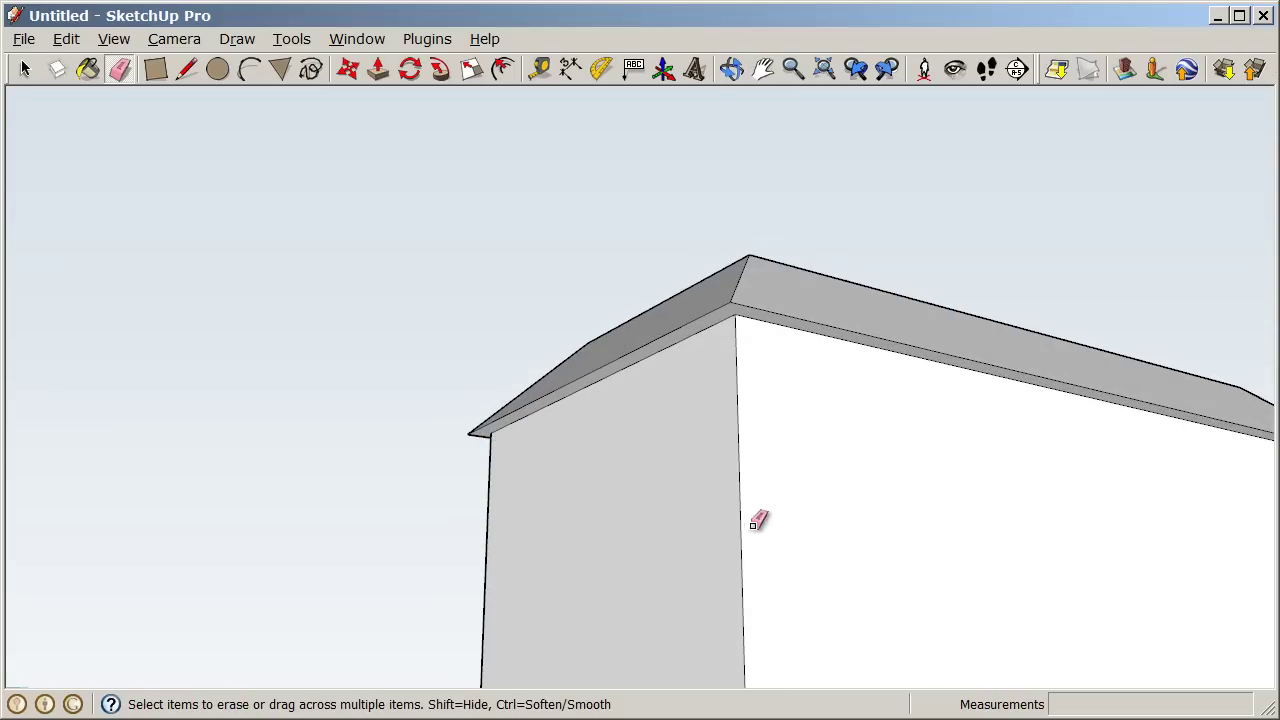
Step: Pull the eave's underside face down to give the eave a 1' thickness
left_click(379, 72)
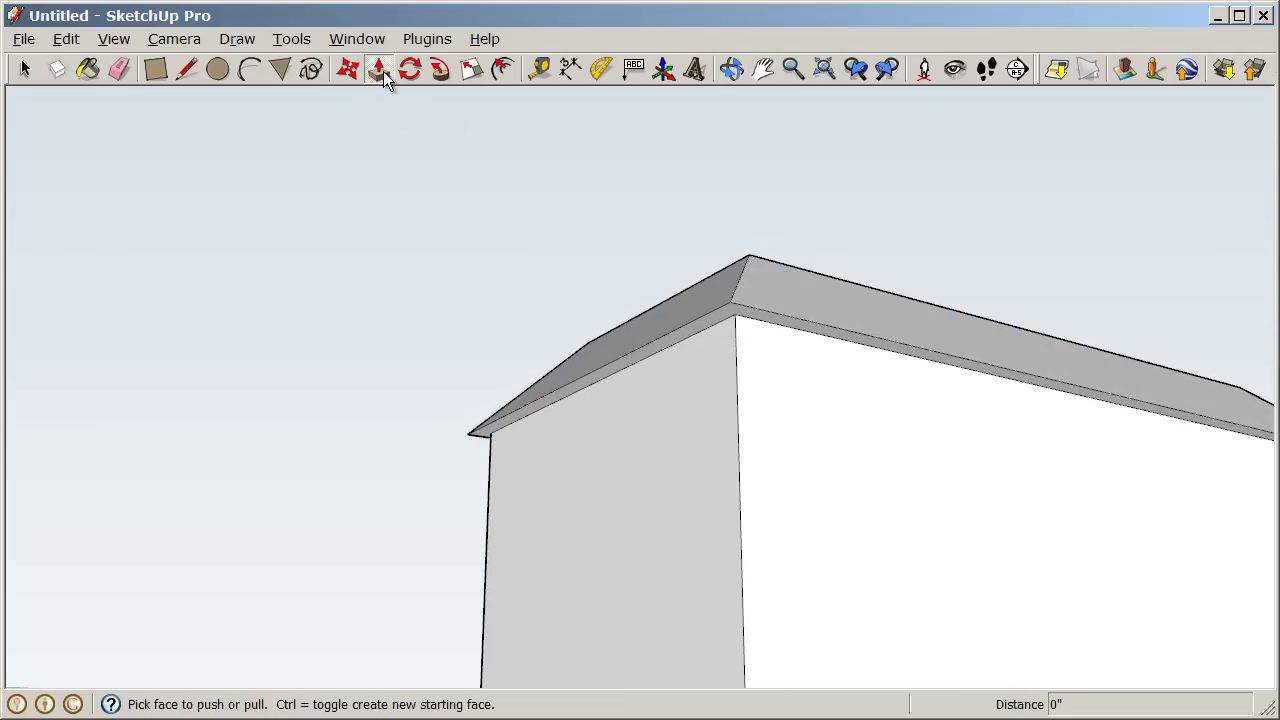
scroll(863, 451, "up", 5)
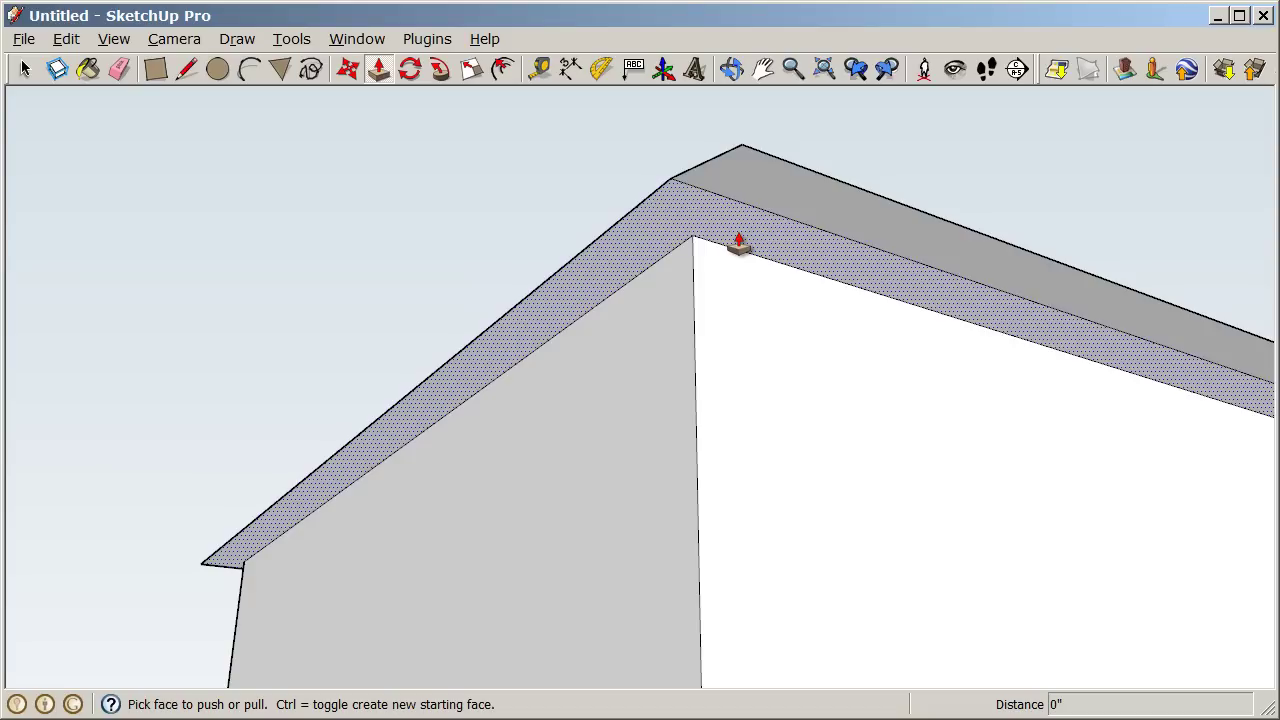
left_click_drag(695, 232, 749, 334)
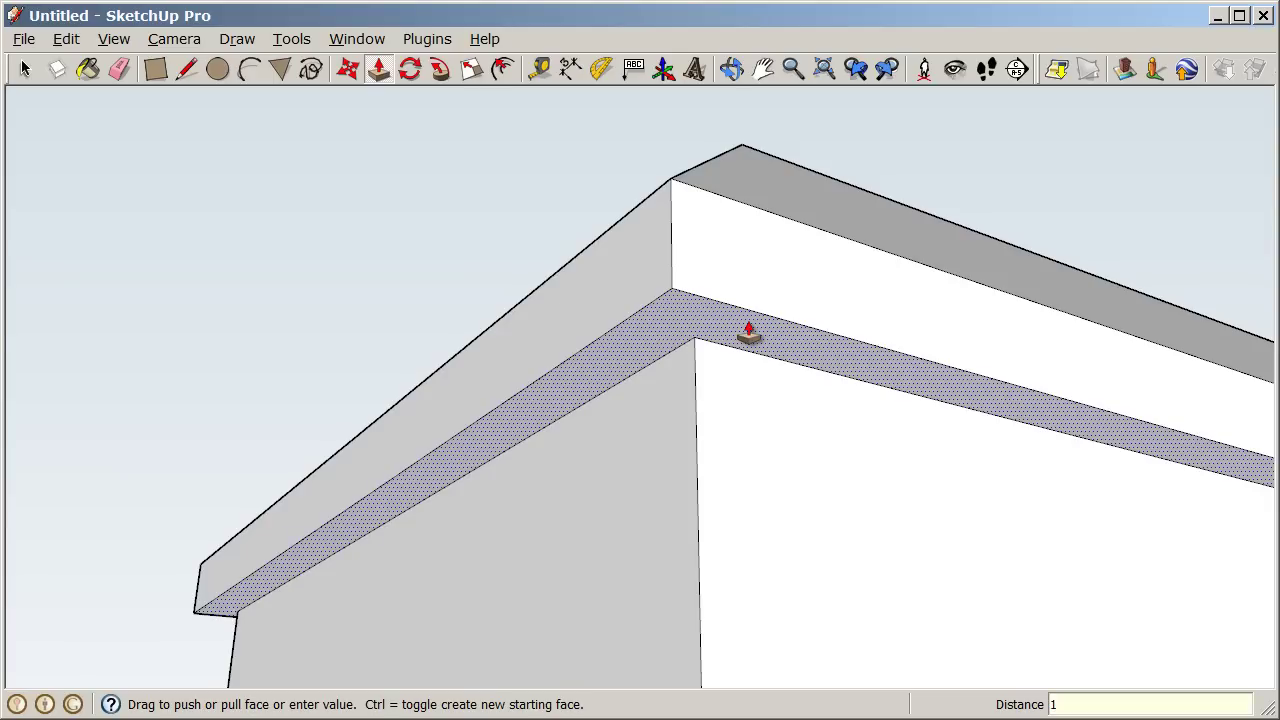
key("Return")
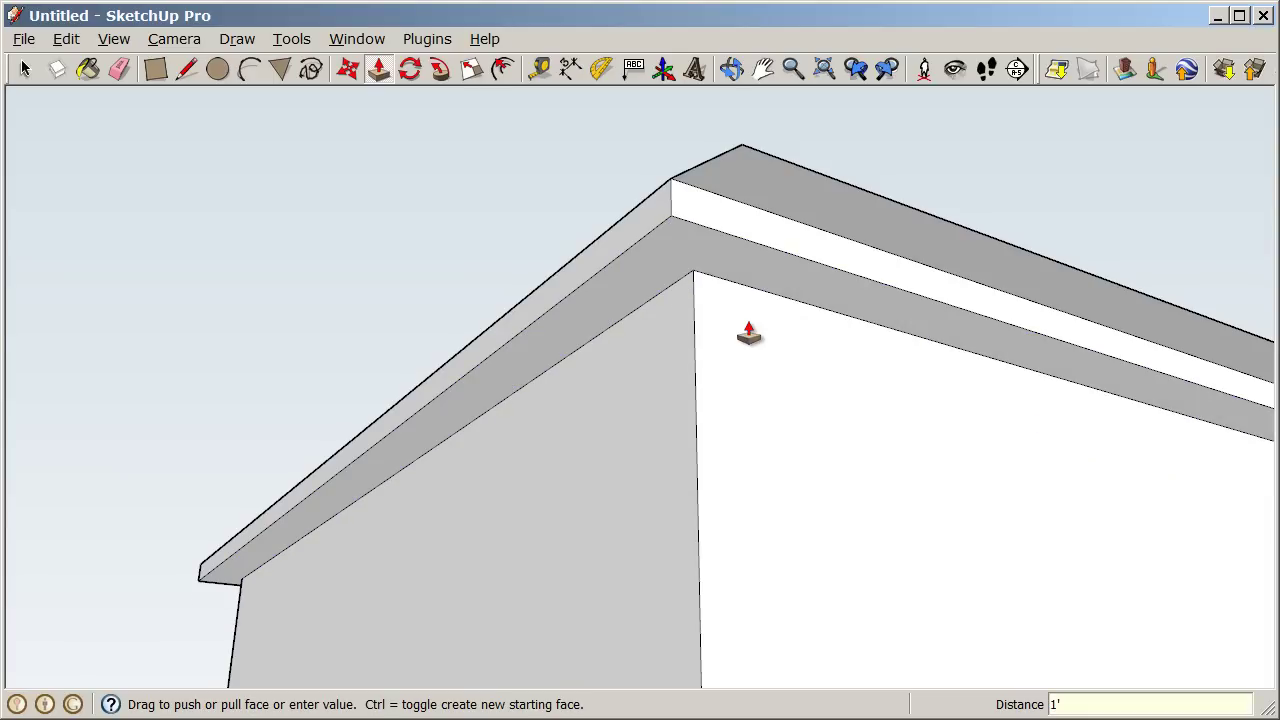
Step: Orbit up to view the long side and the recessed roof top
middle_click_drag(749, 334, 757, 469)
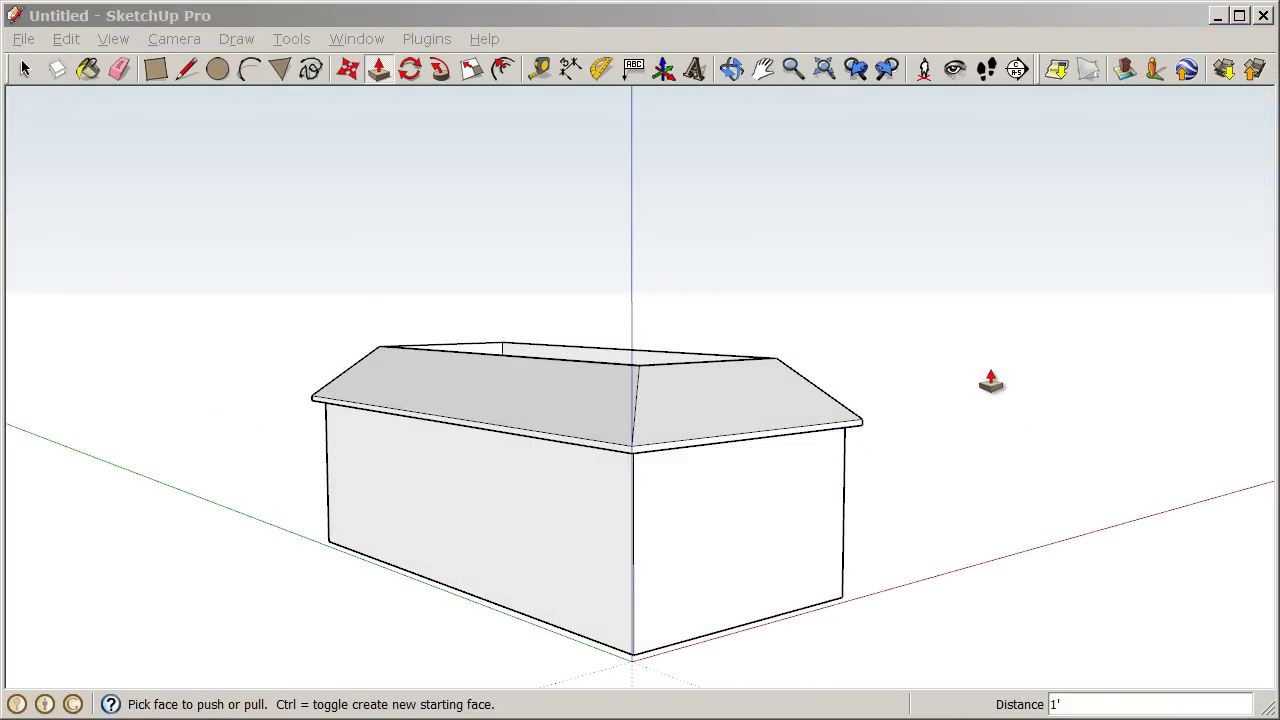
middle_click_drag(993, 382, 1015, 296)
middle_click_drag(1056, 437, 901, 427)
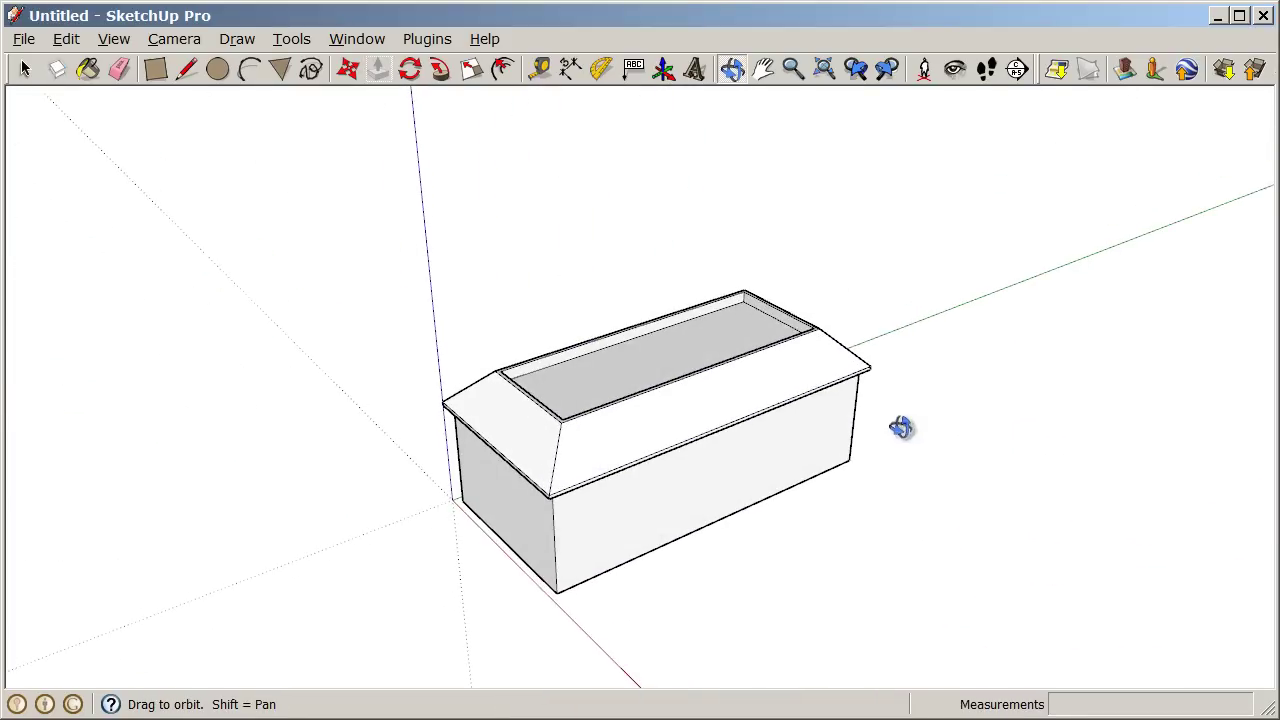
Step: Draw a large ground rectangle around the house with the Rectangle tool
left_click(155, 68)
middle_click_drag(595, 193, 663, 163)
middle_click_drag(750, 258, 737, 286)
left_click(190, 371)
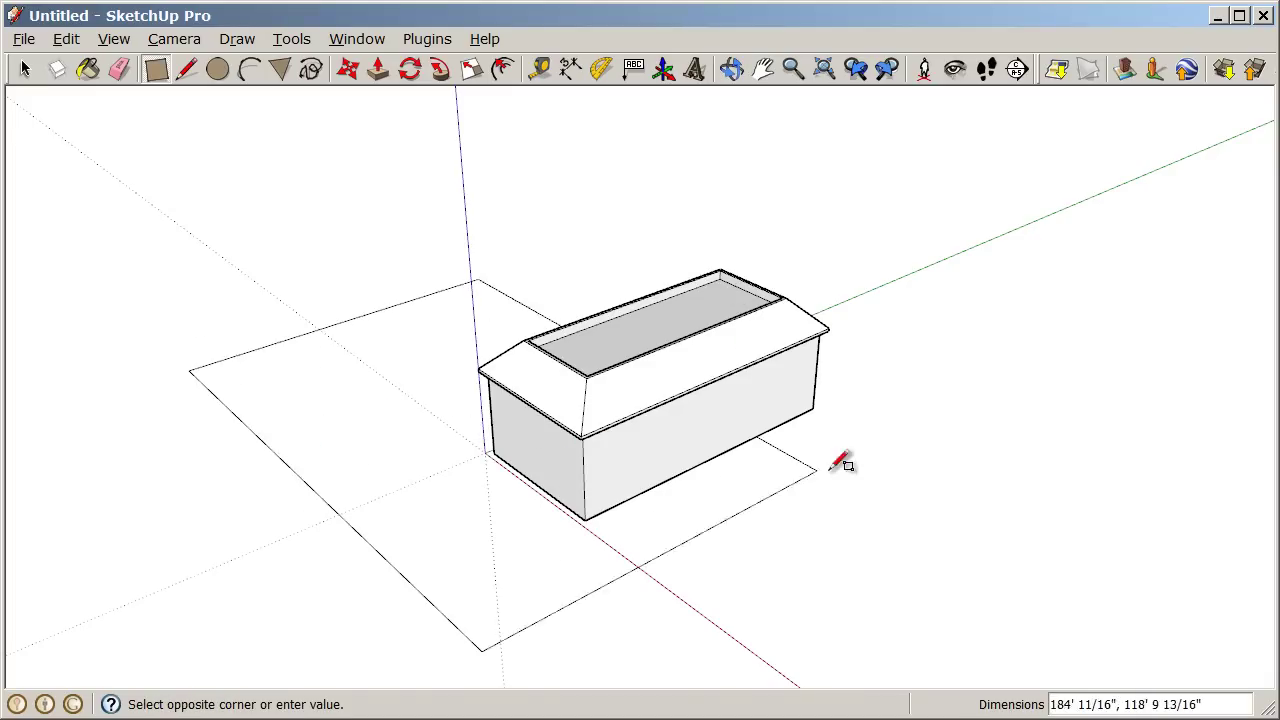
left_click(1134, 372)
Step: Outline a narrow walkway rectangle from the house's front edge to the ground's edge
mouse_move(686, 557)
middle_mouse_down()
mouse_move(737, 394)
mouse_move(834, 265)
mouse_move(1074, 271)
mouse_move(1143, 420)
mouse_move(971, 477)
mouse_move(757, 507)
mouse_move(857, 297)
mouse_move(629, 551)
mouse_move(736, 520)
middle_mouse_up()
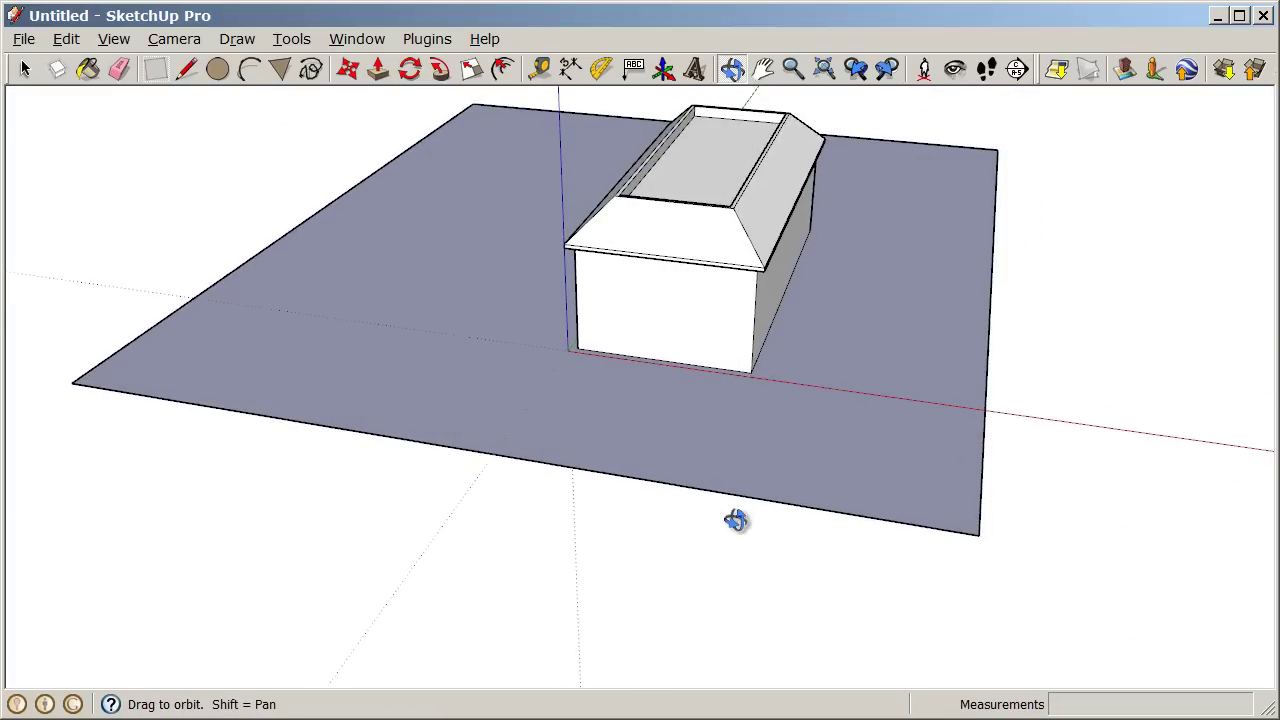
scroll(698, 430, "up", 2)
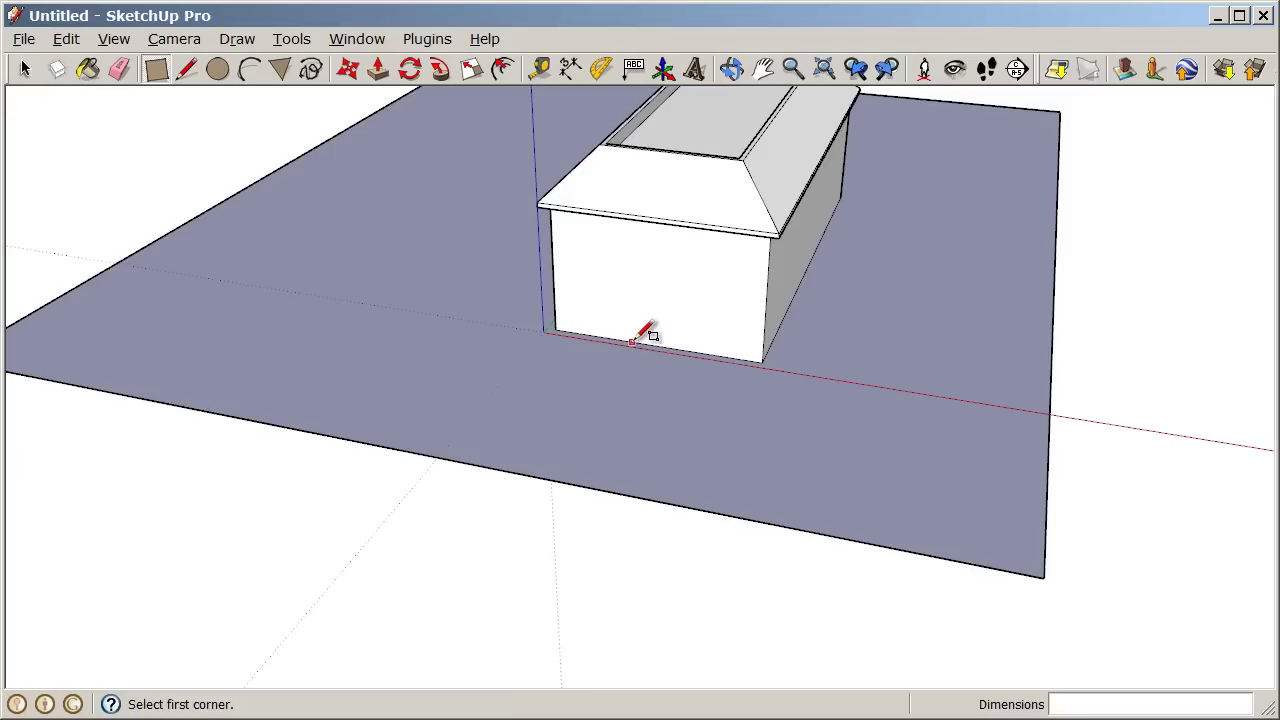
middle_click_drag(583, 358, 669, 337)
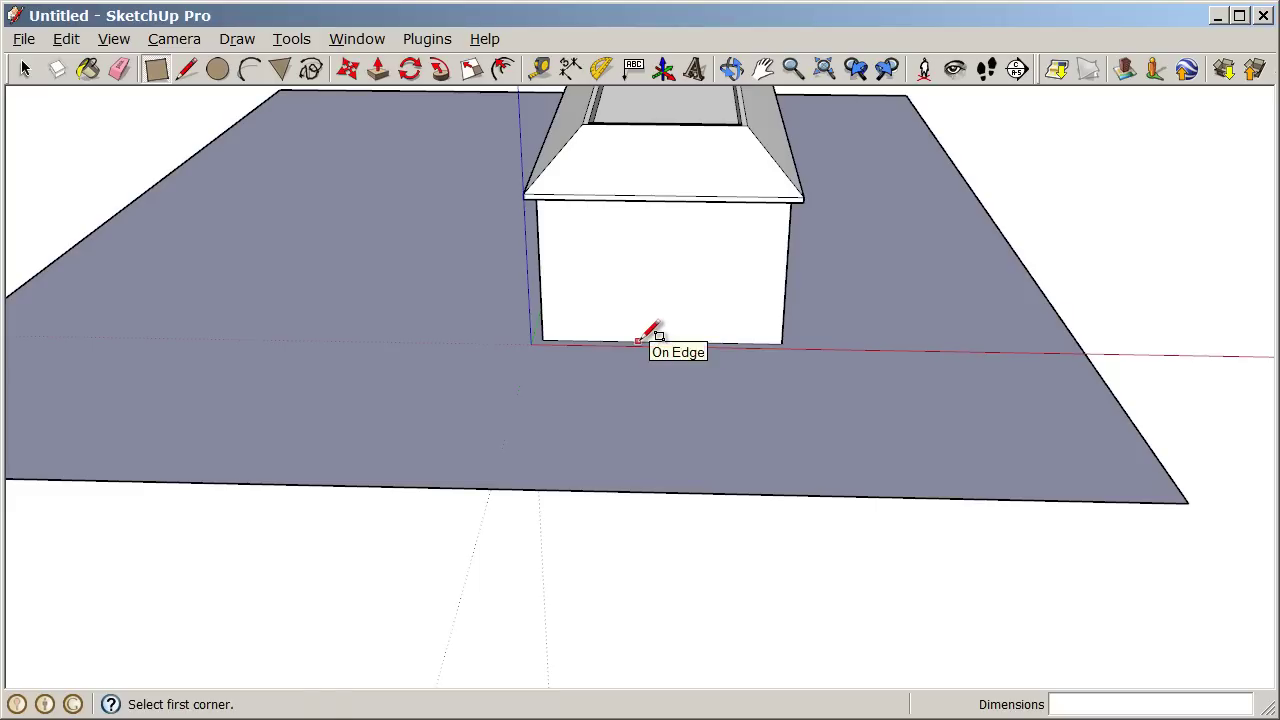
left_click(637, 342)
left_click(686, 490)
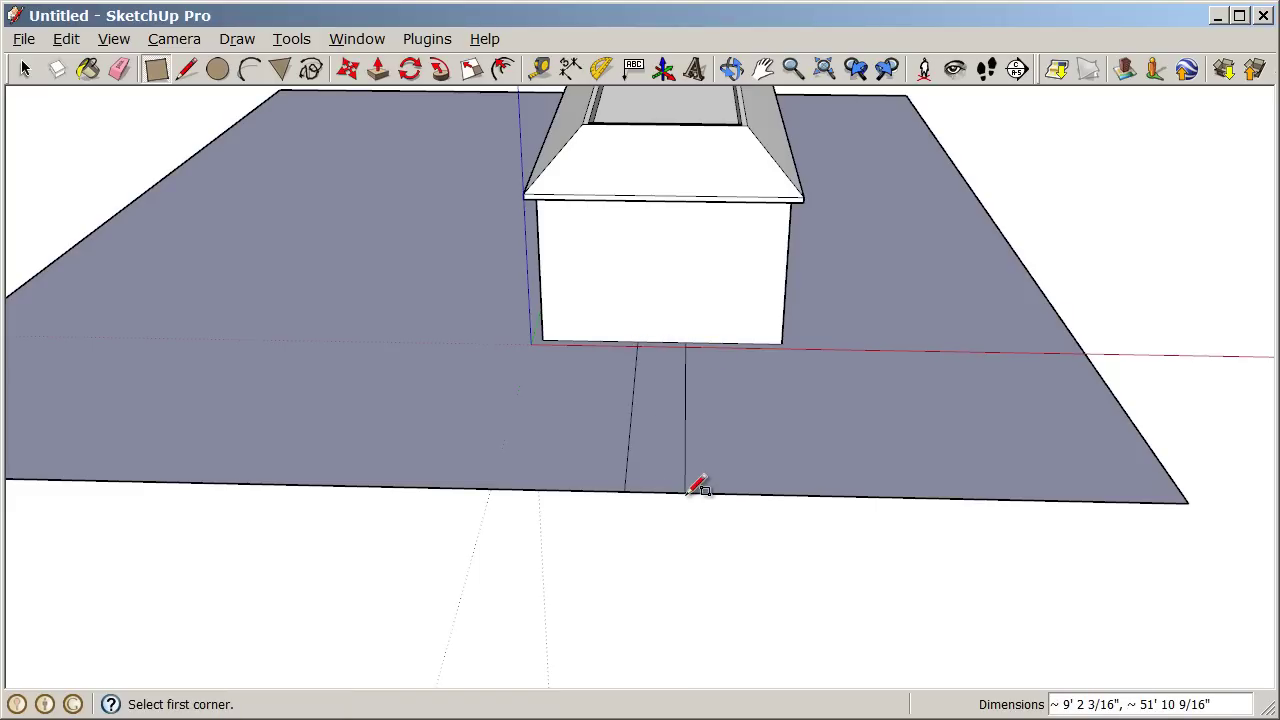
middle_click_drag(960, 423, 634, 444)
scroll(634, 444, "down", 5)
middle_click_drag(529, 423, 811, 346)
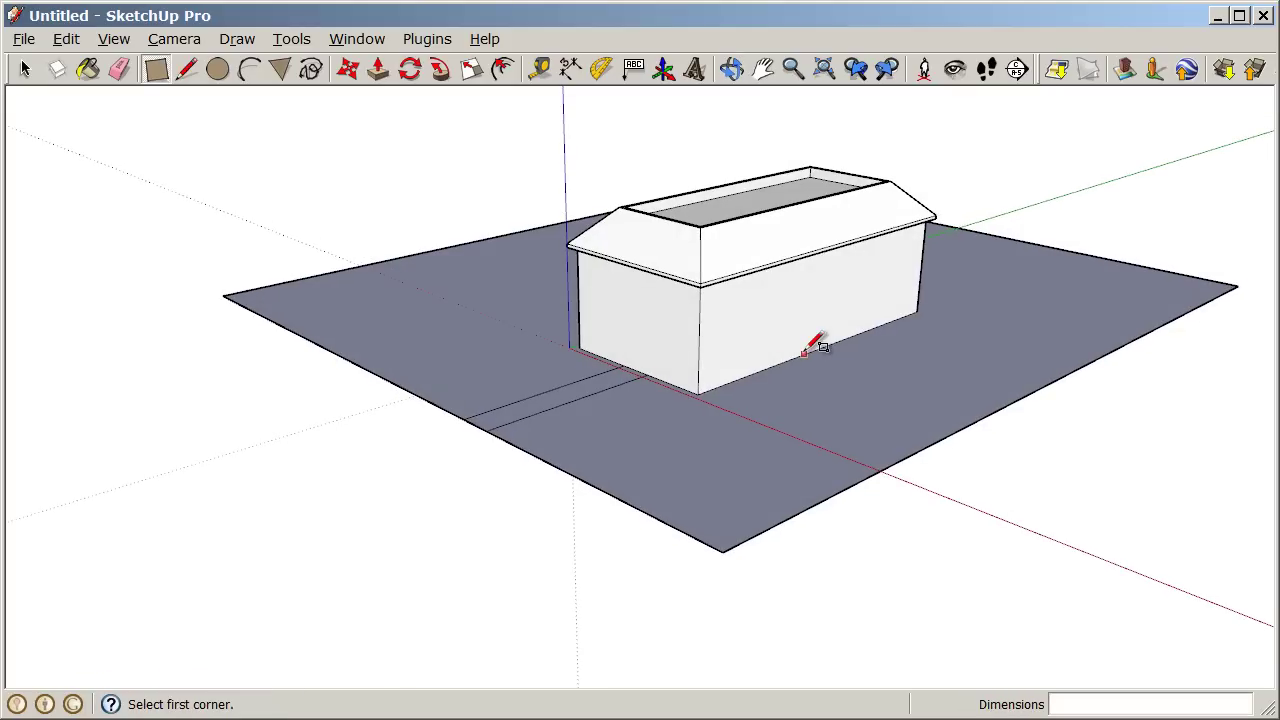
Step: Select Brick_Antique from the Brick and Cladding materials with the Paint Bucket
left_click(87, 68)
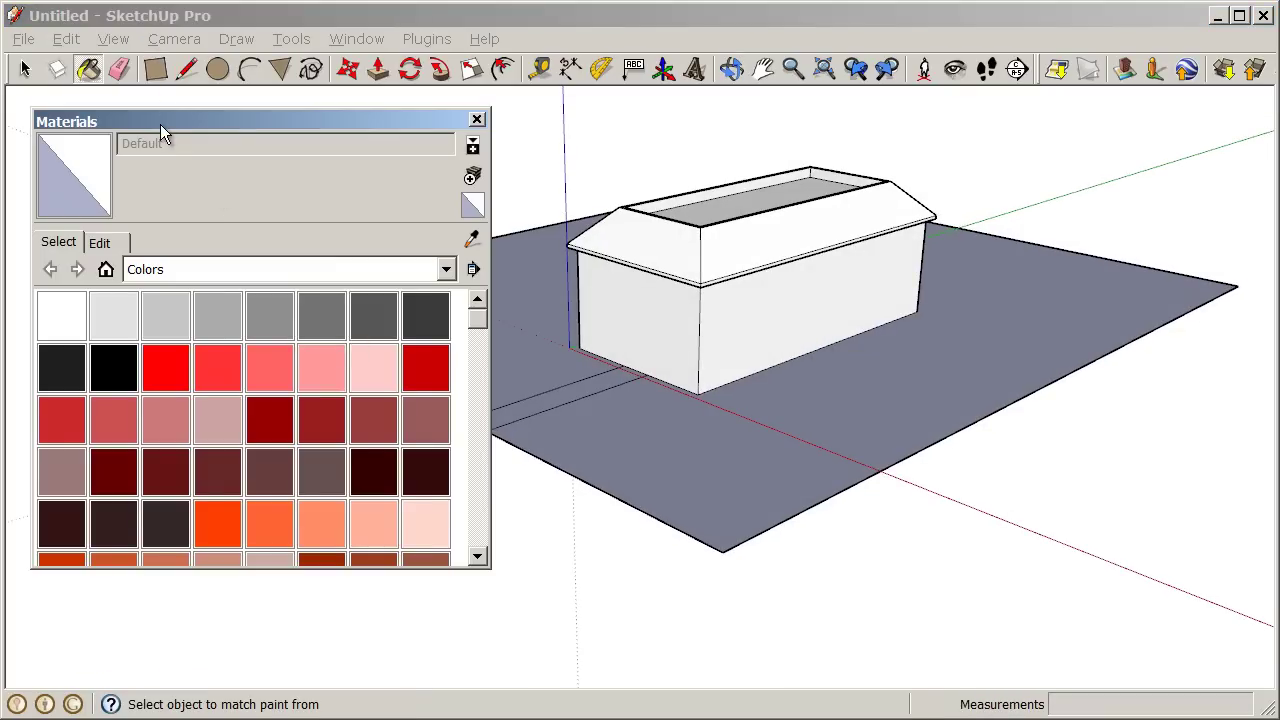
left_click_drag(160, 124, 154, 119)
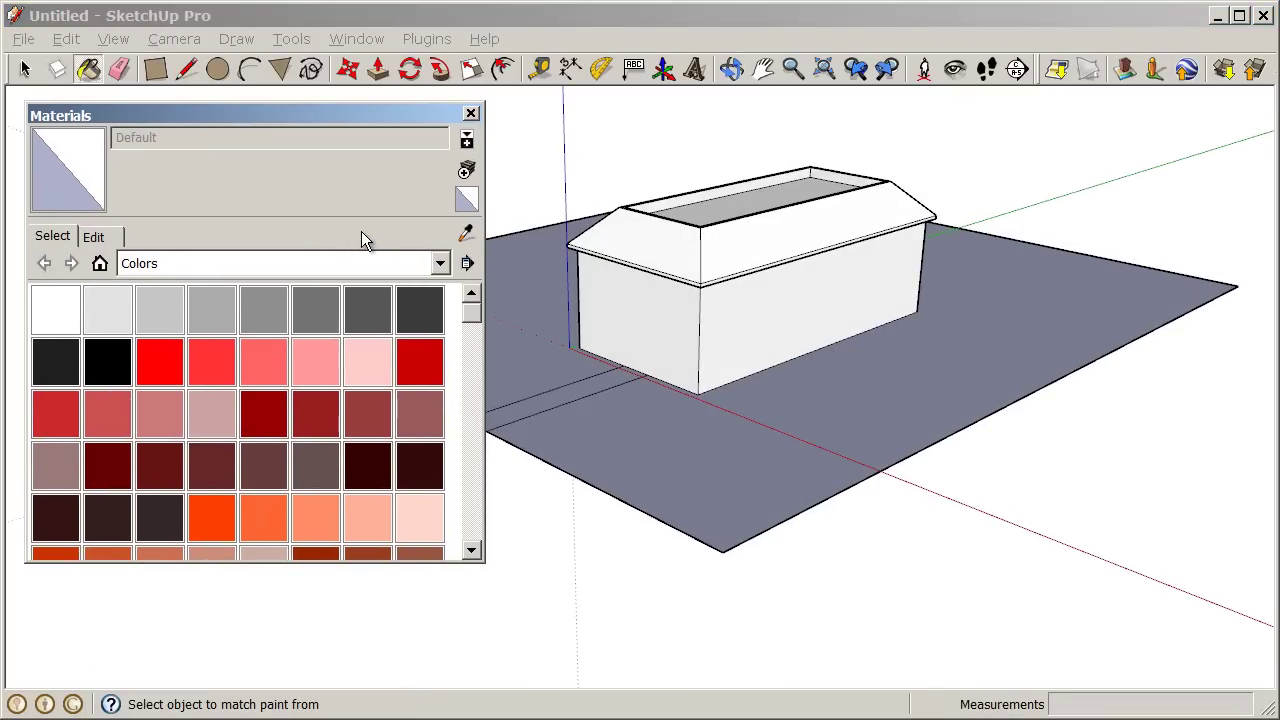
middle_click_drag(843, 367, 879, 398)
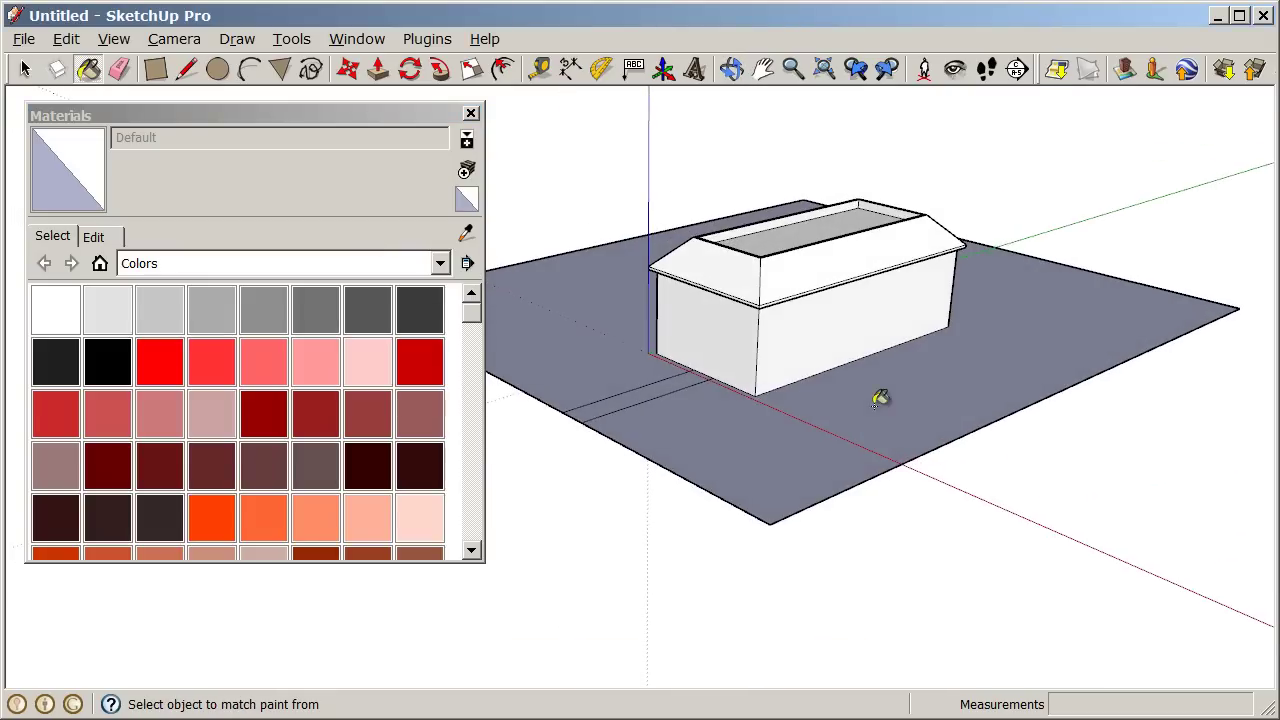
scroll(879, 398, "up", 3)
middle_click_drag(857, 277, 760, 330)
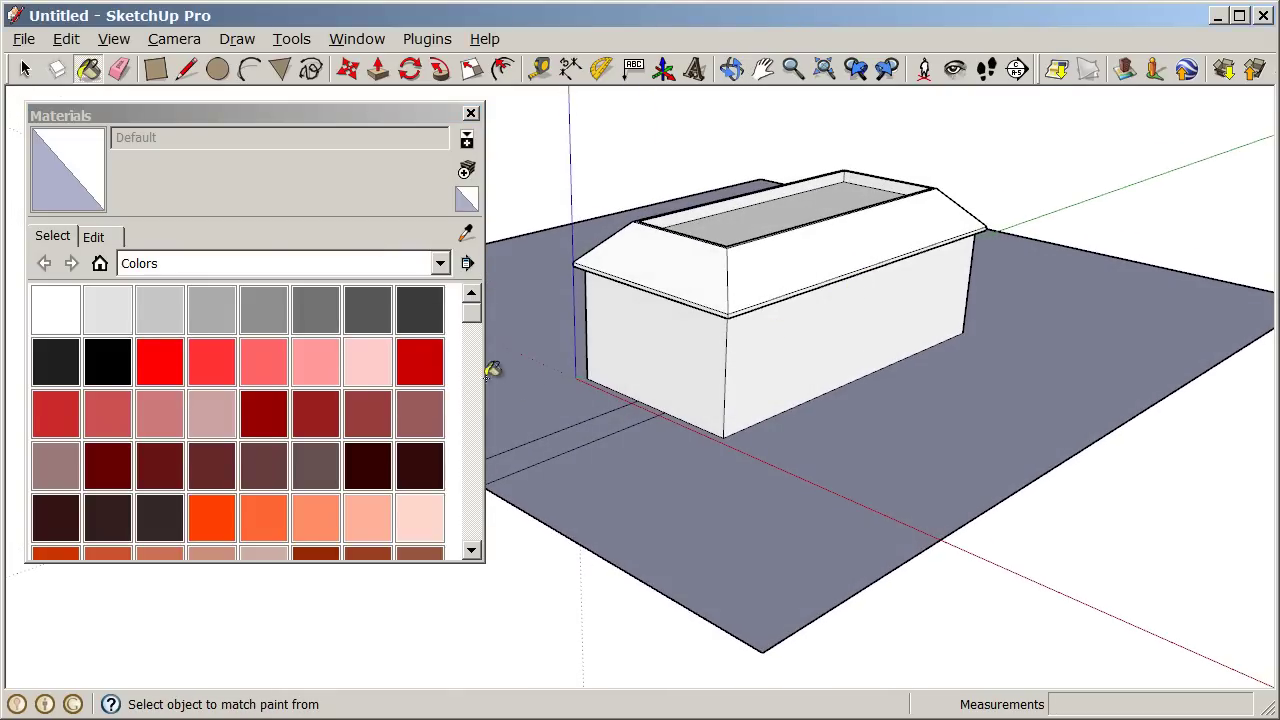
left_click(440, 264)
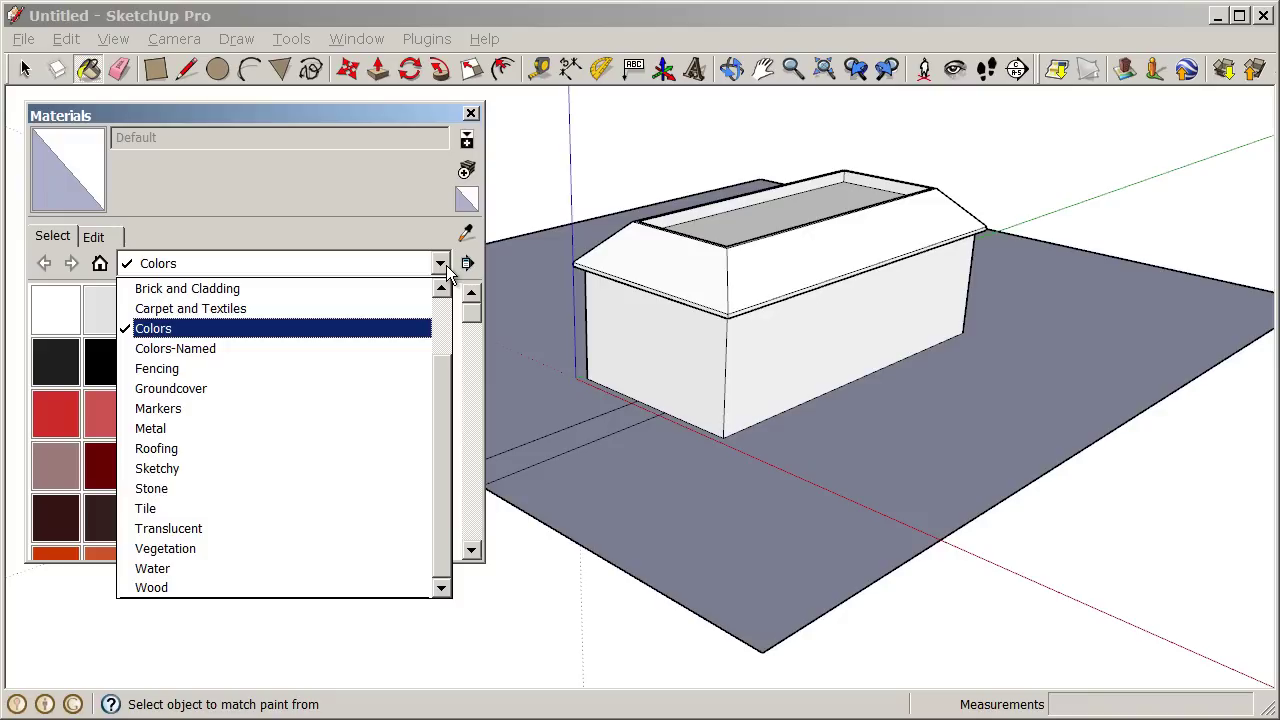
left_click(302, 292)
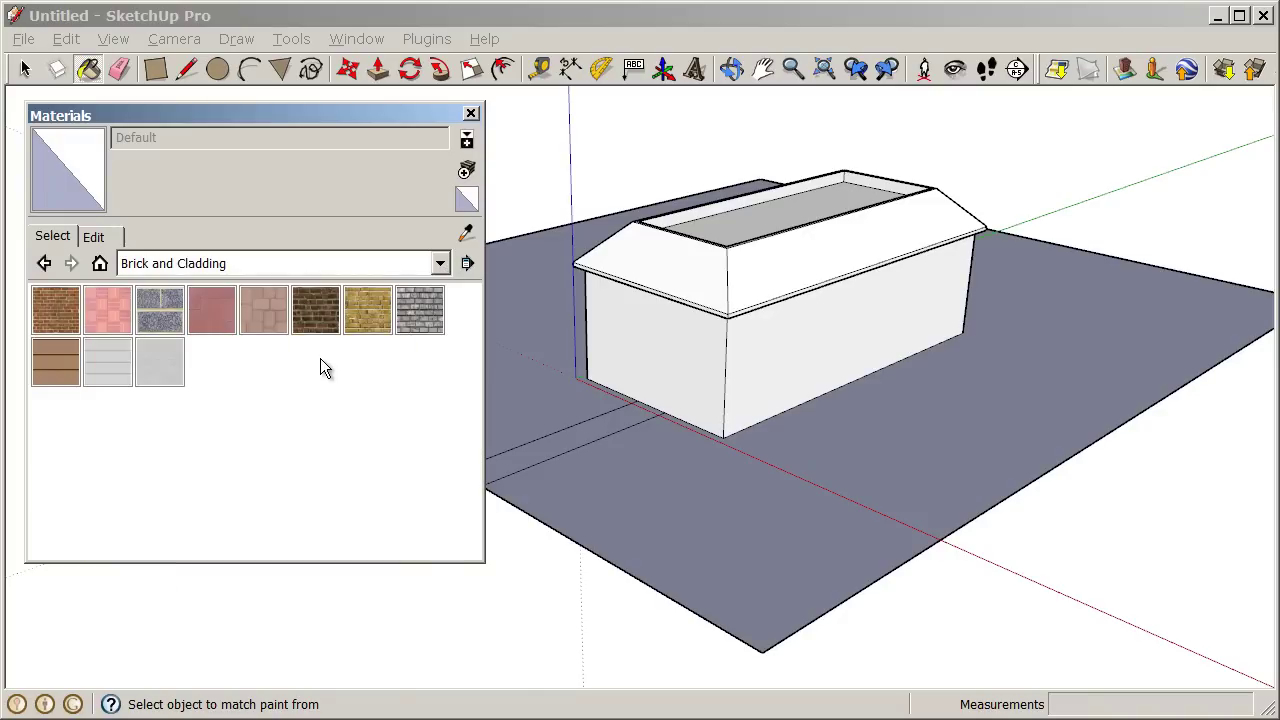
left_click(47, 306)
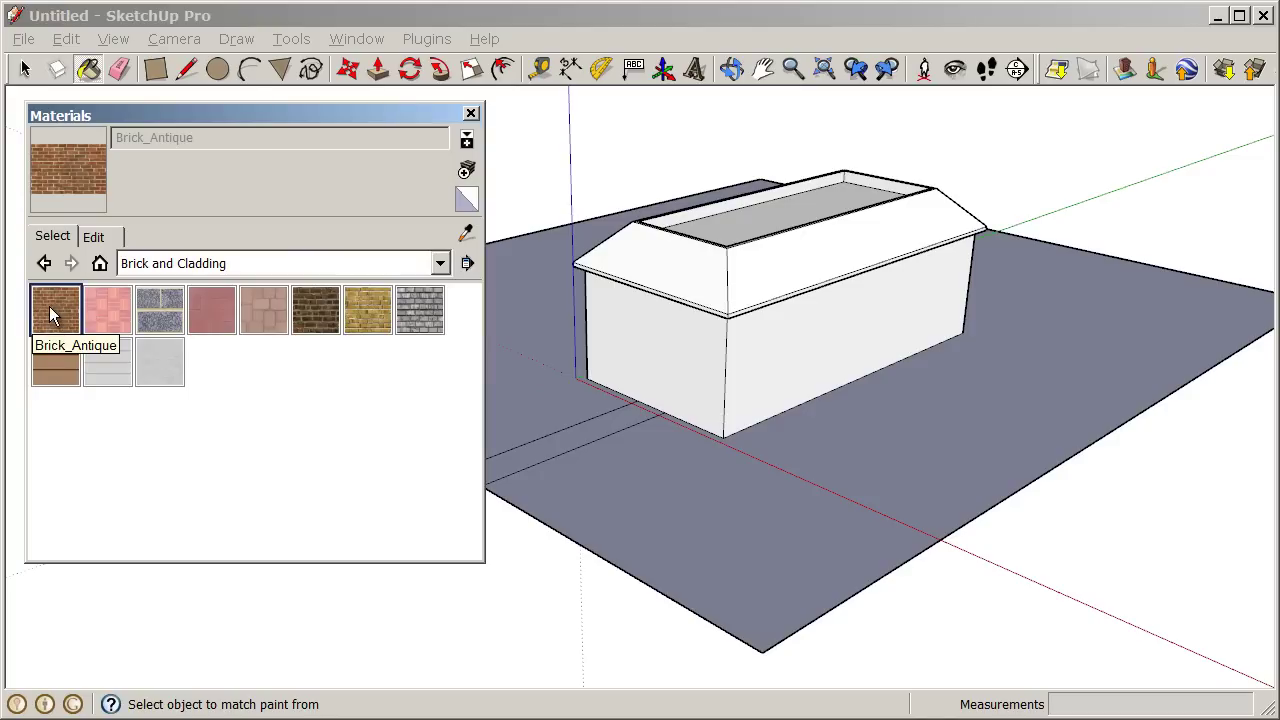
Step: Paint each of the four house walls with Brick_Antique
left_click(700, 334)
left_click(800, 334)
mouse_move(1137, 391)
middle_mouse_down()
mouse_move(840, 400)
mouse_move(791, 429)
middle_mouse_up()
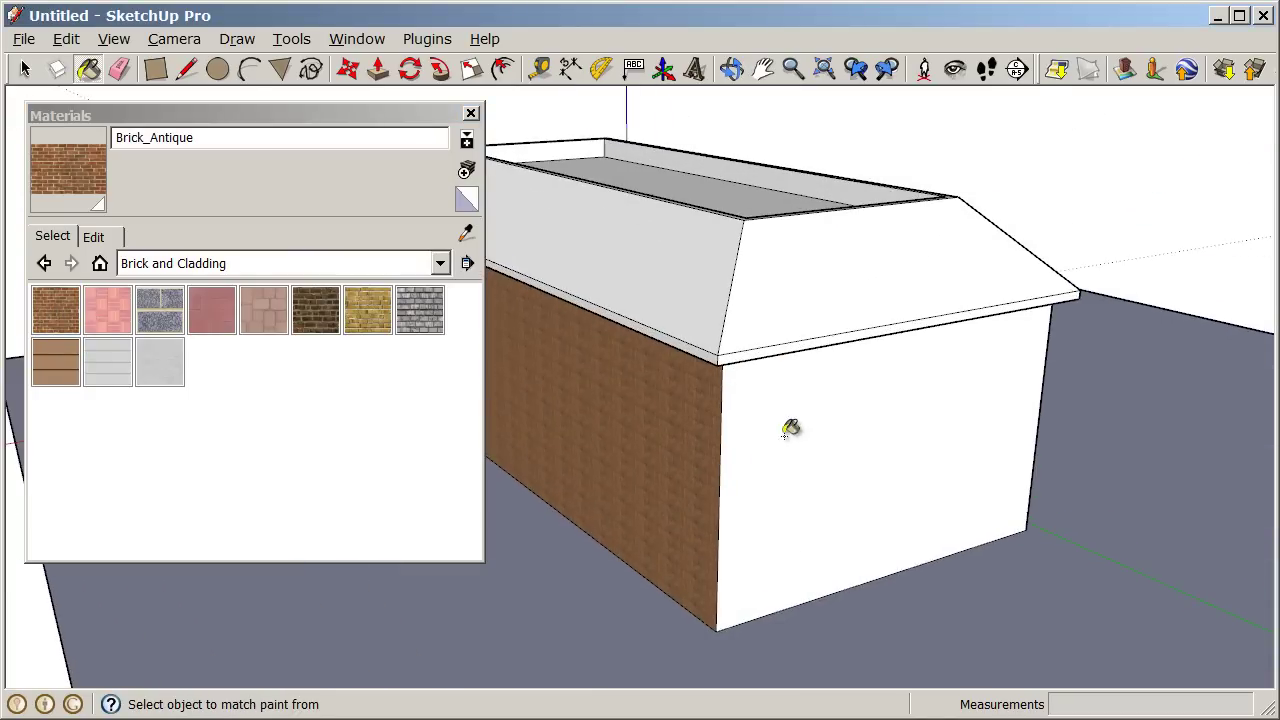
left_click(1028, 475)
middle_click_drag(1028, 475, 423, 449)
left_click(740, 369)
mouse_move(740, 369)
middle_mouse_down()
mouse_move(1106, 429)
mouse_move(772, 501)
mouse_move(931, 406)
mouse_move(820, 506)
mouse_move(784, 487)
middle_mouse_up()
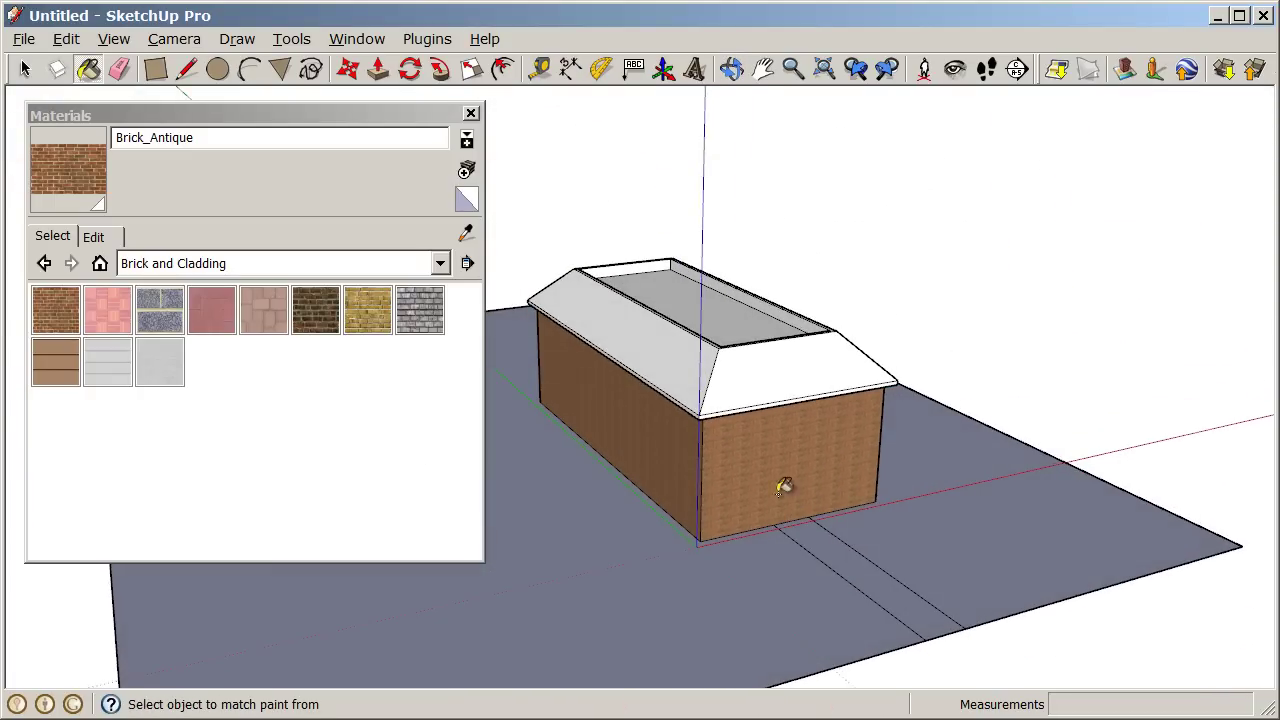
Step: Select Roofing_Shingles_Asphalt from the Roofing materials
left_click(440, 266)
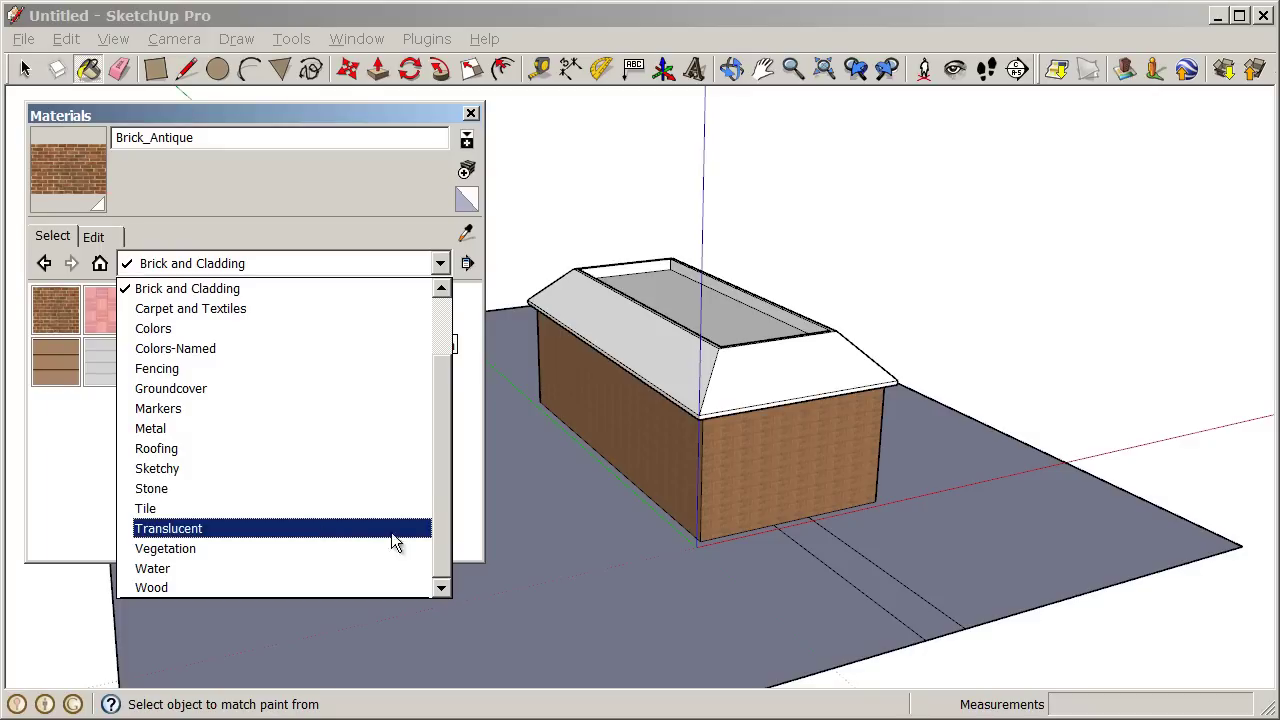
left_click(369, 448)
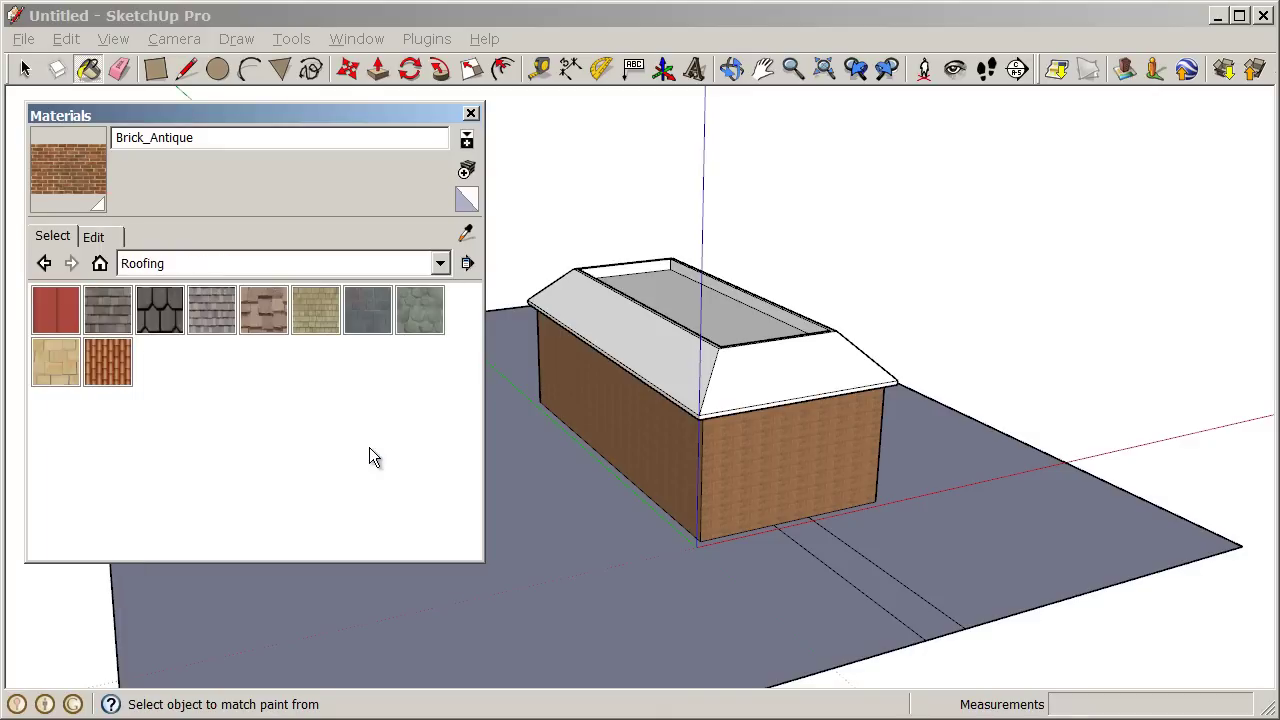
left_click(110, 316)
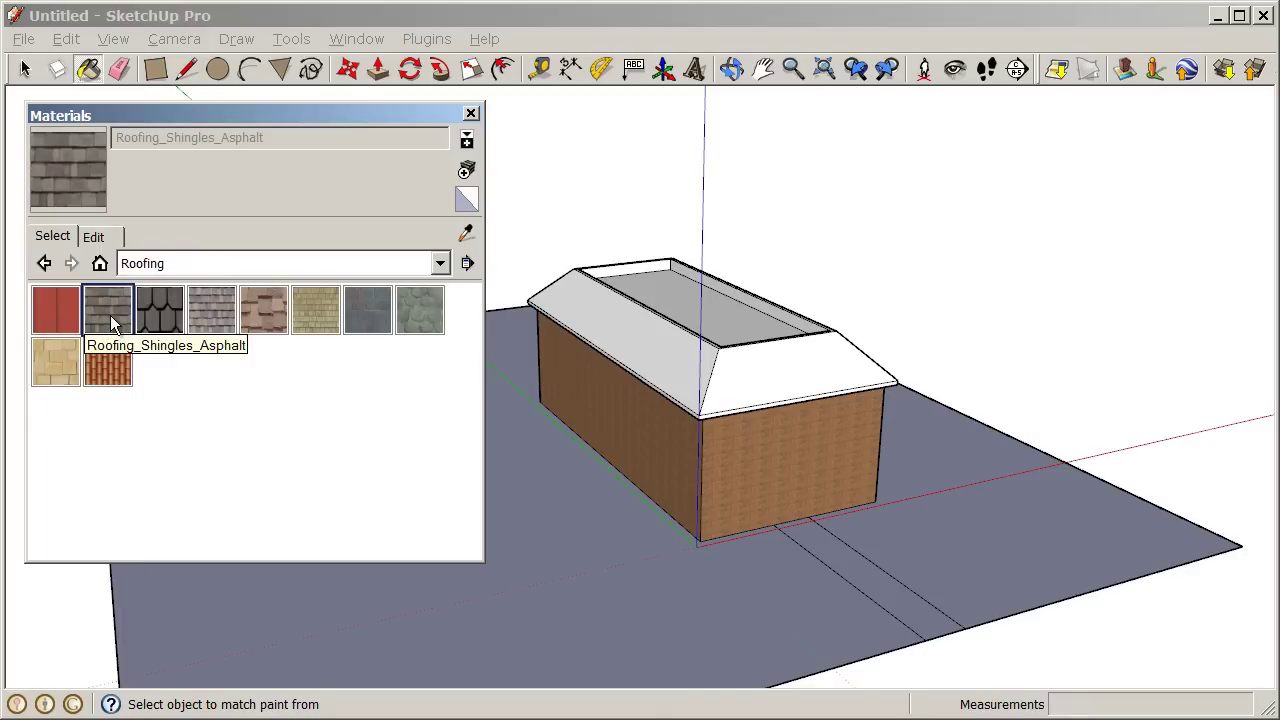
scroll(620, 390, "up", 4)
Step: Paint the roof slopes and both hip ends with the asphalt shingles
left_click(689, 370)
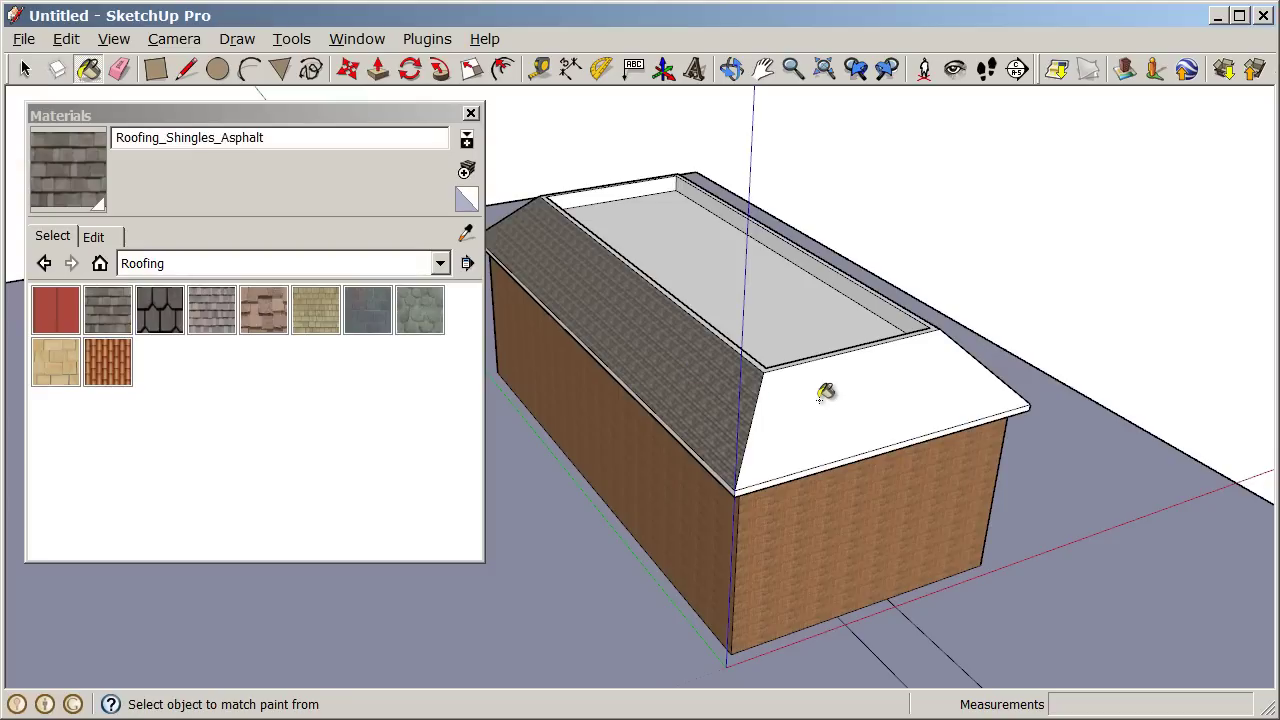
left_click(883, 431)
mouse_move(1008, 468)
middle_mouse_down()
mouse_move(380, 471)
mouse_move(731, 406)
mouse_move(671, 471)
middle_mouse_up()
left_click(731, 406)
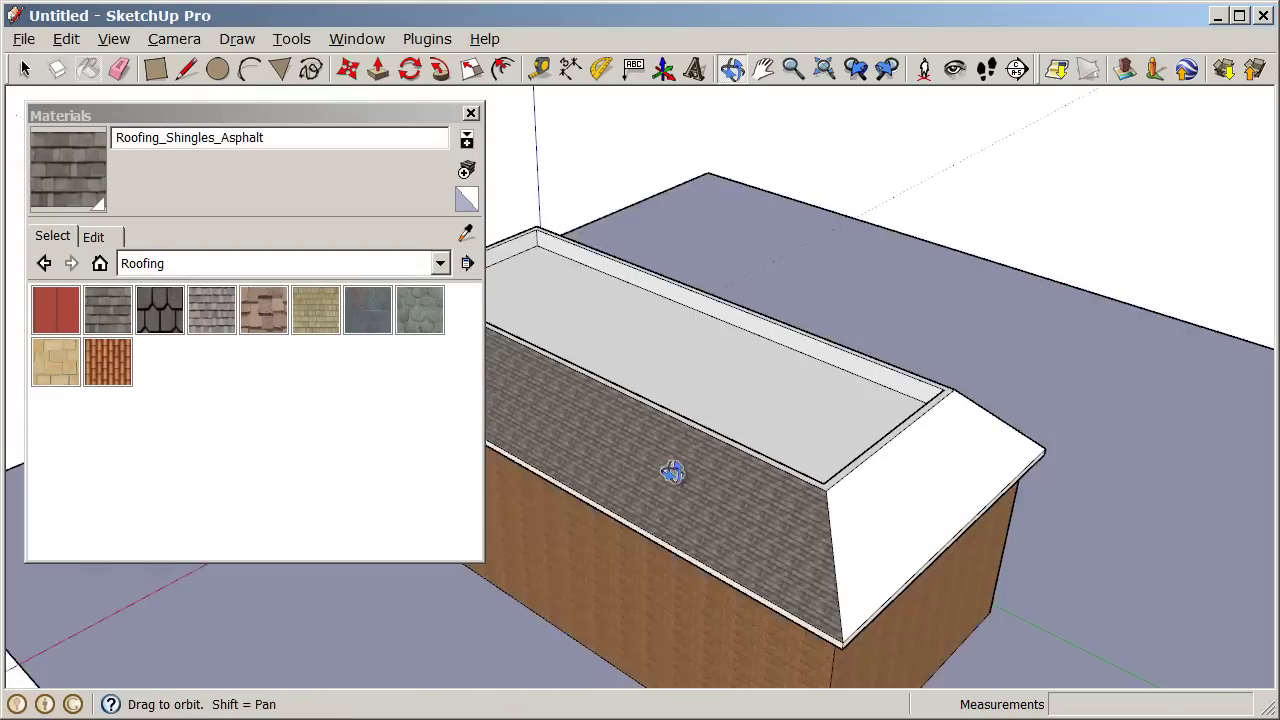
left_click(920, 491)
mouse_move(920, 491)
middle_mouse_down()
mouse_move(840, 591)
mouse_move(833, 306)
middle_mouse_up()
scroll(833, 306, "down", 5)
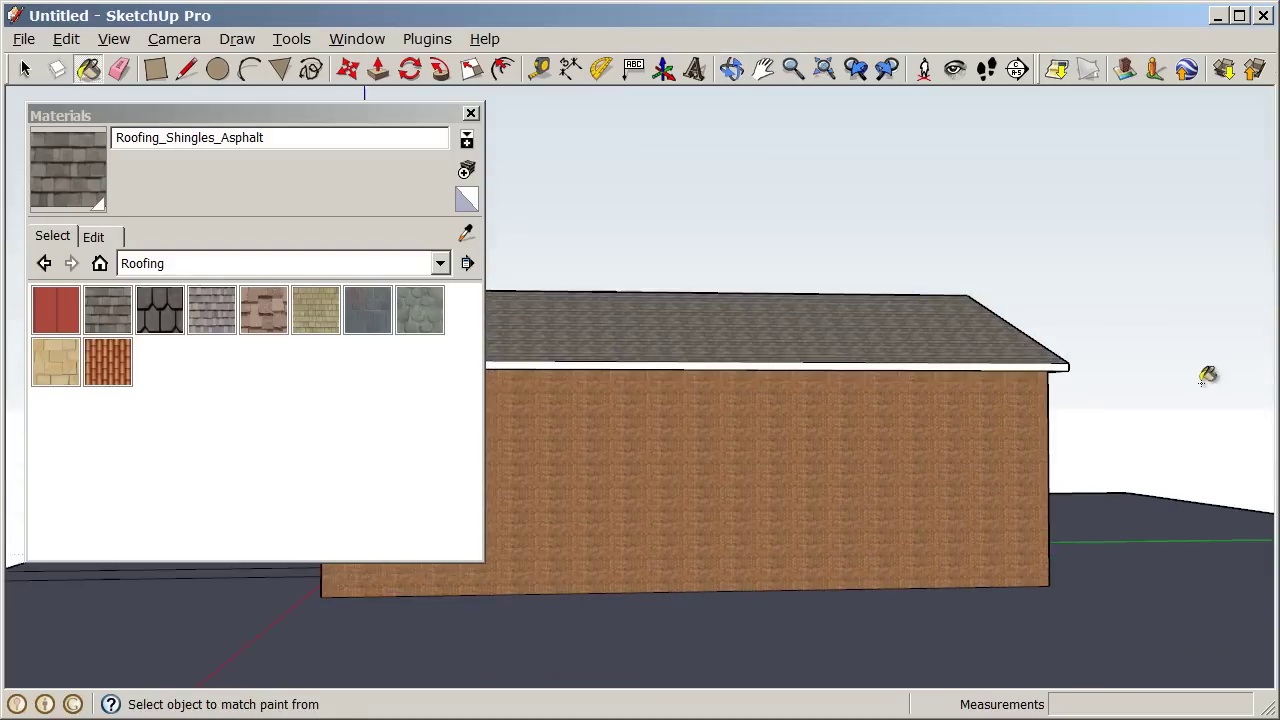
mouse_move(1206, 371)
middle_mouse_down()
mouse_move(1023, 494)
mouse_move(1005, 470)
middle_mouse_up()
Step: Paint the ground plane with Vegetation_Grass1 from the Vegetation collection, skipping the walkway
middle_click_drag(877, 555, 932, 480)
left_click(373, 272)
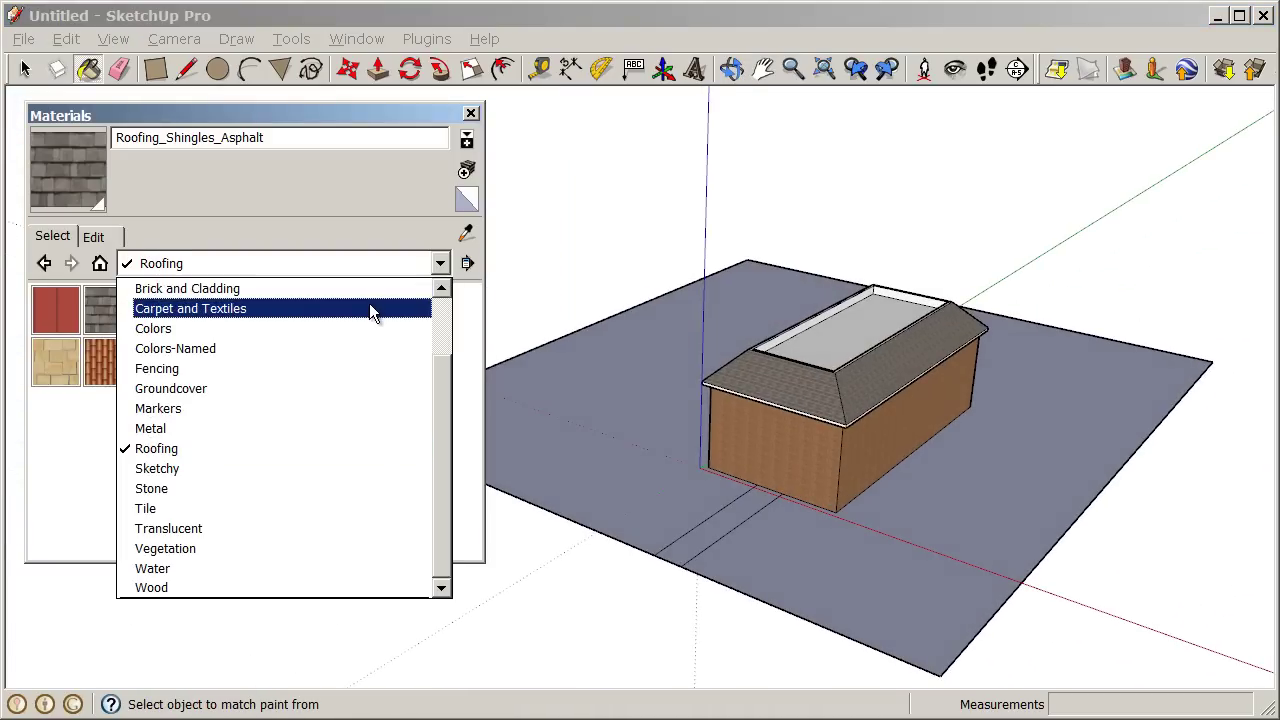
left_click_drag(436, 381, 438, 418)
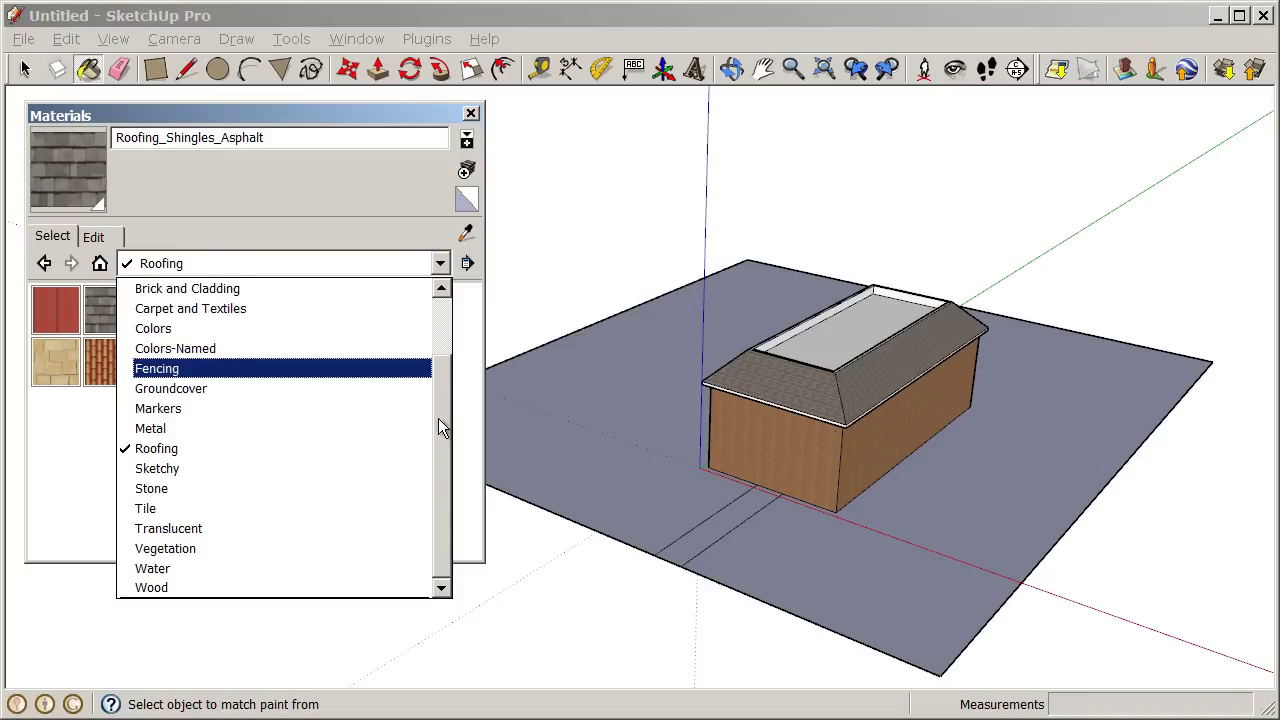
left_click(299, 549)
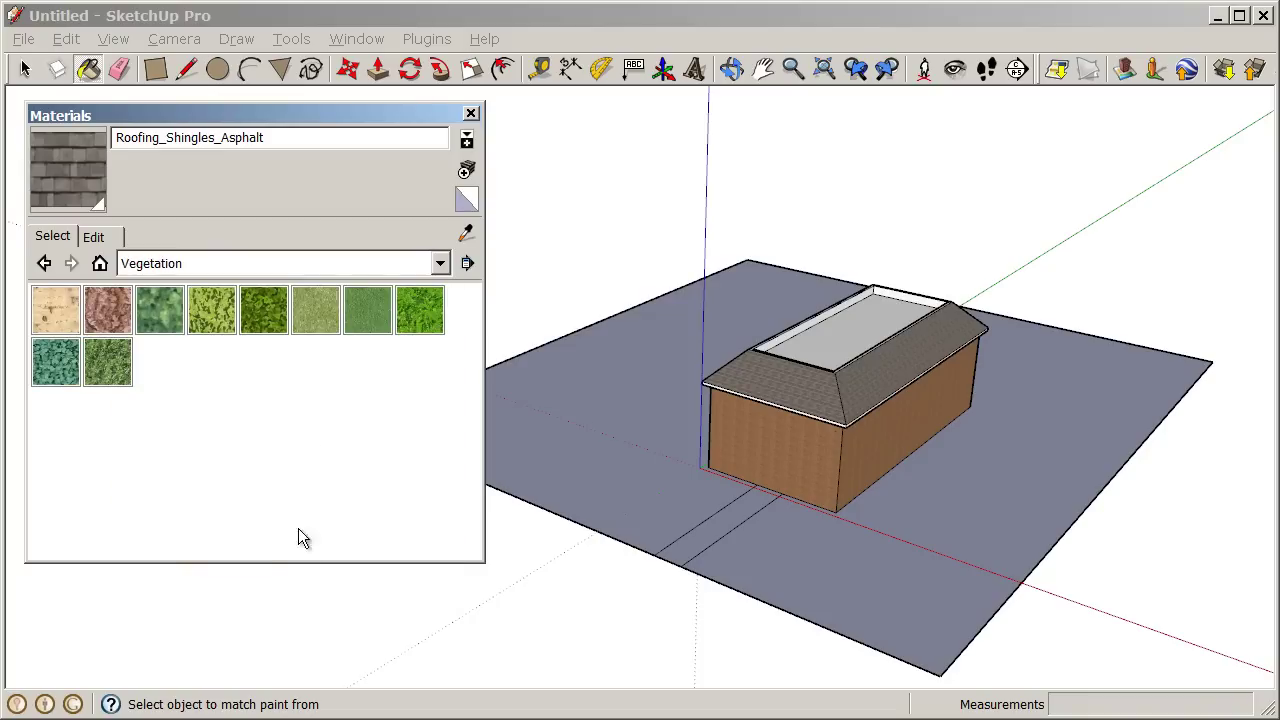
left_click(310, 308)
left_click(630, 430)
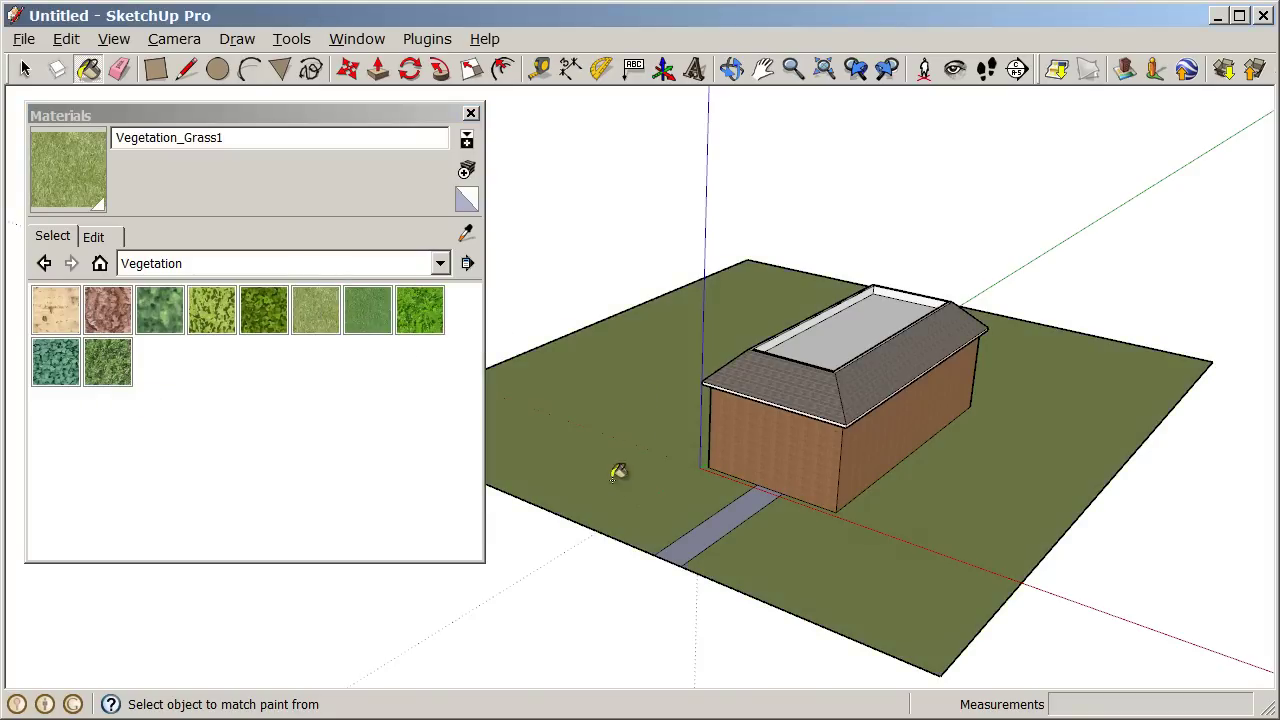
middle_click_drag(617, 474, 808, 551)
scroll(711, 451, "up", 5)
middle_click_drag(700, 478, 877, 426)
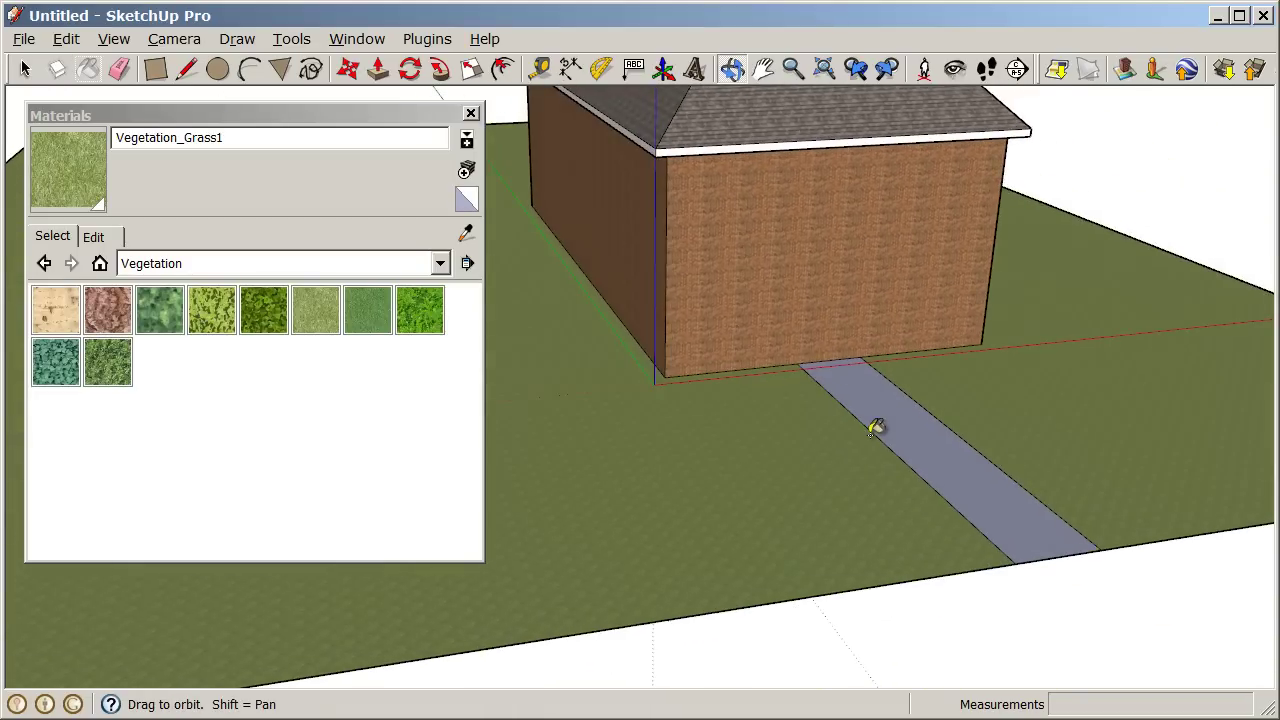
left_click(354, 263)
Step: Paint the walkway strip with Concrete_Aggregate_Smoke from Asphalt and Concrete
scroll(343, 387, "up", 1)
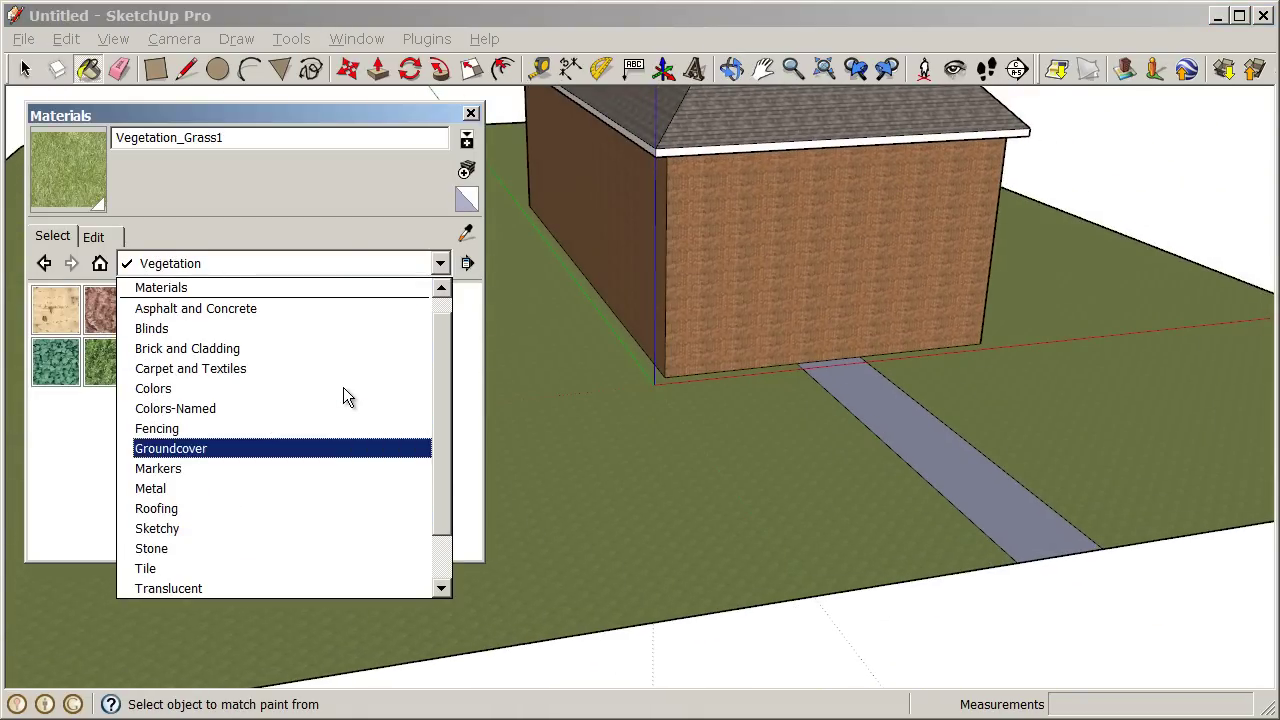
left_click(348, 314)
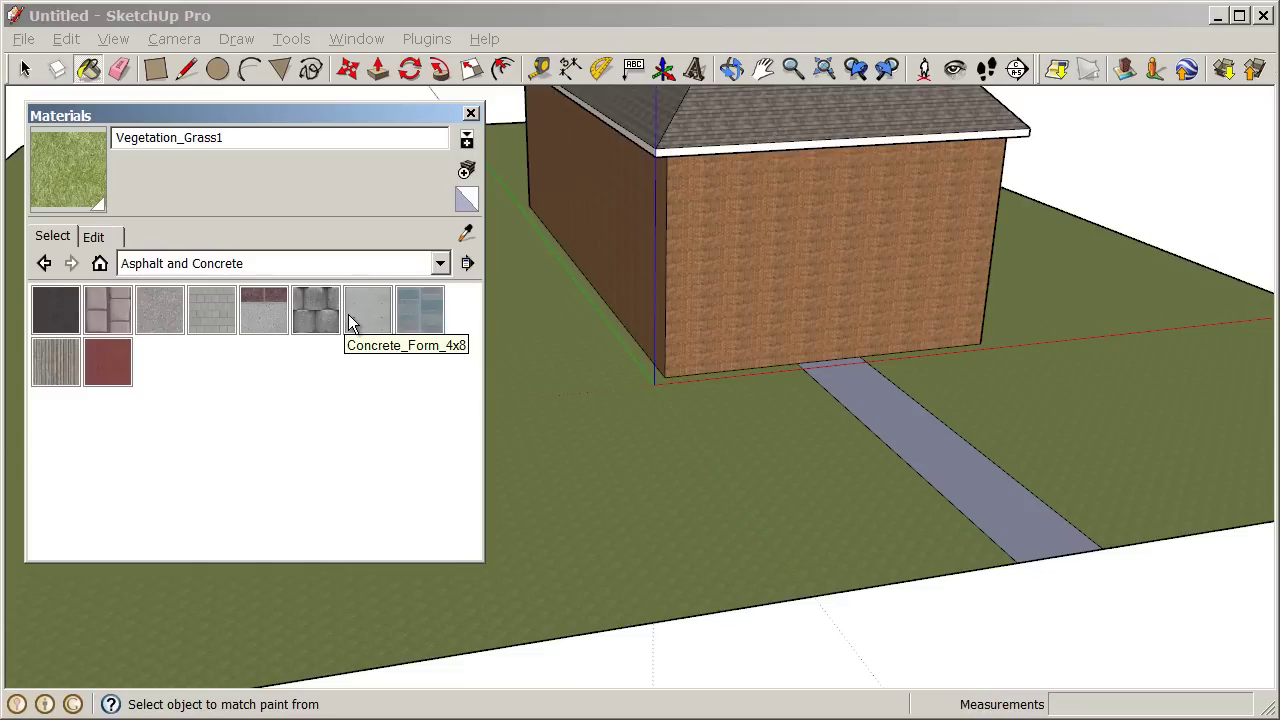
left_click(172, 317)
left_click(947, 463)
mouse_move(946, 460)
middle_mouse_down()
mouse_move(909, 480)
mouse_move(854, 471)
mouse_move(962, 545)
mouse_move(780, 423)
mouse_move(703, 431)
mouse_move(686, 391)
mouse_move(706, 377)
mouse_move(630, 513)
middle_mouse_up()
Step: Fill the recessed flat roof top with Groundcover_Gravel_1inch from the Groundcover collection
scroll(778, 440, "down", 5)
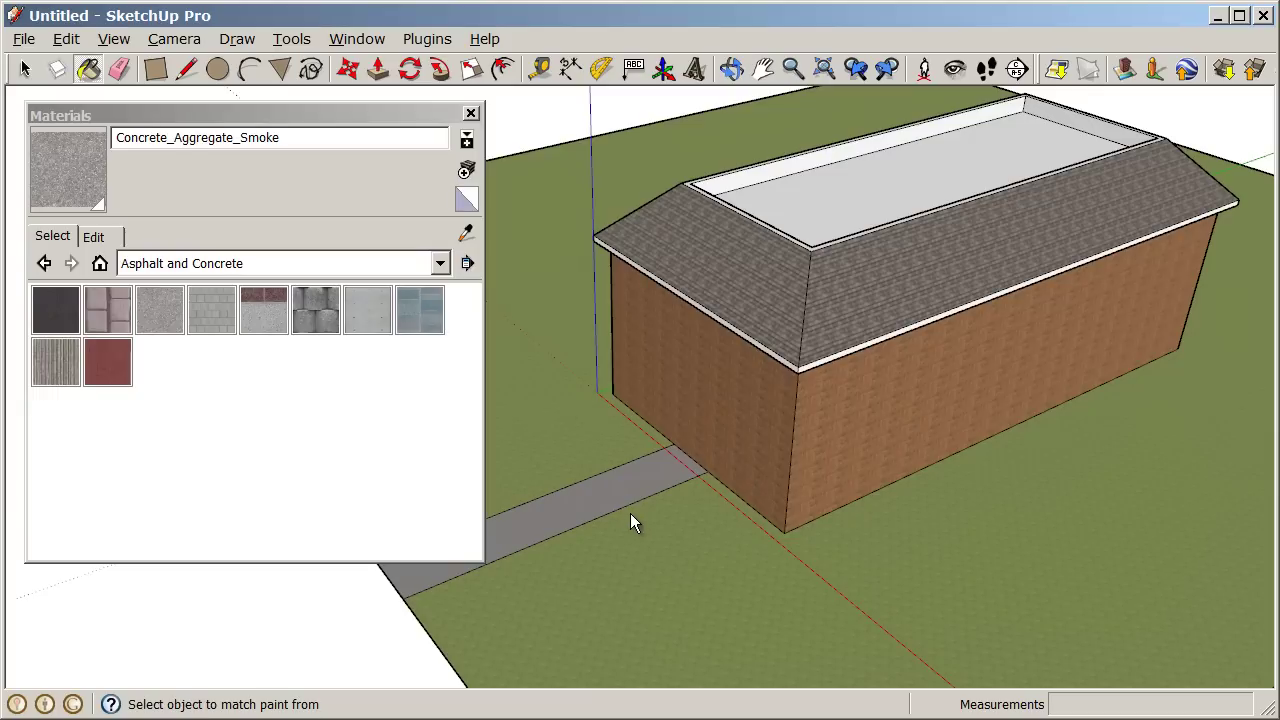
left_click(383, 262)
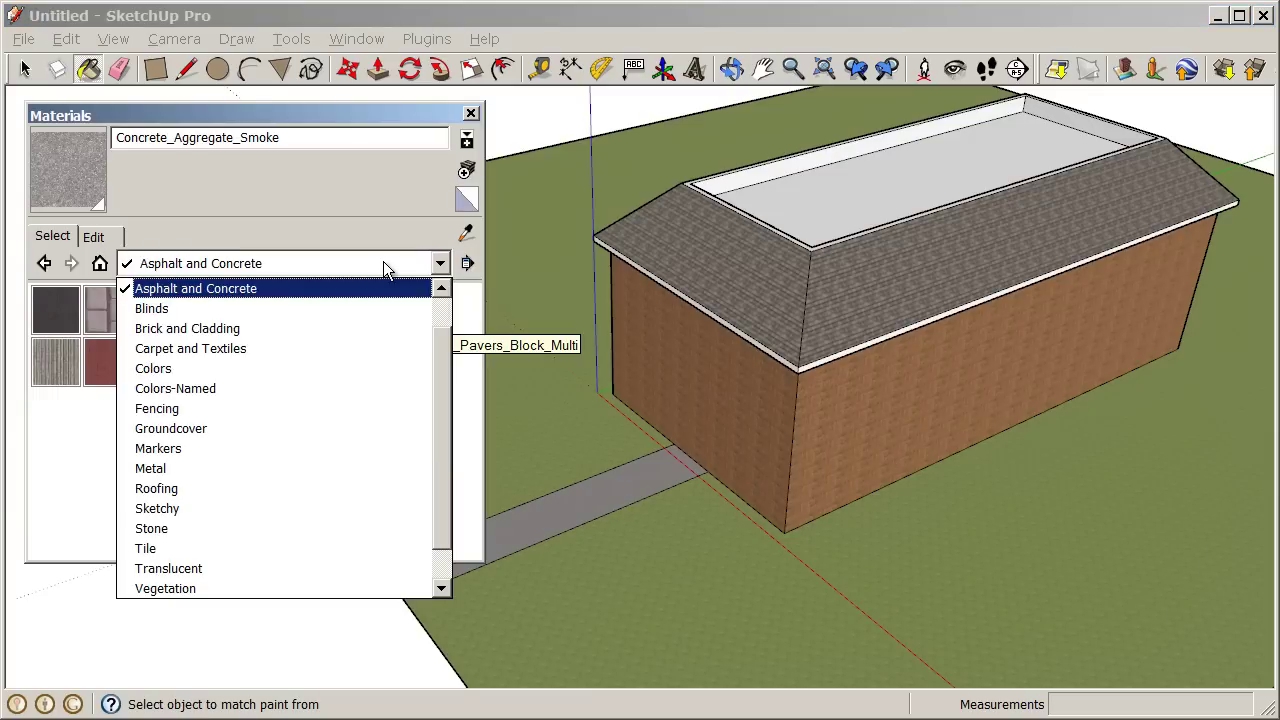
left_click(397, 430)
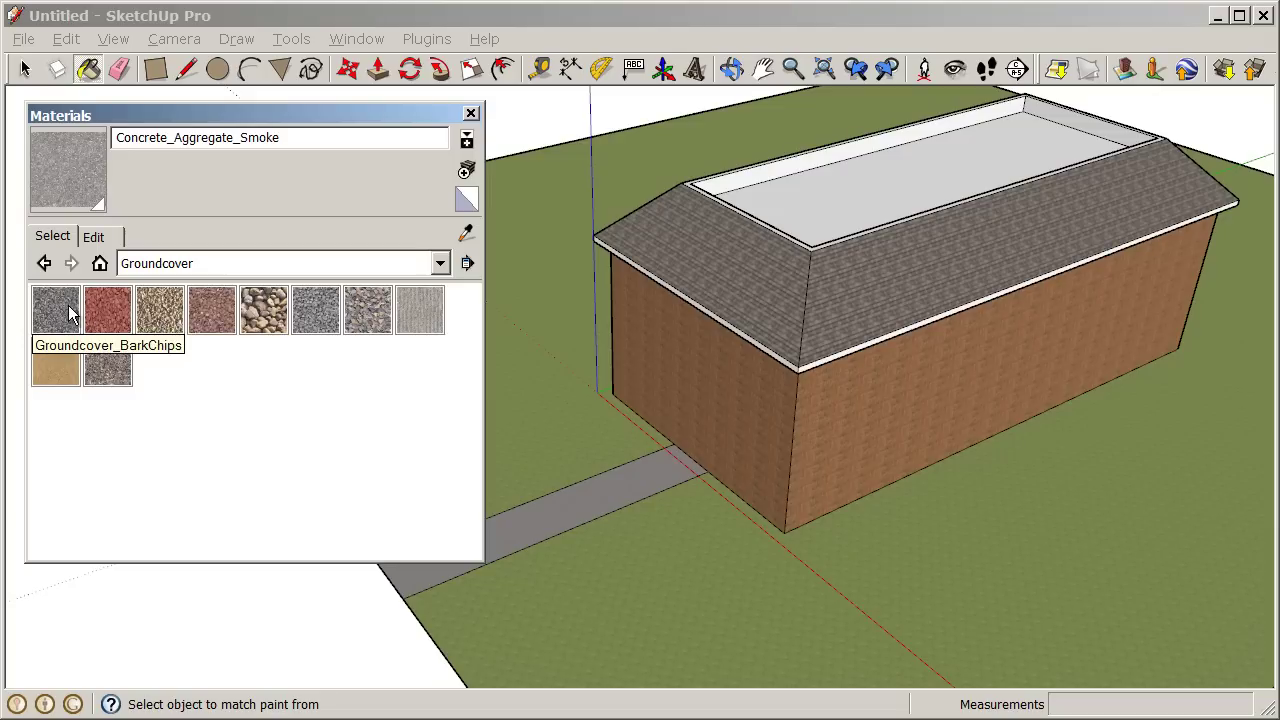
left_click(170, 318)
mouse_move(795, 322)
middle_mouse_down()
mouse_move(811, 317)
mouse_move(851, 221)
middle_mouse_up()
left_click(852, 222)
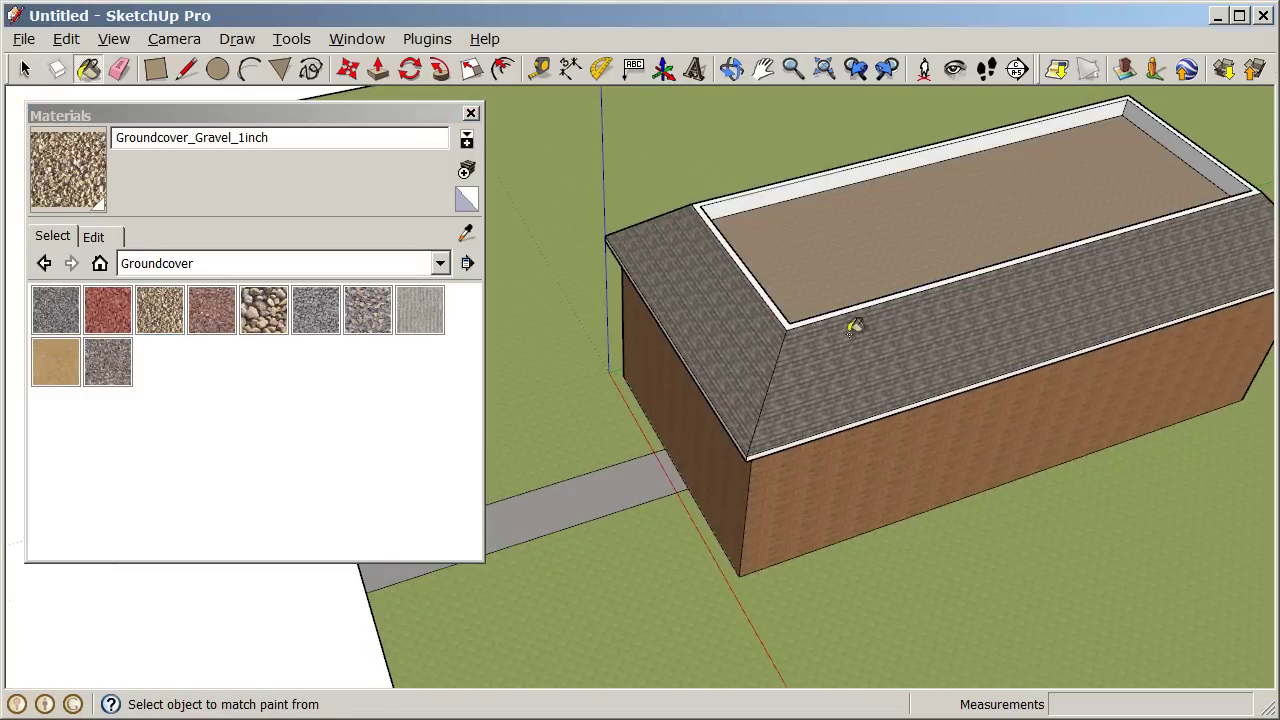
scroll(855, 326, "up", 5)
middle_click_drag(700, 437, 895, 354)
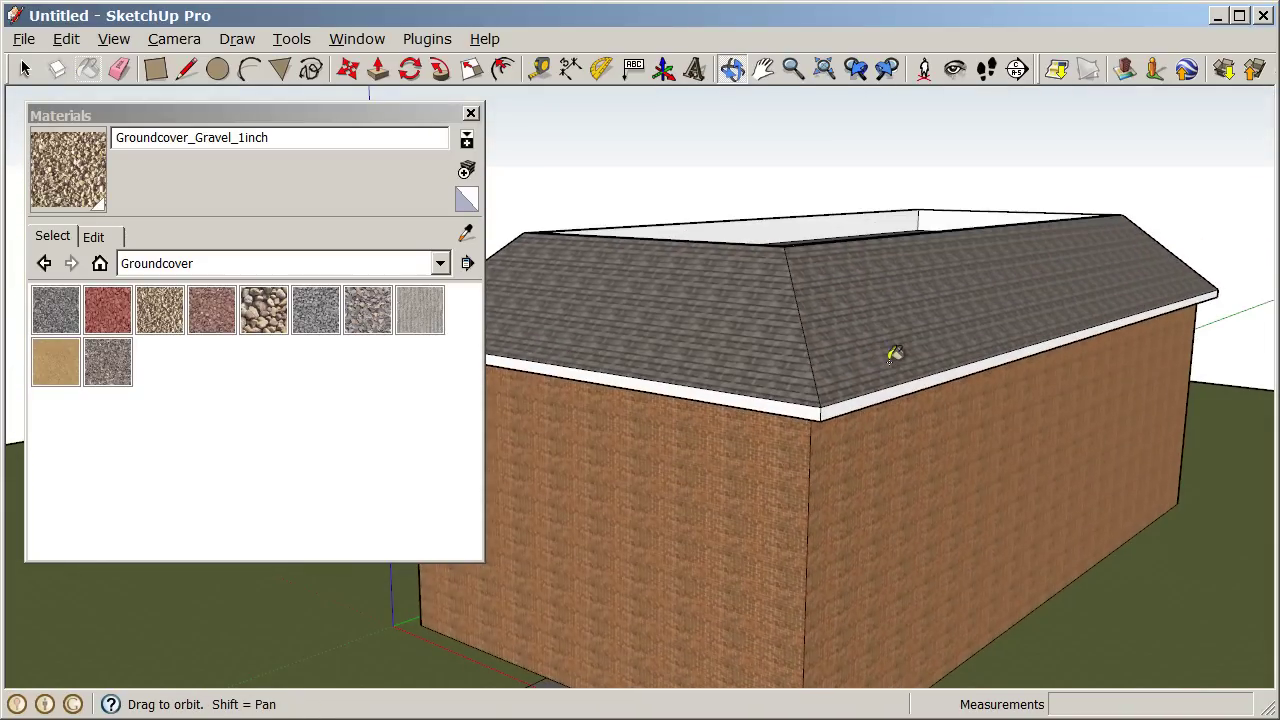
middle_click_drag(760, 345, 805, 453)
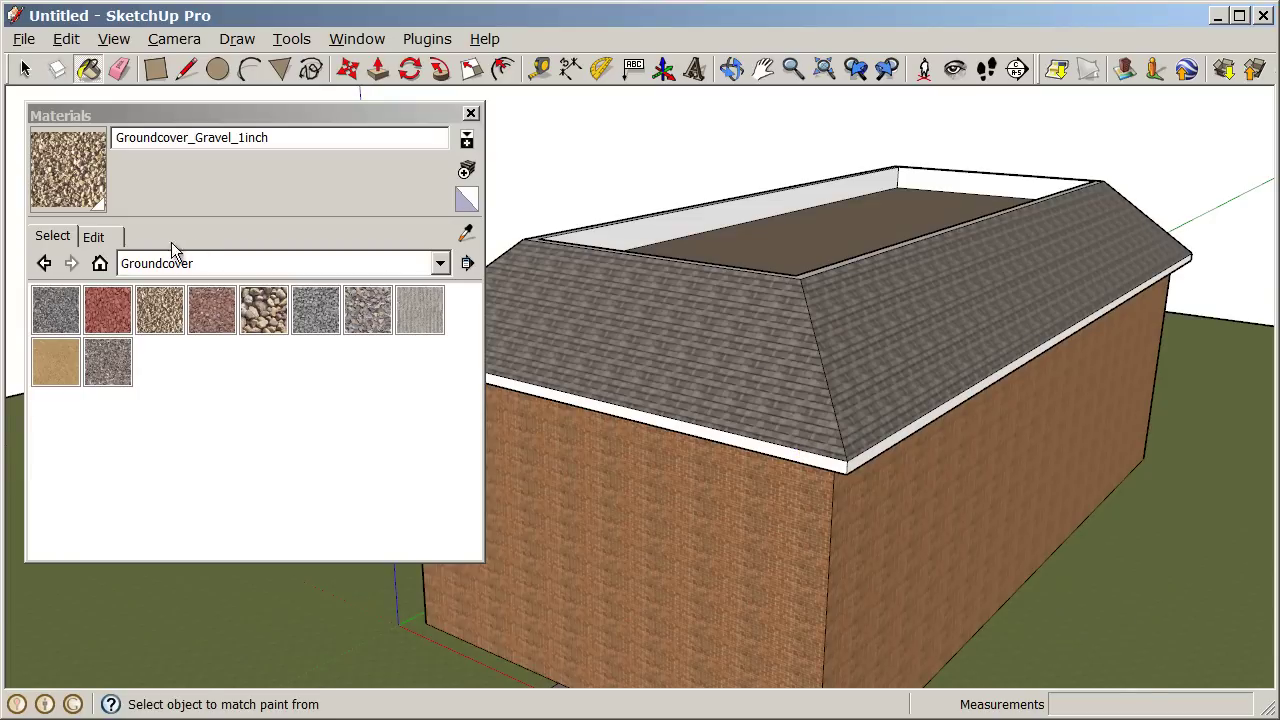
Step: Switch the materials to the Colors category and choose dark red Color_B16
left_click(147, 272)
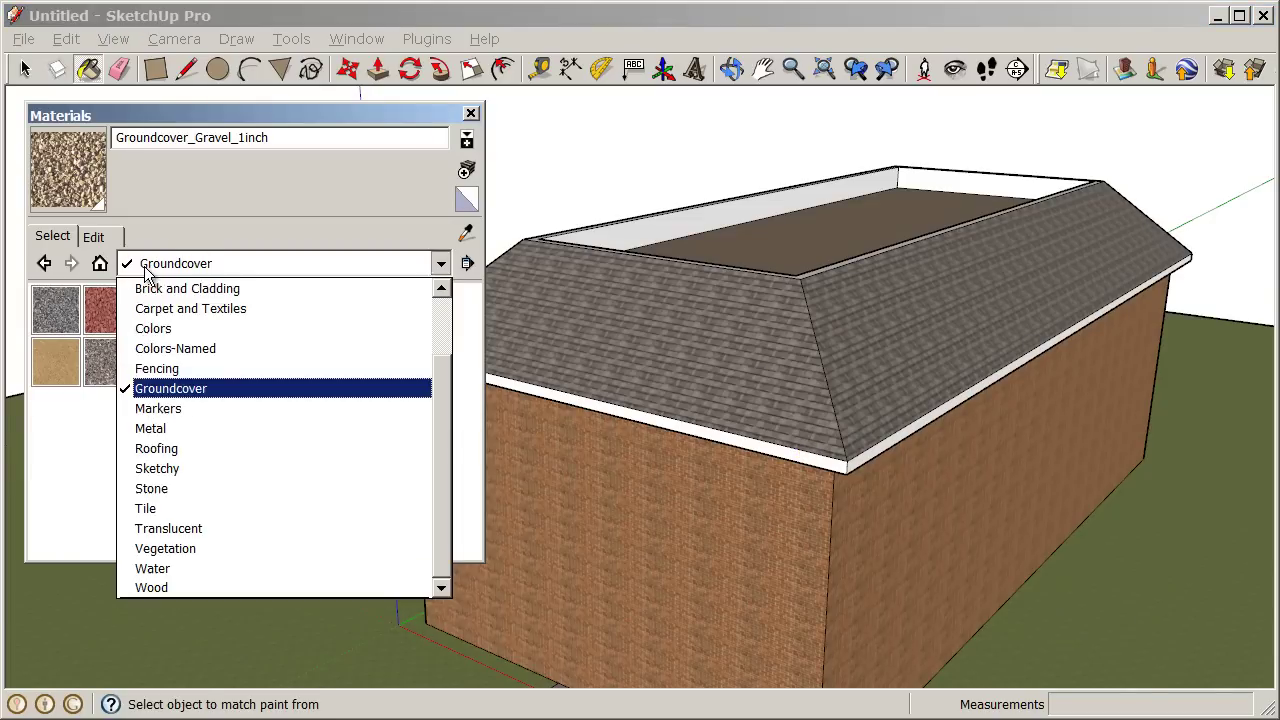
left_click(183, 329)
scroll(474, 325, "down", 1)
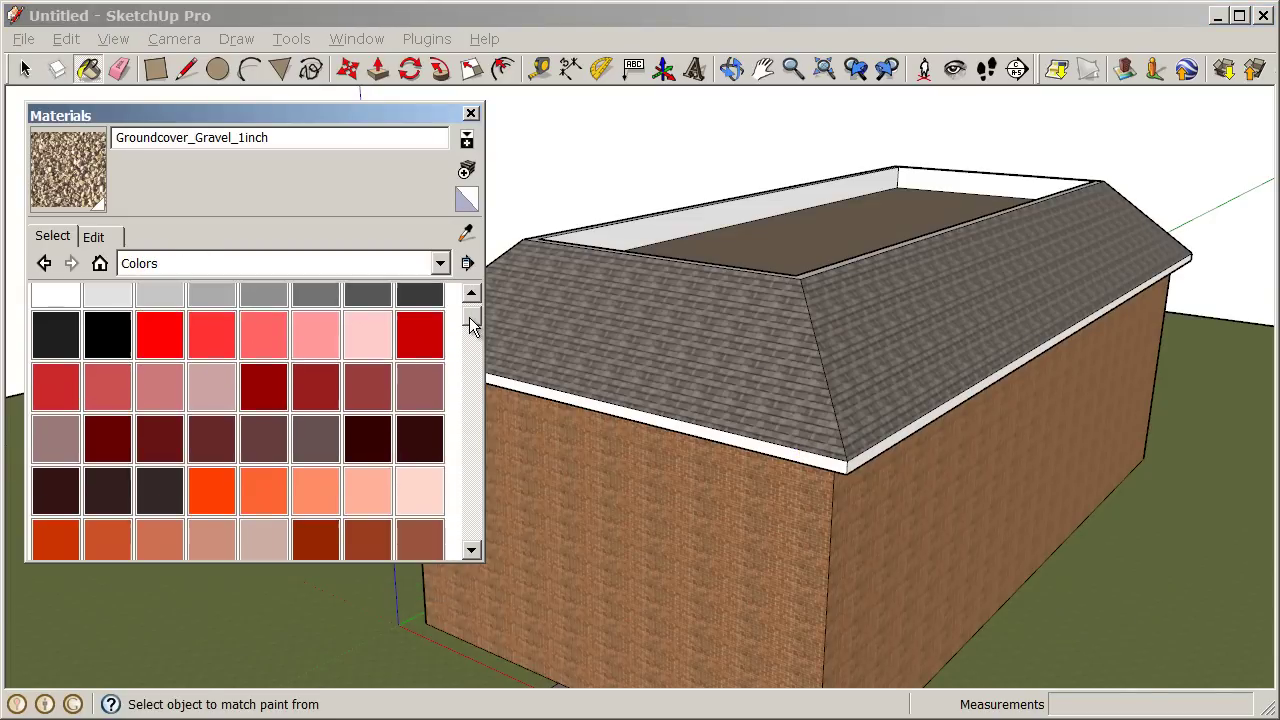
mouse_move(474, 325)
left_mouse_down()
mouse_move(470, 355)
mouse_move(471, 343)
left_mouse_up()
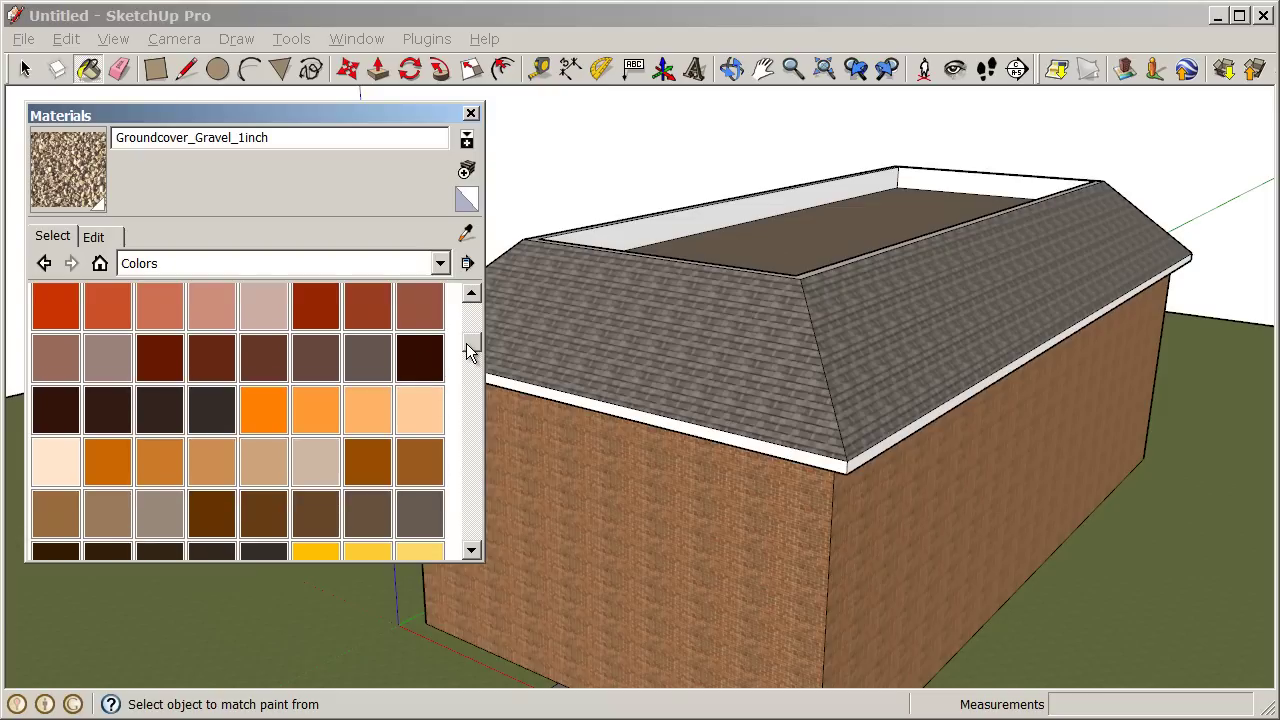
left_click(171, 362)
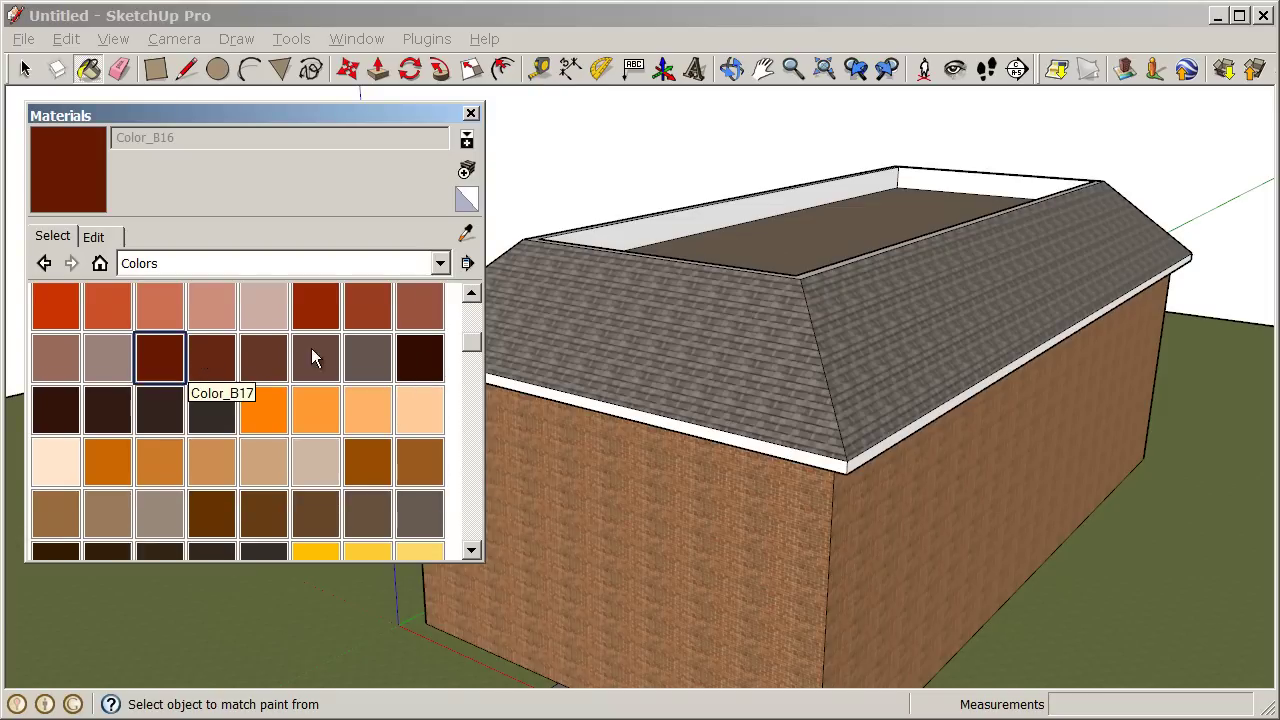
Step: Paint the white roof fascia and eave trim with Color_B16
mouse_move(705, 436)
middle_mouse_down()
mouse_move(840, 431)
mouse_move(845, 392)
mouse_move(674, 486)
mouse_move(794, 509)
mouse_move(851, 461)
mouse_move(849, 380)
mouse_move(788, 402)
middle_mouse_up()
scroll(845, 392, "down", 3)
key("alt")
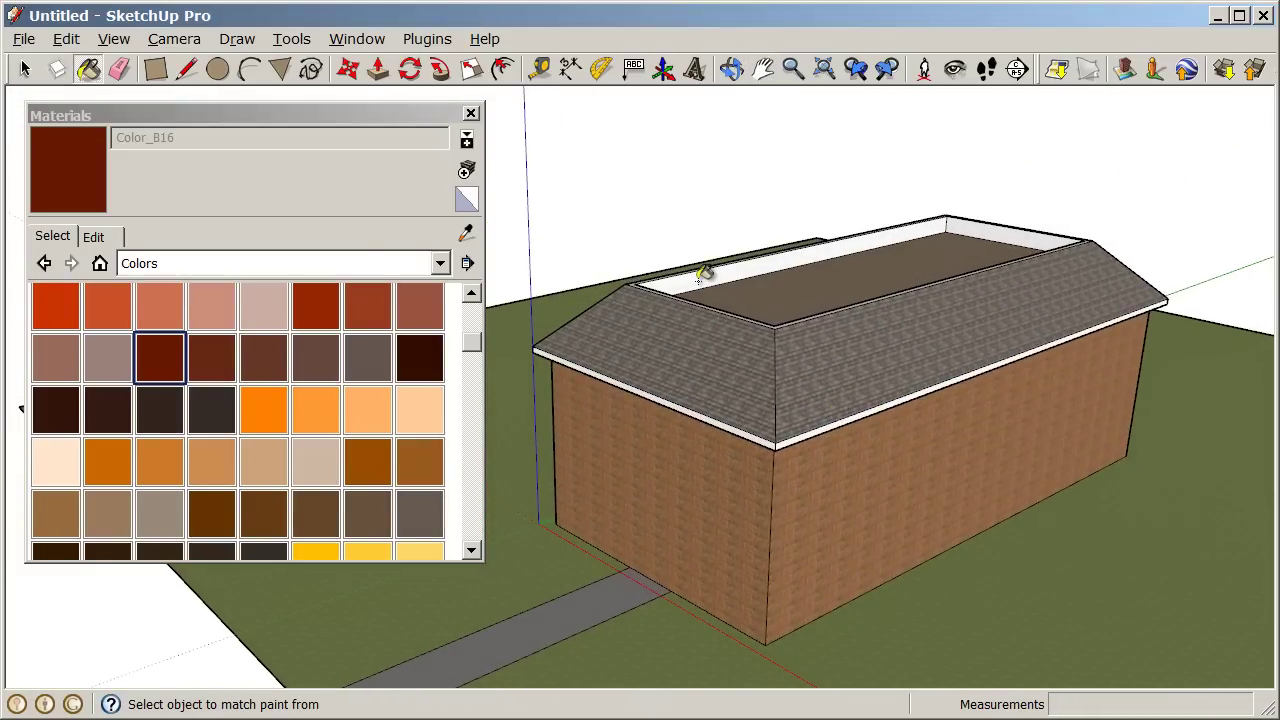
mouse_move(700, 345)
middle_mouse_down()
mouse_move(702, 370)
mouse_move(670, 398)
mouse_move(651, 380)
mouse_move(690, 272)
middle_mouse_up()
scroll(680, 292, "up", 3)
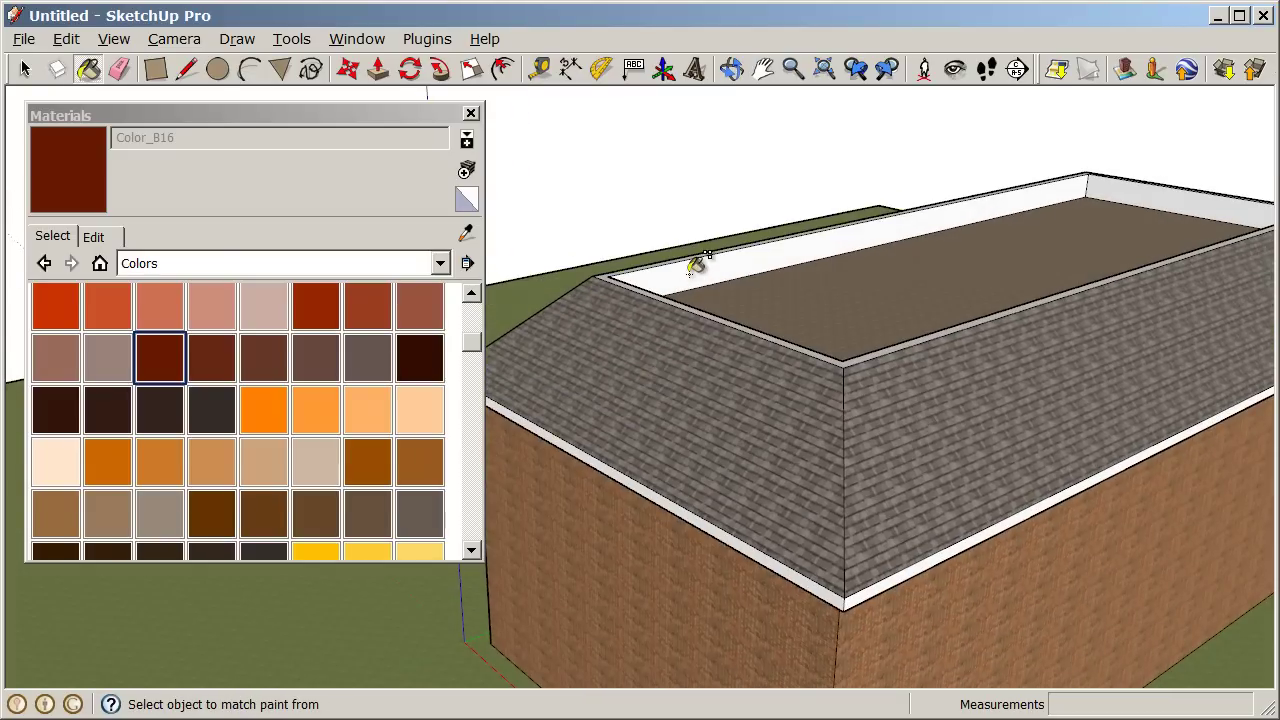
left_click(691, 268)
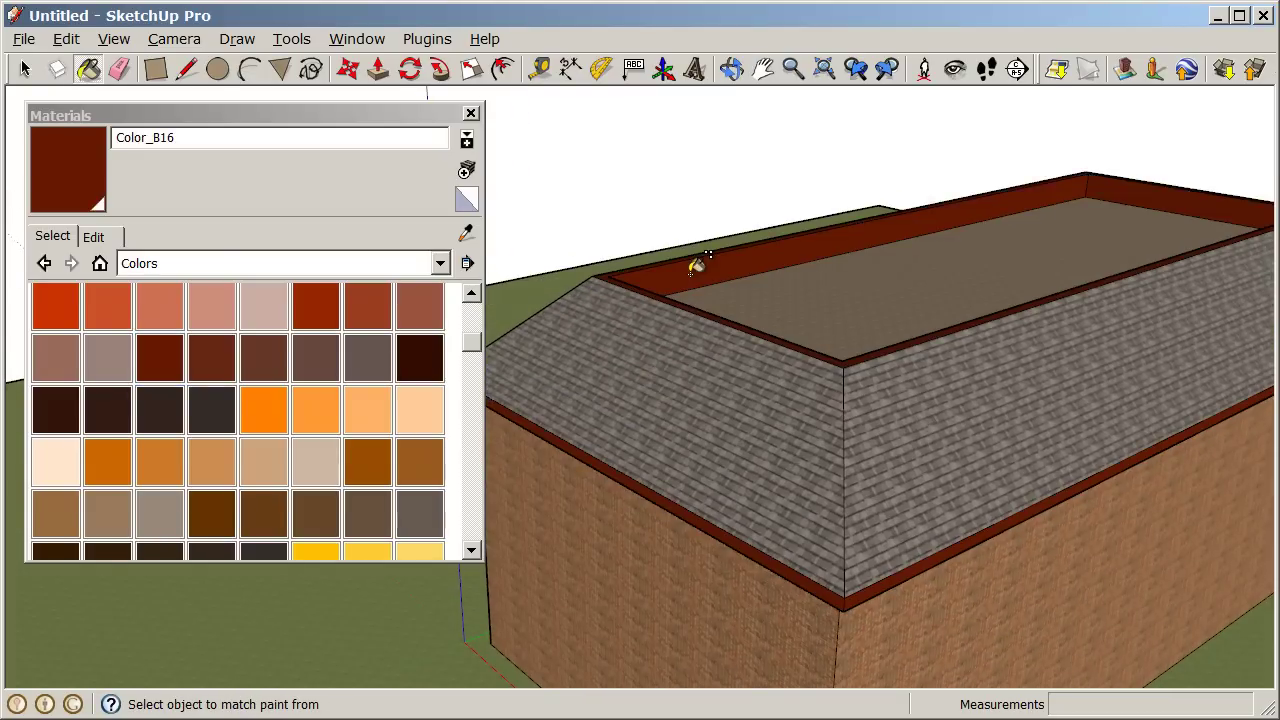
mouse_move(697, 263)
middle_mouse_down()
mouse_move(634, 500)
mouse_move(966, 480)
mouse_move(1106, 449)
mouse_move(1065, 363)
mouse_move(680, 374)
mouse_move(571, 586)
mouse_move(534, 560)
mouse_move(837, 510)
mouse_move(808, 471)
middle_mouse_up()
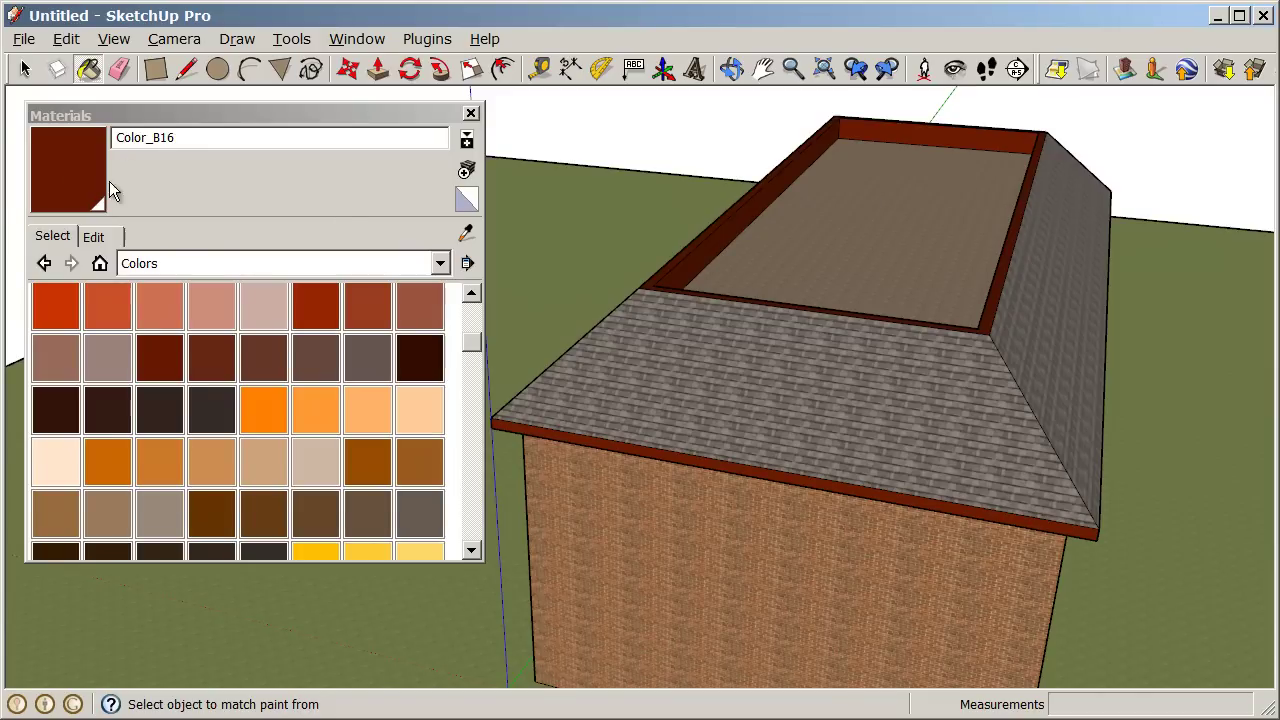
mouse_move(655, 527)
middle_mouse_down()
mouse_move(766, 500)
mouse_move(966, 494)
mouse_move(931, 437)
mouse_move(895, 320)
mouse_move(611, 351)
mouse_move(850, 400)
mouse_move(786, 415)
mouse_move(857, 460)
mouse_move(657, 386)
middle_mouse_up()
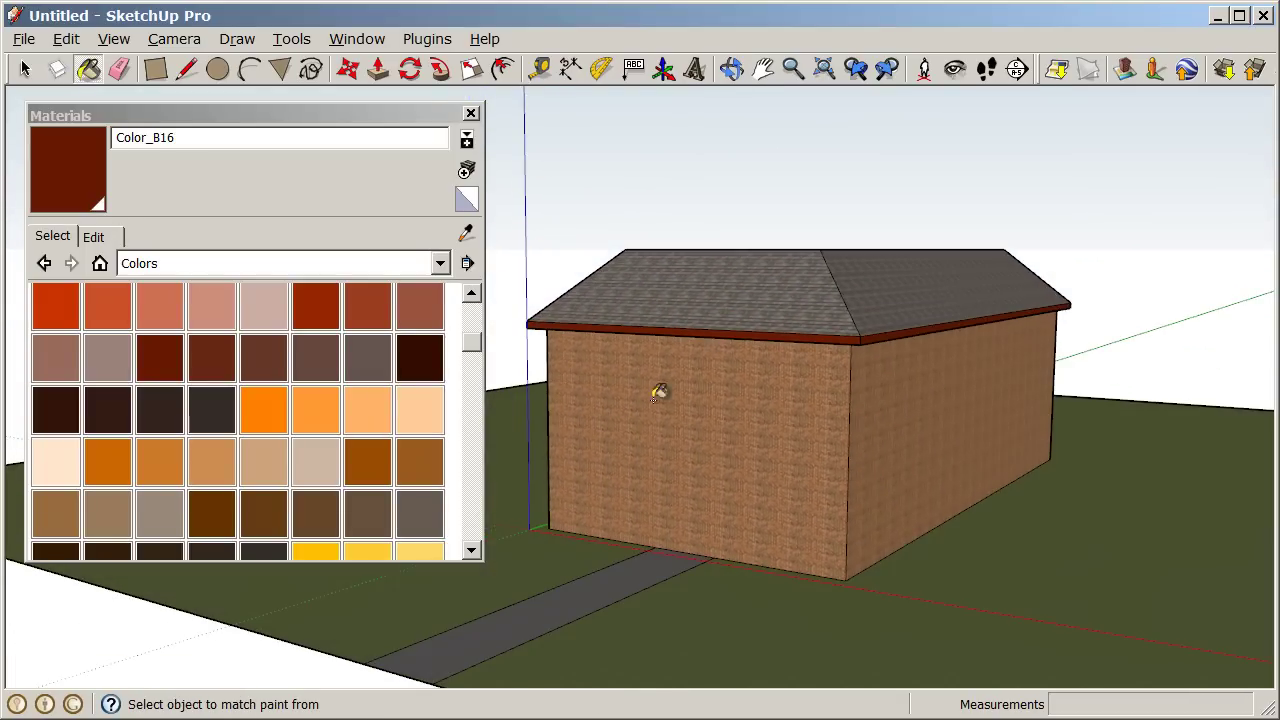
Step: Close the Materials window and orbit out to view the whole house on its grass lot
left_click(471, 113)
middle_click_drag(731, 206, 470, 250)
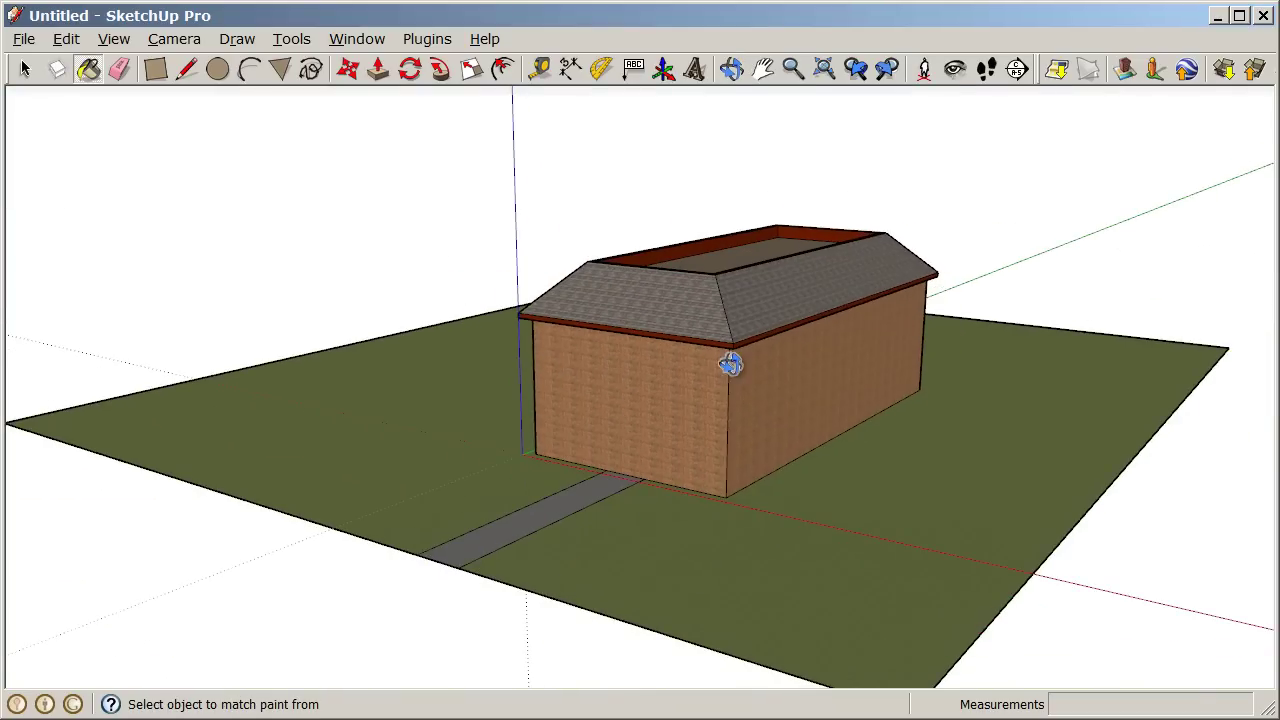
mouse_move(743, 551)
middle_mouse_down()
mouse_move(691, 520)
mouse_move(1089, 503)
mouse_move(854, 489)
mouse_move(694, 529)
middle_mouse_up()
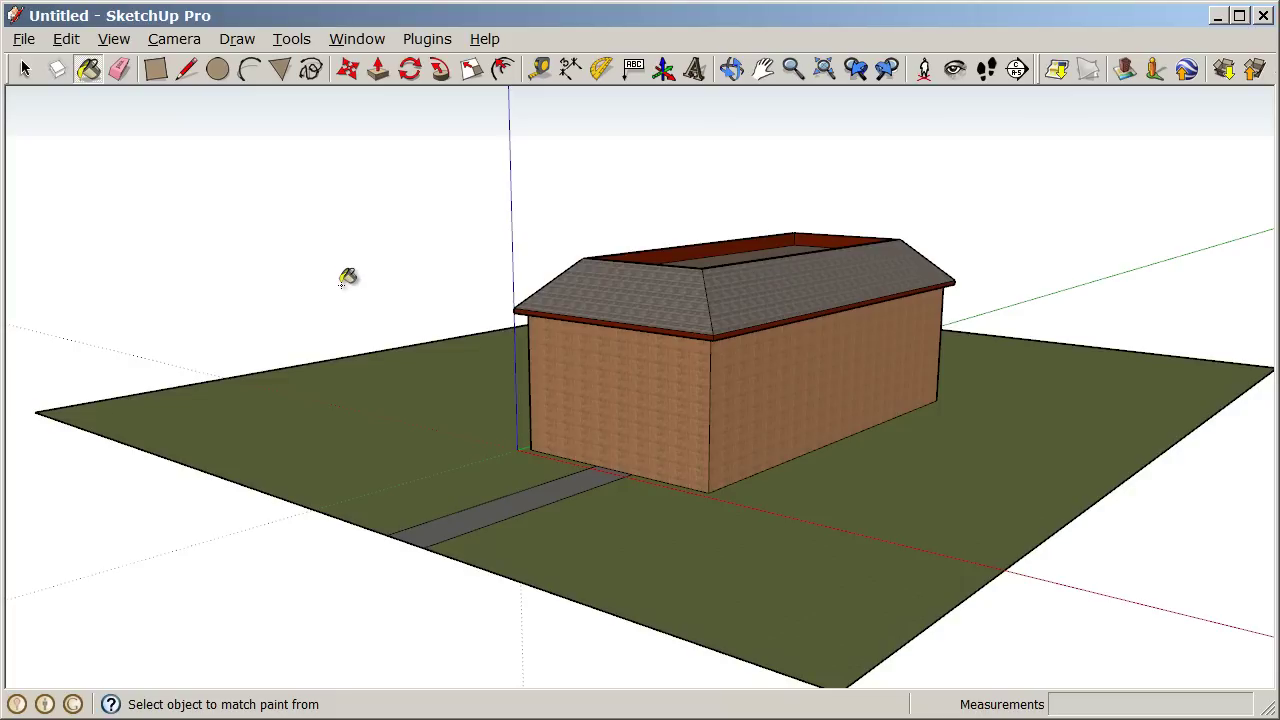
middle_click_drag(710, 352, 569, 323)
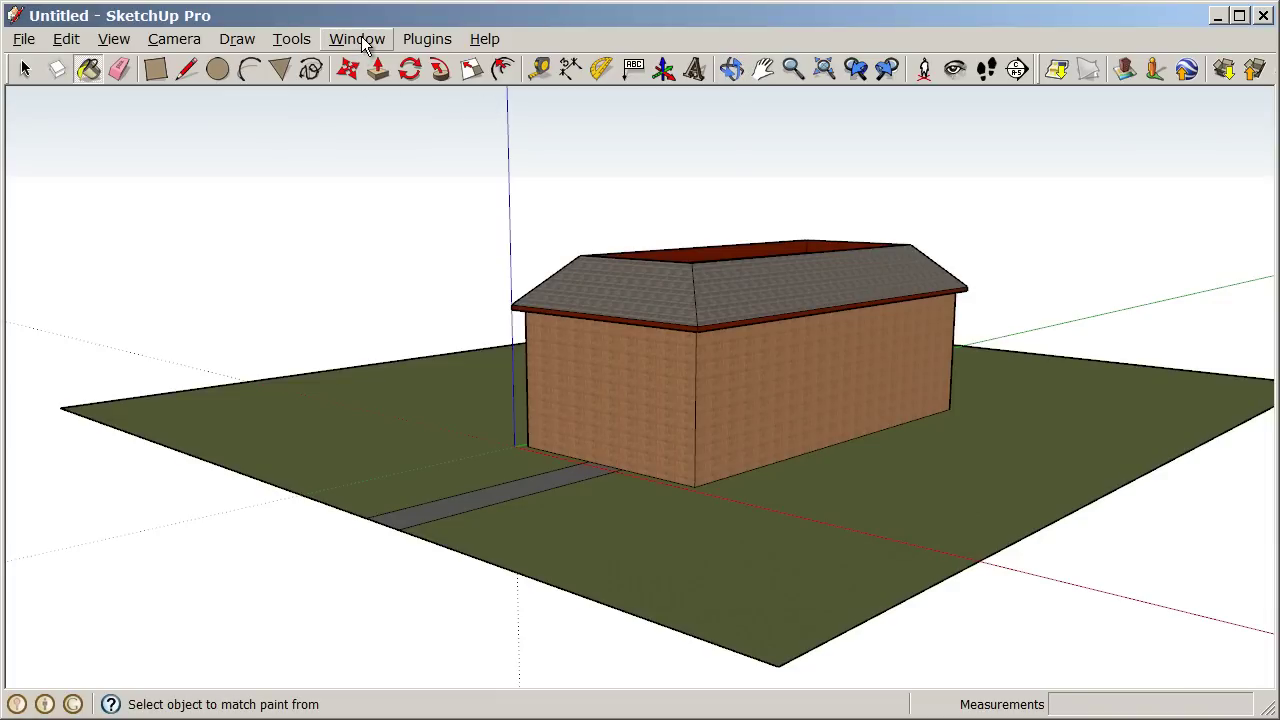
Step: Open the Components browser, search 'EDU Tutorials' and open that collection
left_click(362, 42)
left_click(410, 136)
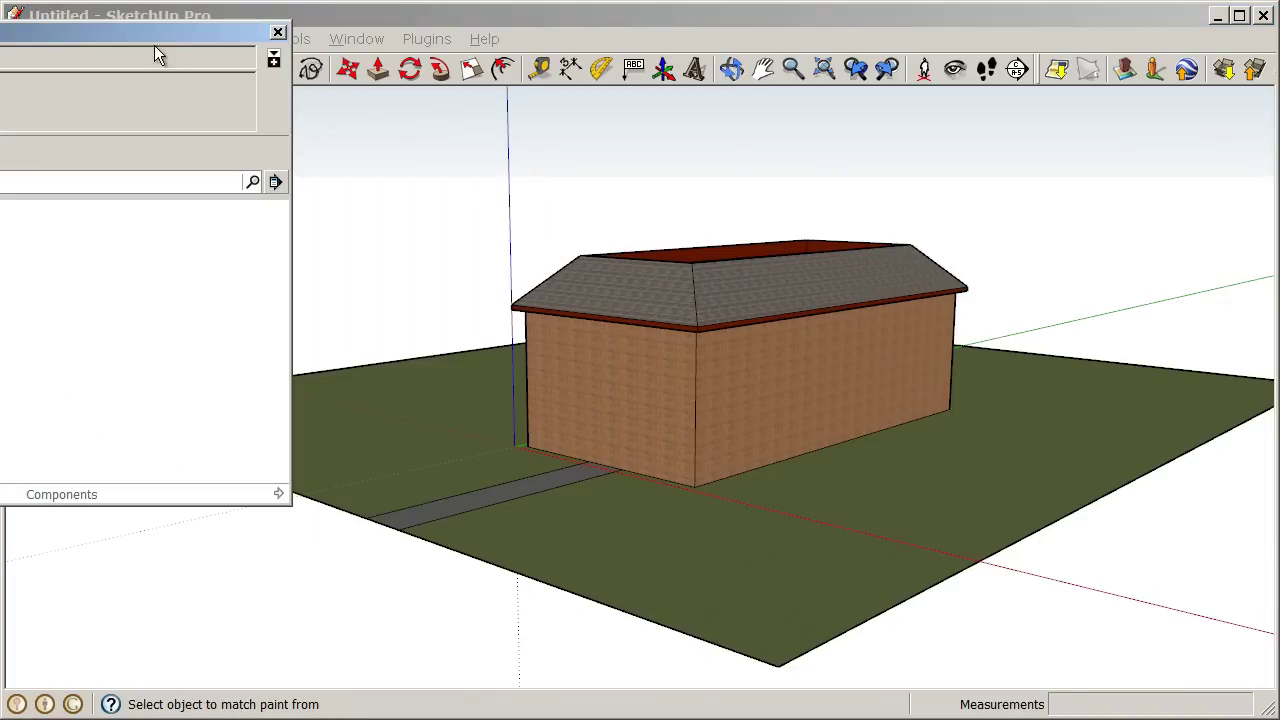
left_click_drag(155, 46, 329, 116)
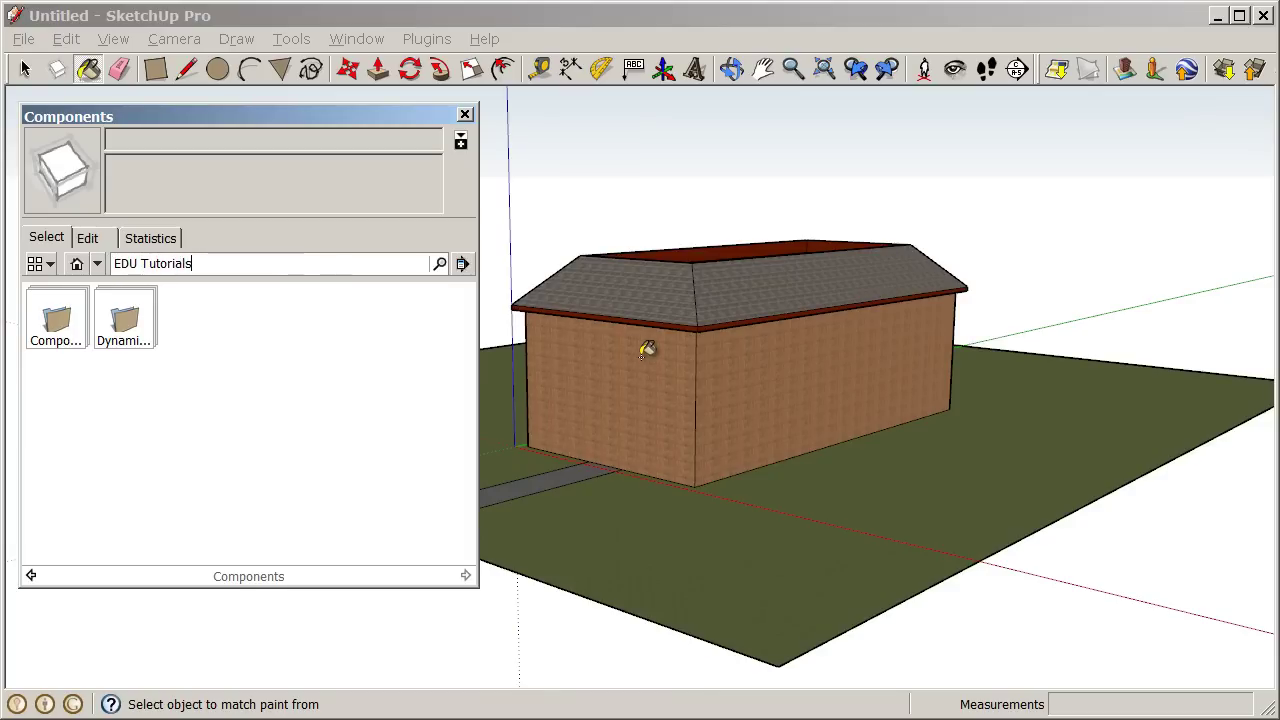
key("Return")
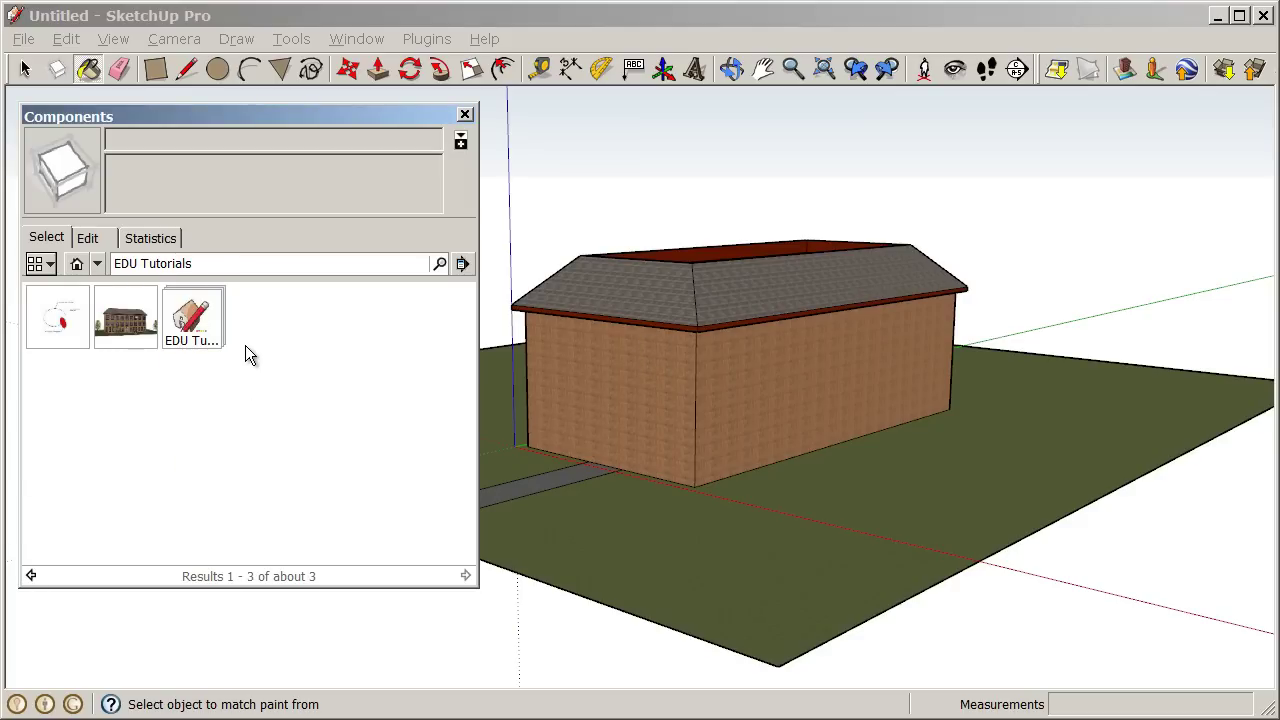
left_click(199, 325)
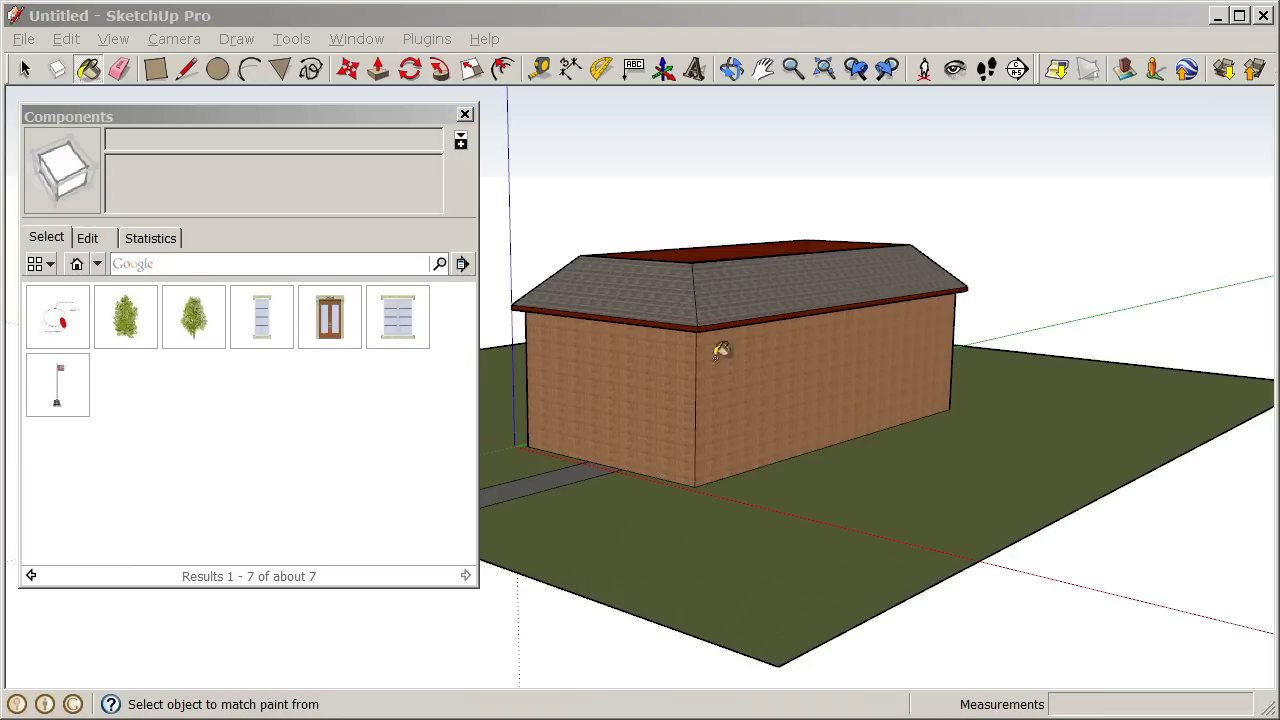
Step: Place the EDU Door at the front wall's bottom midpoint where the walkway meets it
middle_click_drag(720, 350, 877, 451)
scroll(620, 392, "up", 5)
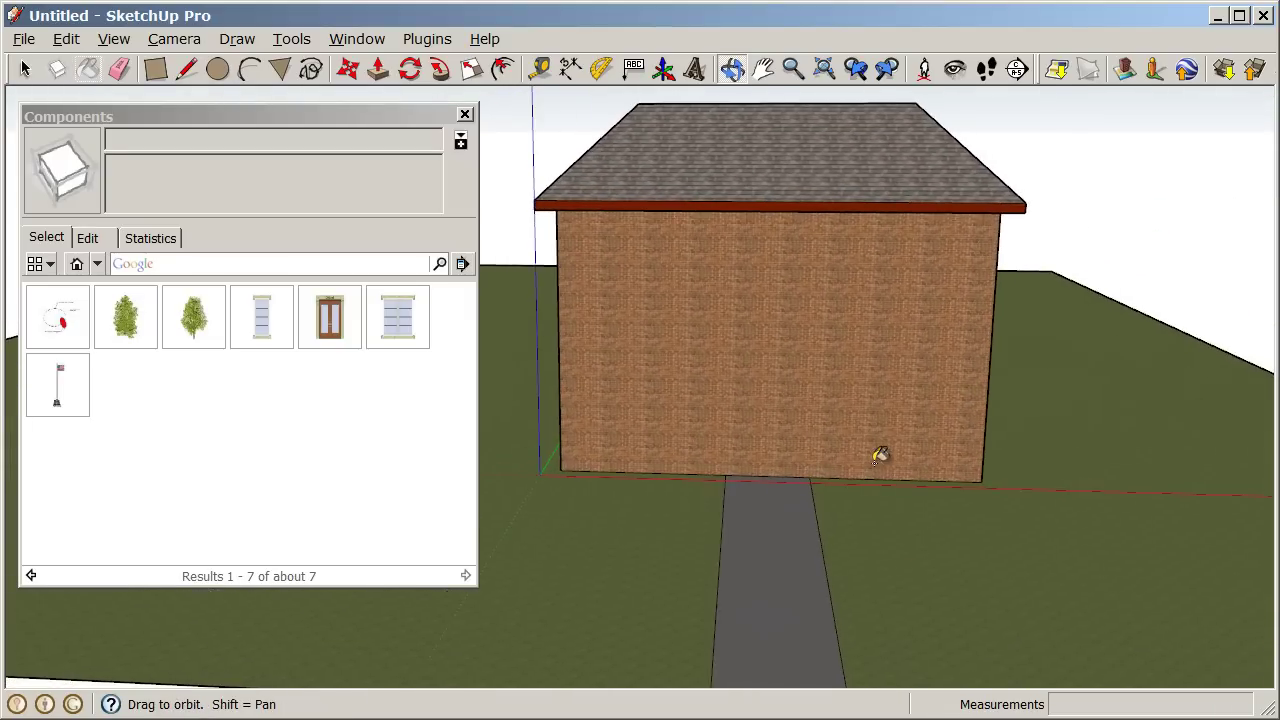
scroll(805, 451, "up", 3)
scroll(805, 451, "up", 5)
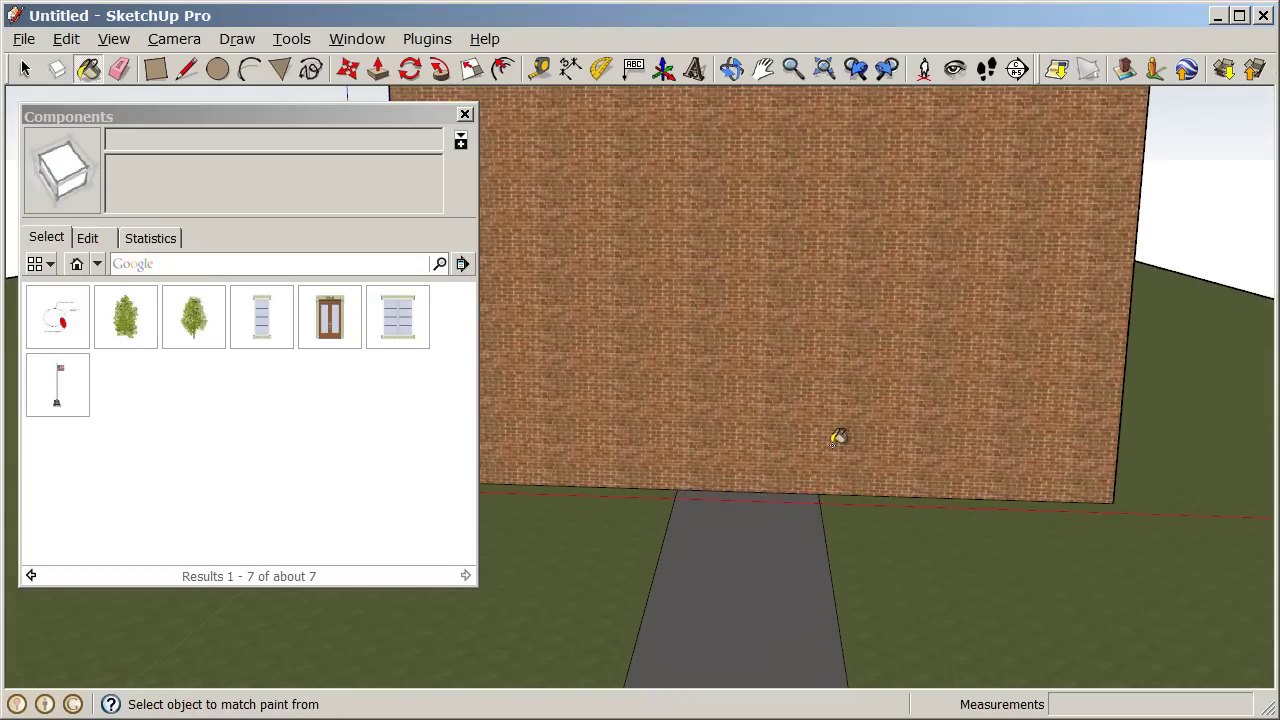
left_click(329, 326)
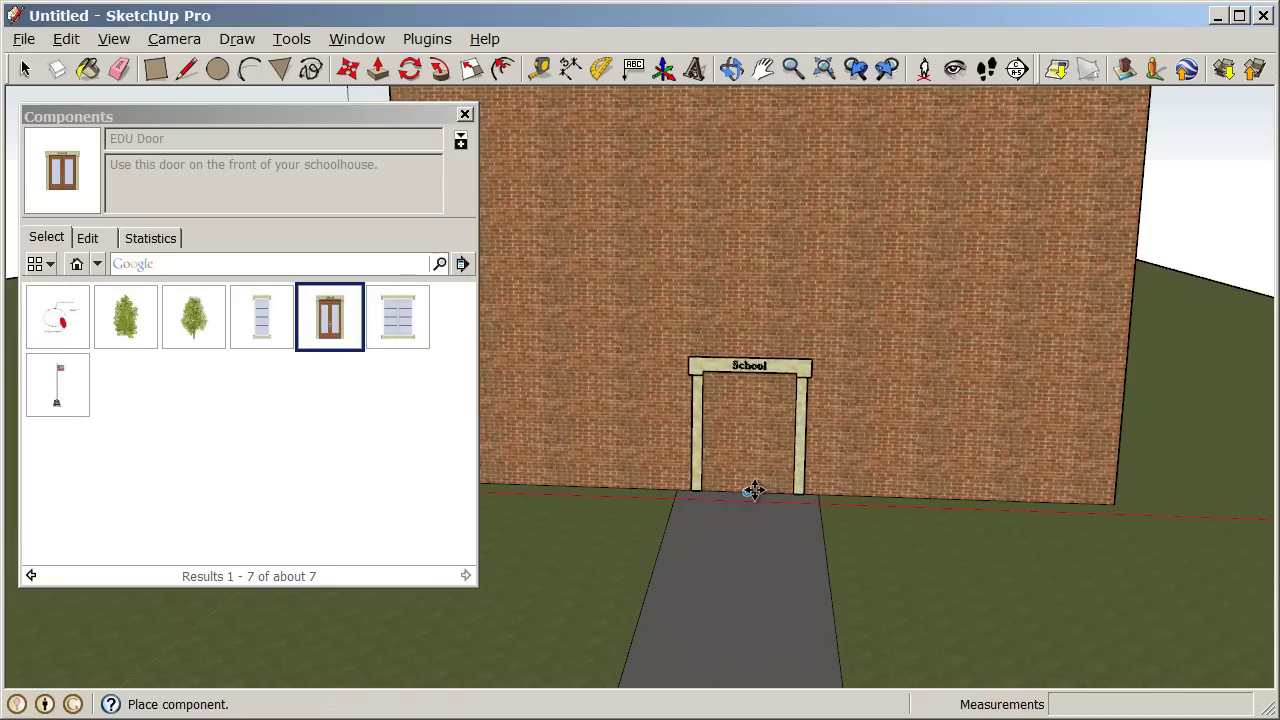
left_click(752, 490)
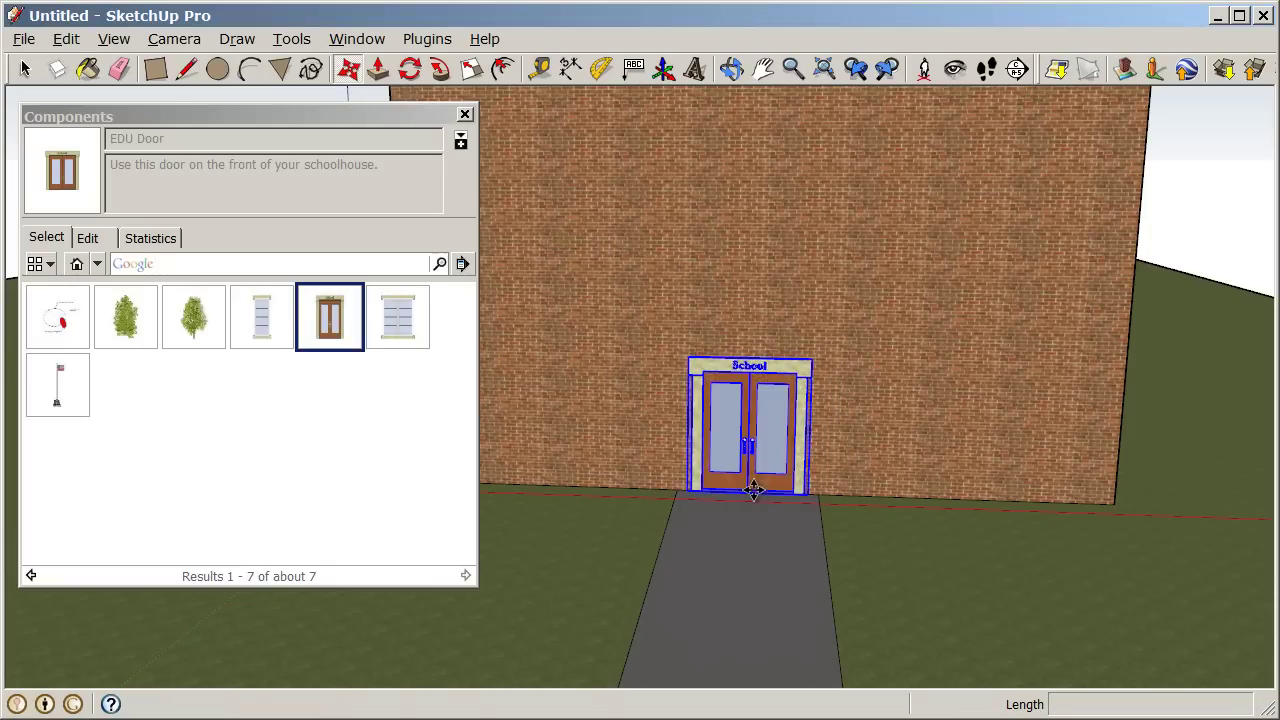
Step: Orbit around the new door and the house toward the left corner wall
middle_click_drag(929, 603, 878, 572)
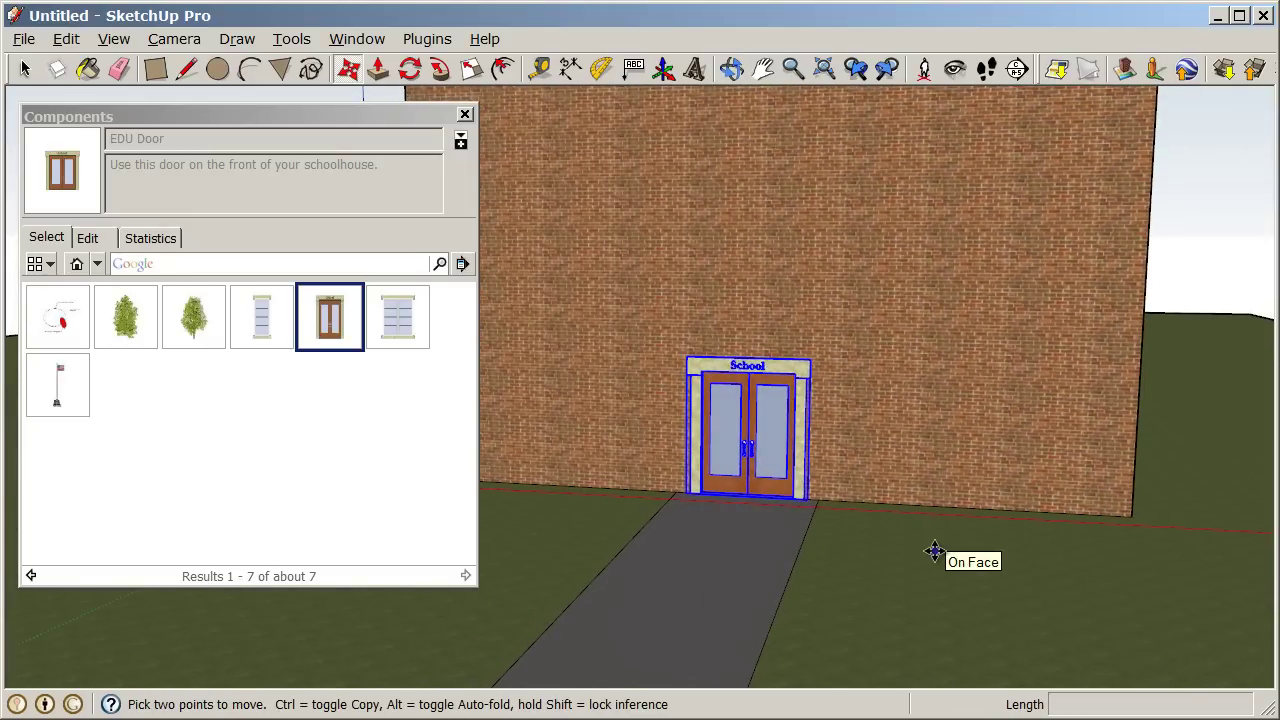
middle_click_drag(899, 554, 757, 520)
scroll(754, 430, "up", 4)
middle_click_drag(754, 430, 785, 508)
scroll(785, 508, "down", 7)
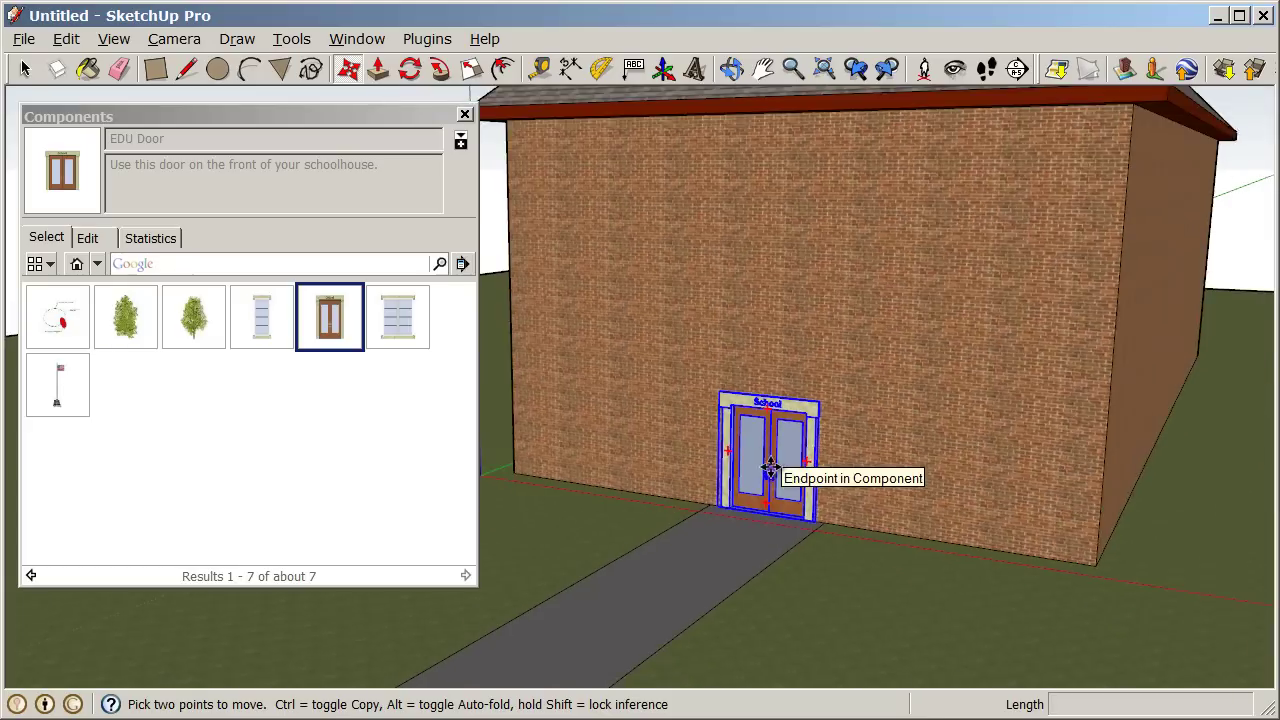
middle_click_drag(840, 468, 993, 462)
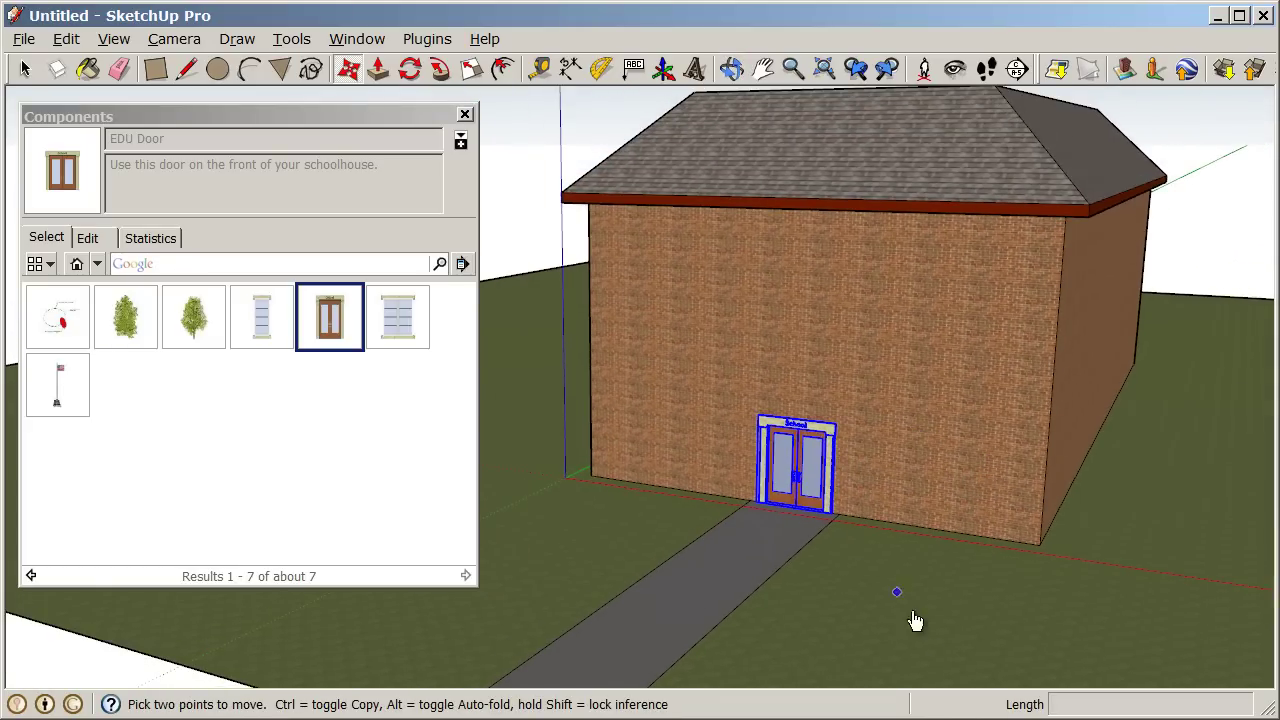
middle_click_drag(923, 431, 803, 394)
scroll(566, 189, "up", 5)
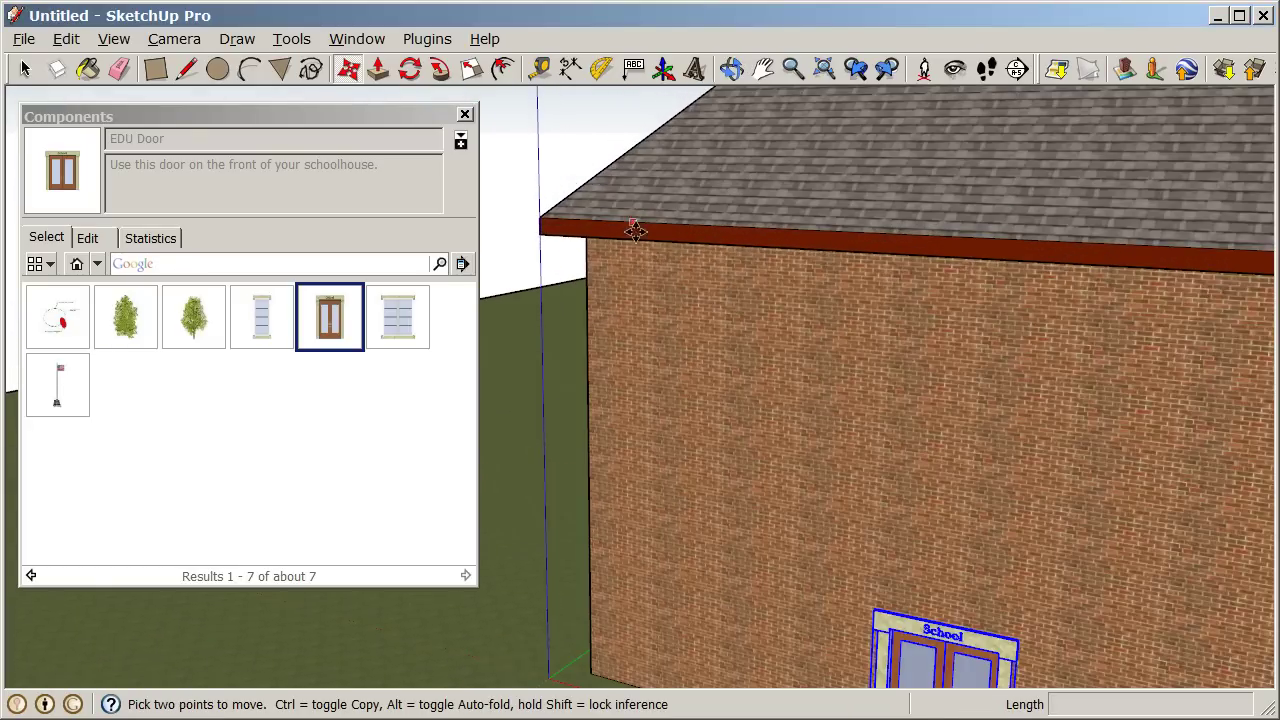
scroll(636, 231, "down", 5)
middle_click_drag(636, 231, 618, 300)
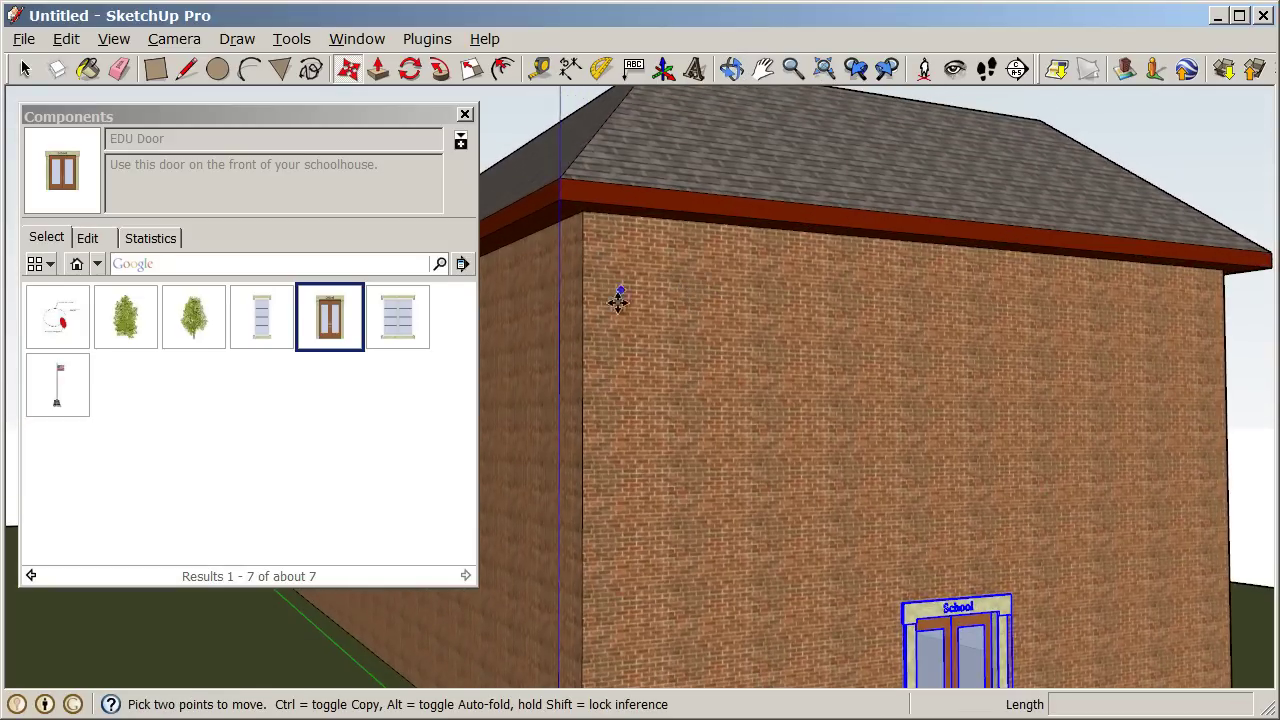
Step: Place the larger EDU Window high on the left of the front wall, above the School door
left_click(397, 323)
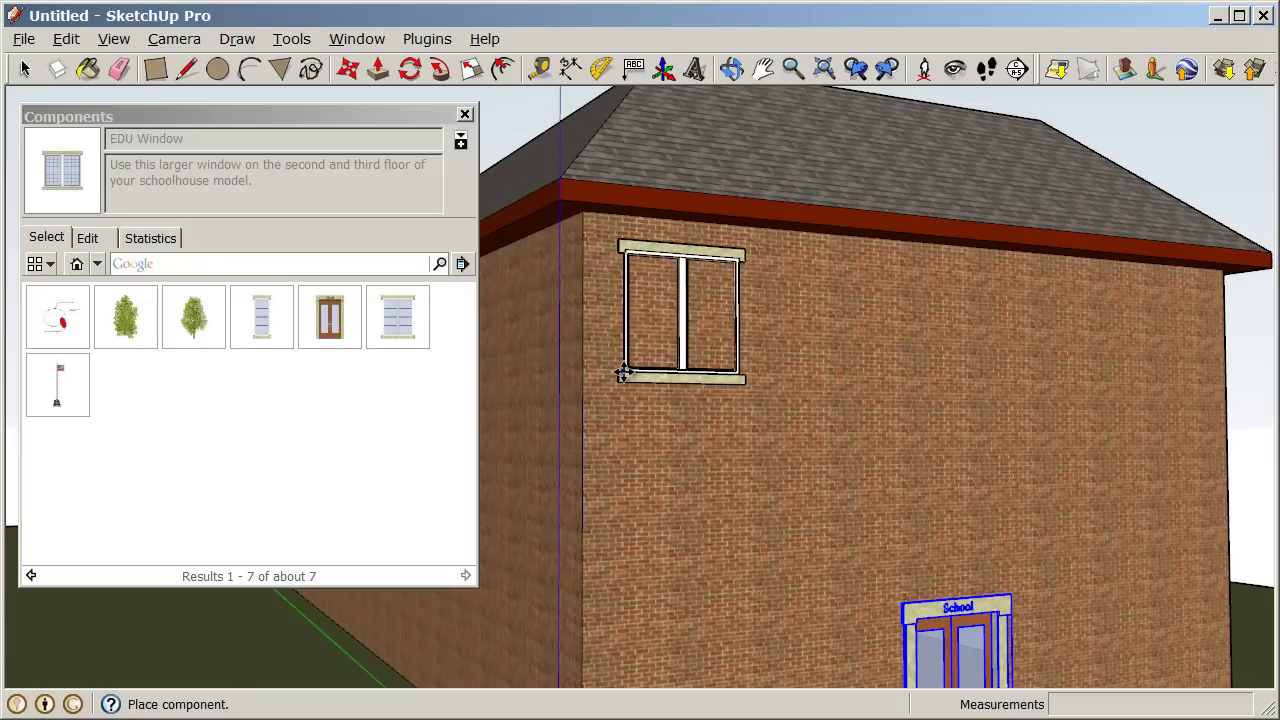
left_click(624, 372)
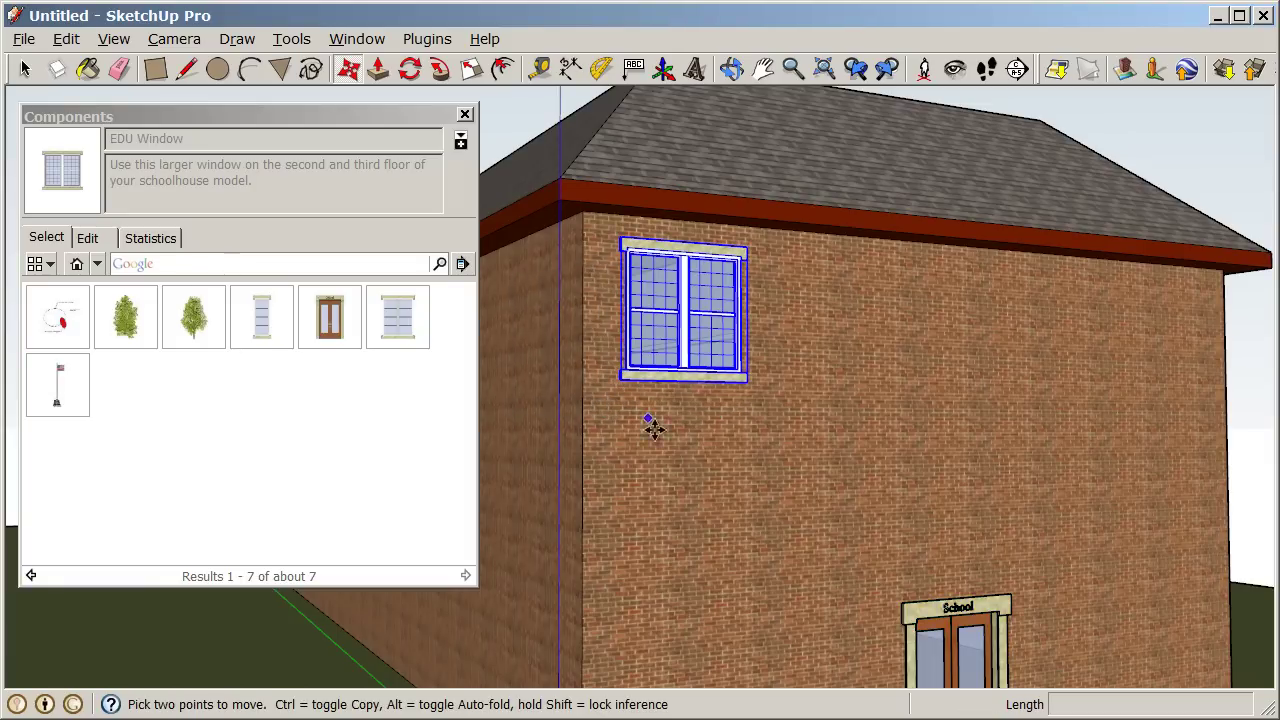
middle_click_drag(651, 423, 728, 507)
scroll(575, 471, "down", 5)
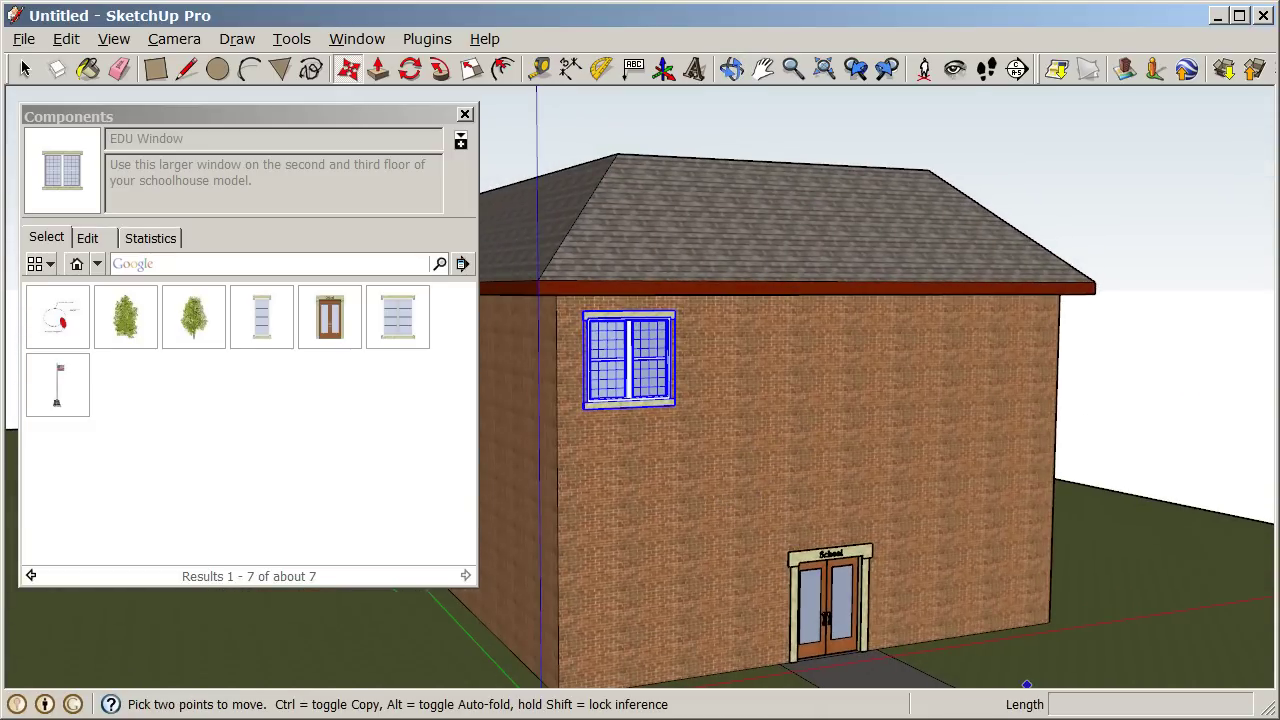
middle_click_drag(728, 423, 829, 363)
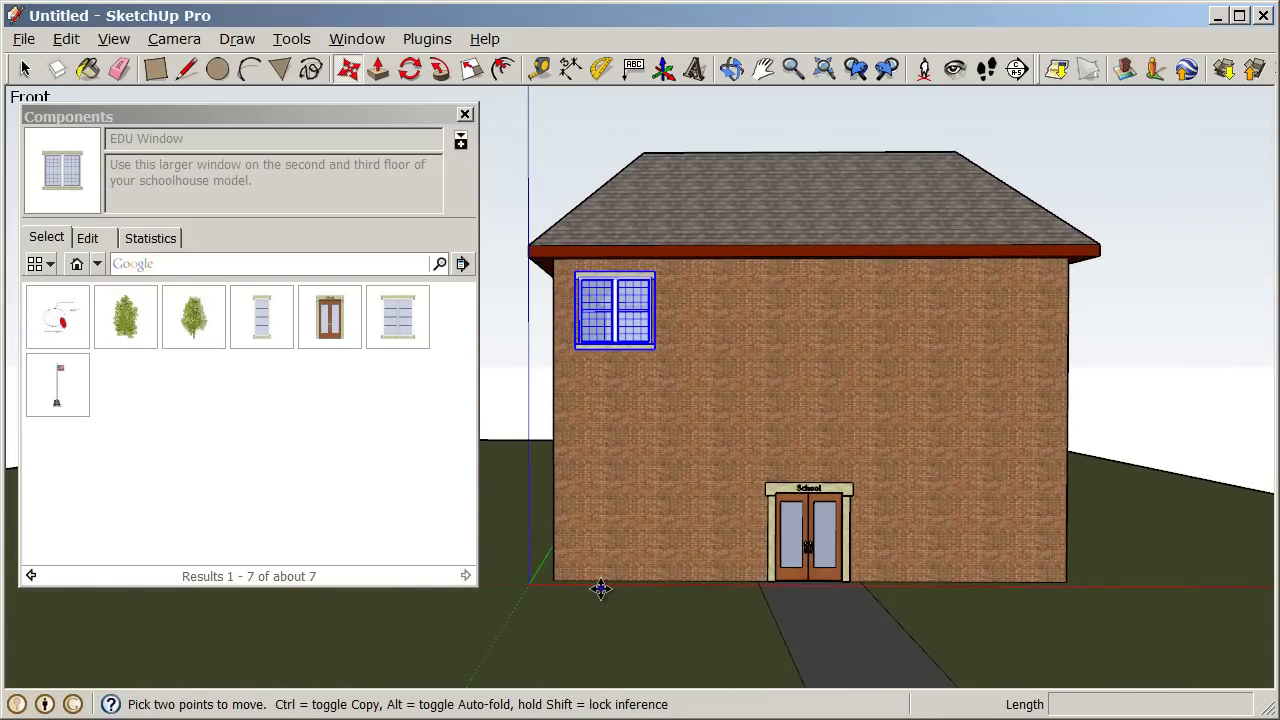
Step: Copy the window to the upper wall's right end and array it with 4/ for five windows
middle_click_drag(680, 329, 651, 340, "shift")
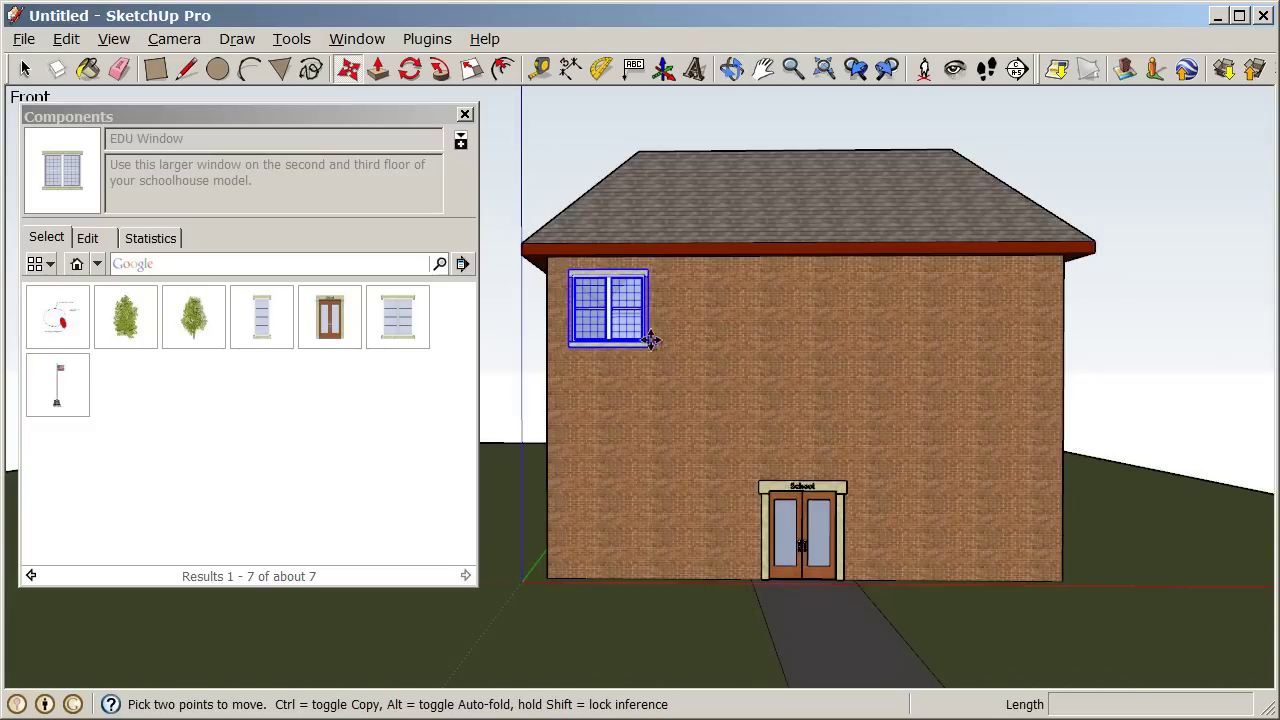
left_click(618, 322)
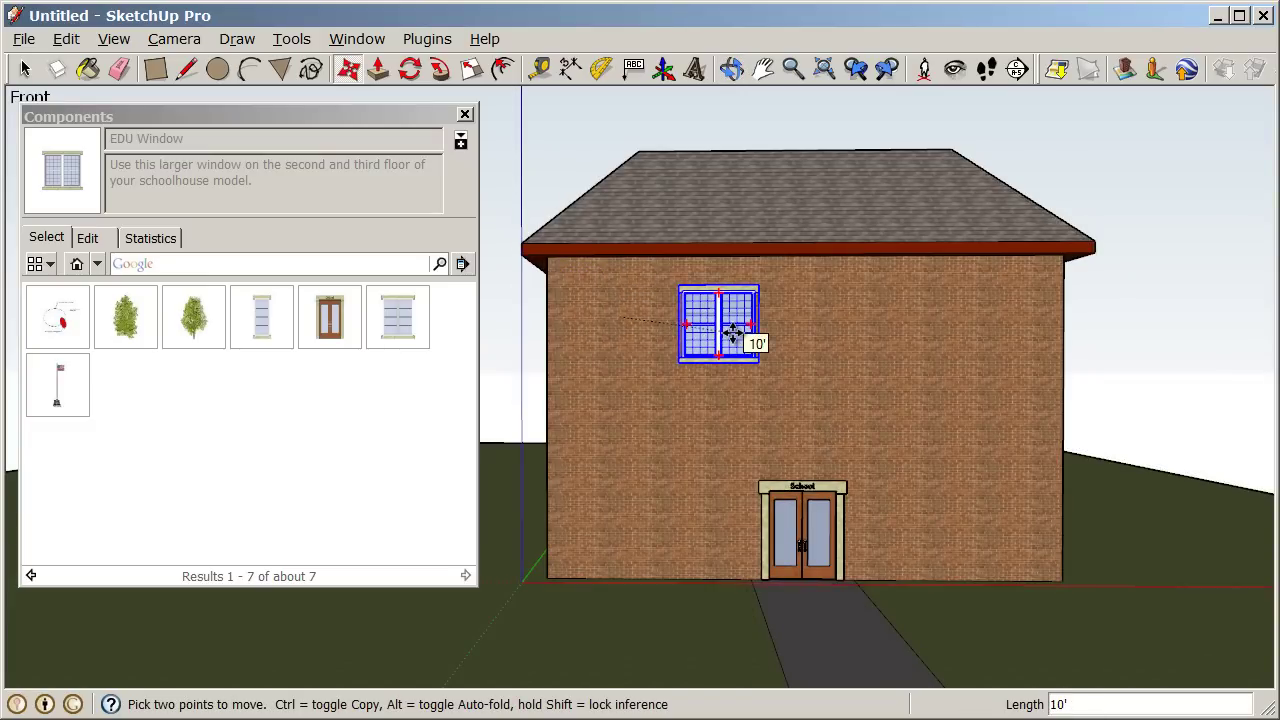
key("ctrl")
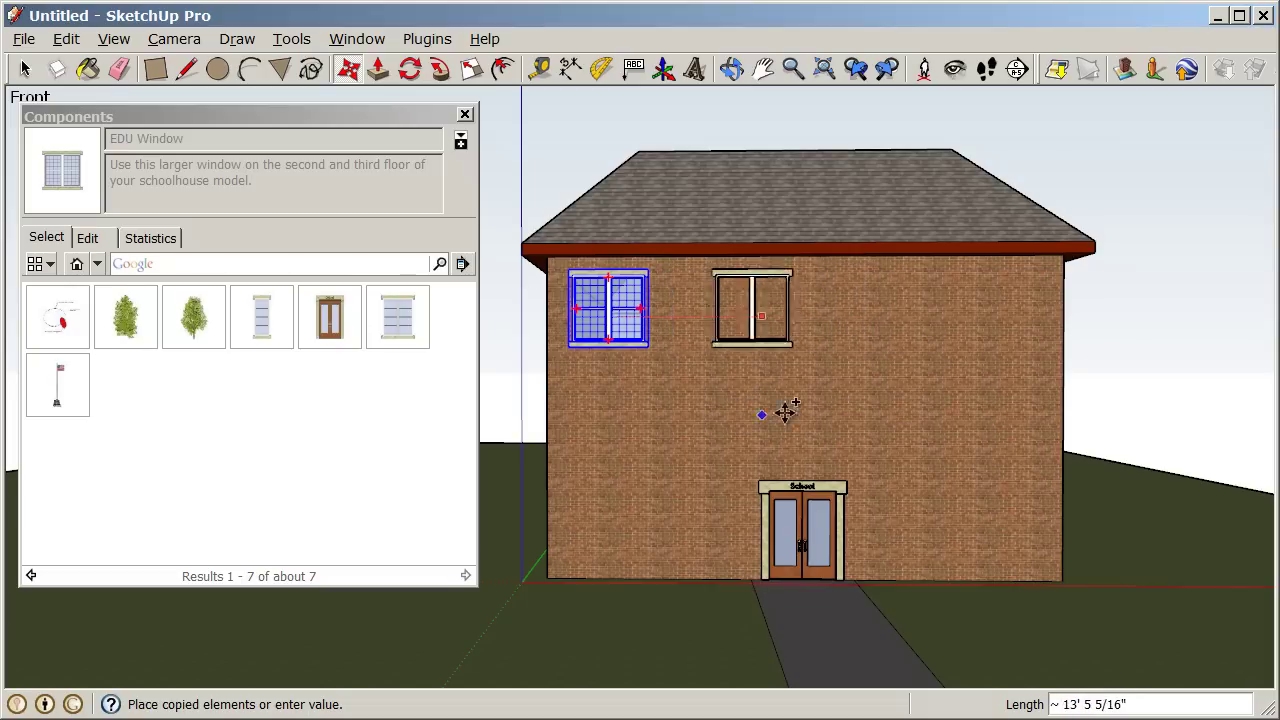
left_click(1017, 405)
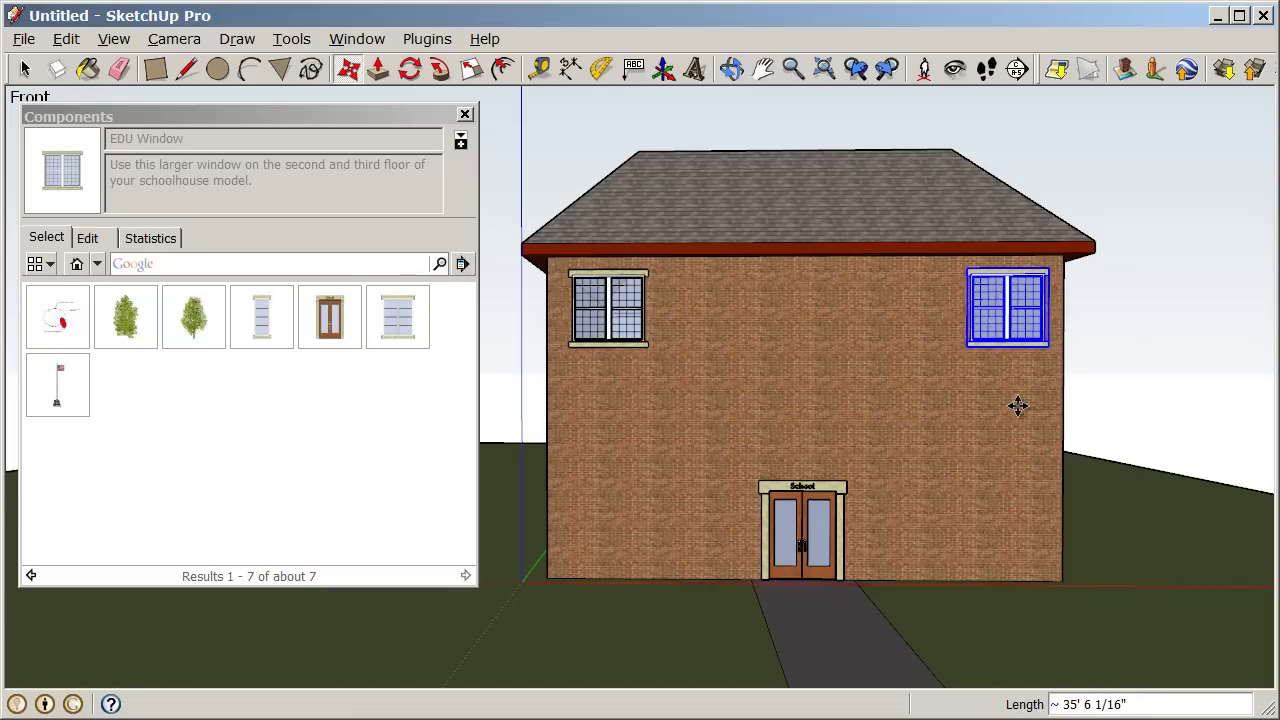
type("4/")
key("Return")
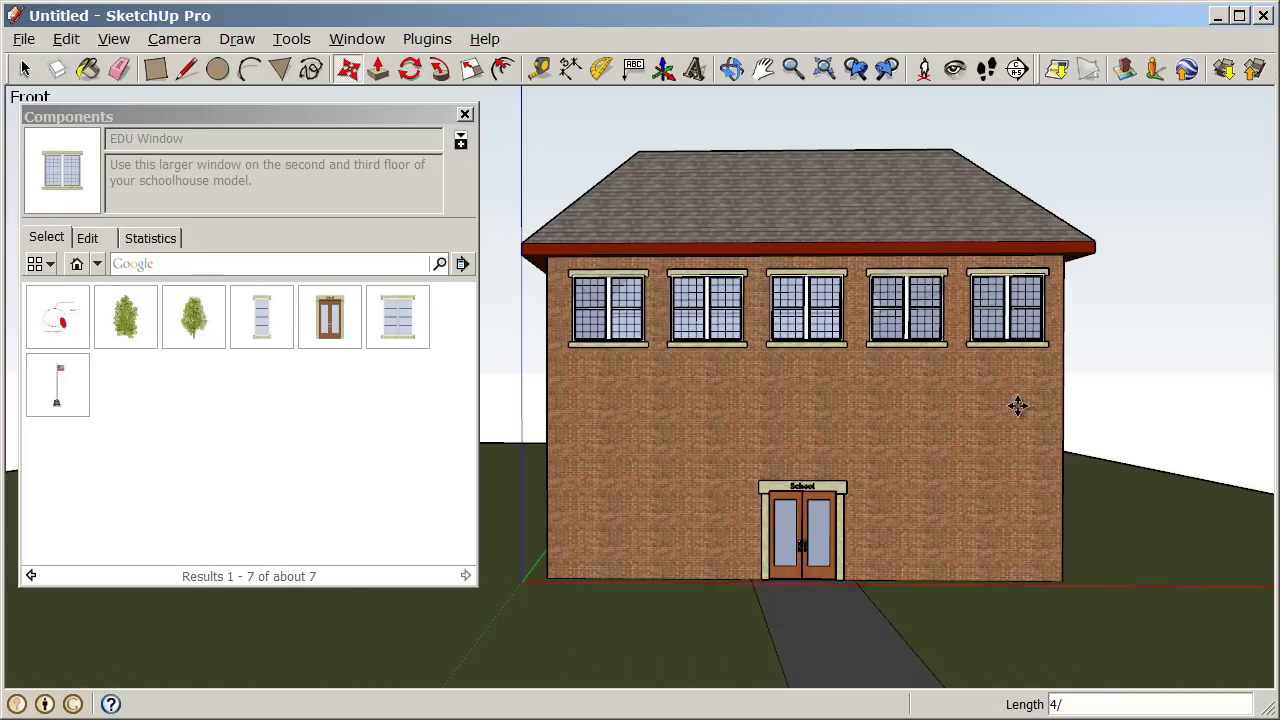
Step: Select all five upper-row EDU Windows
left_click(24, 70)
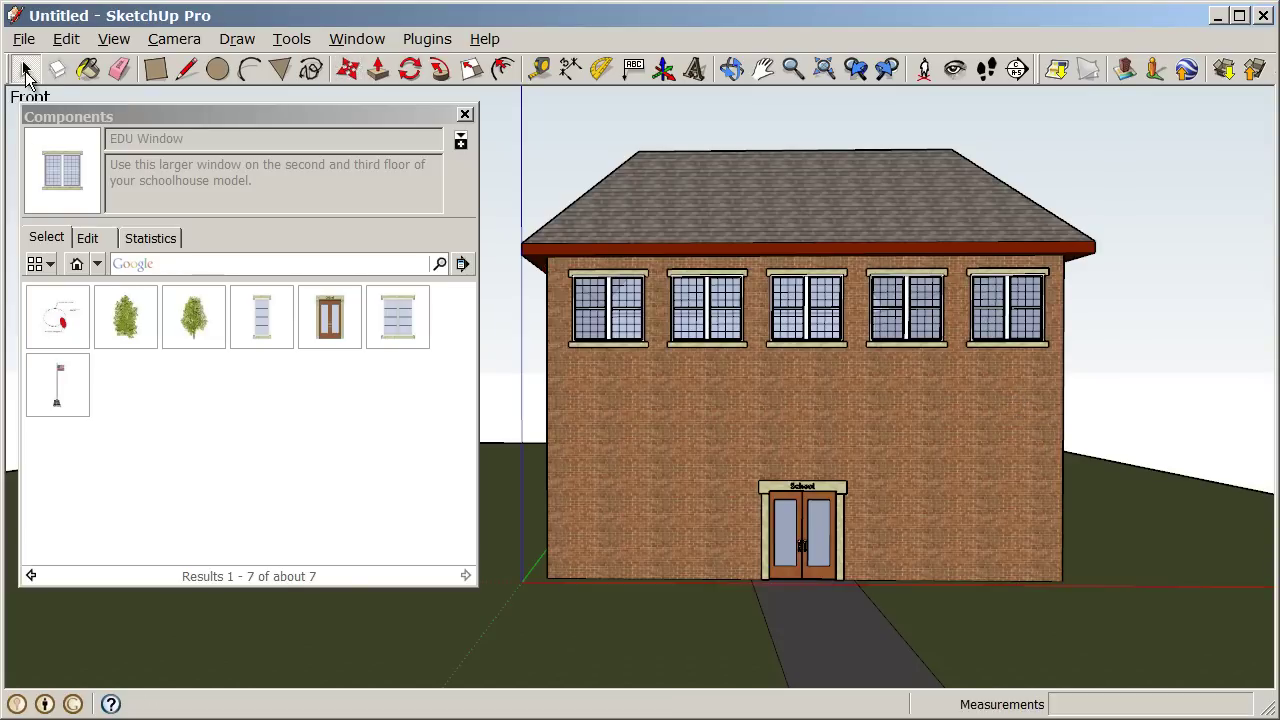
left_click(610, 308)
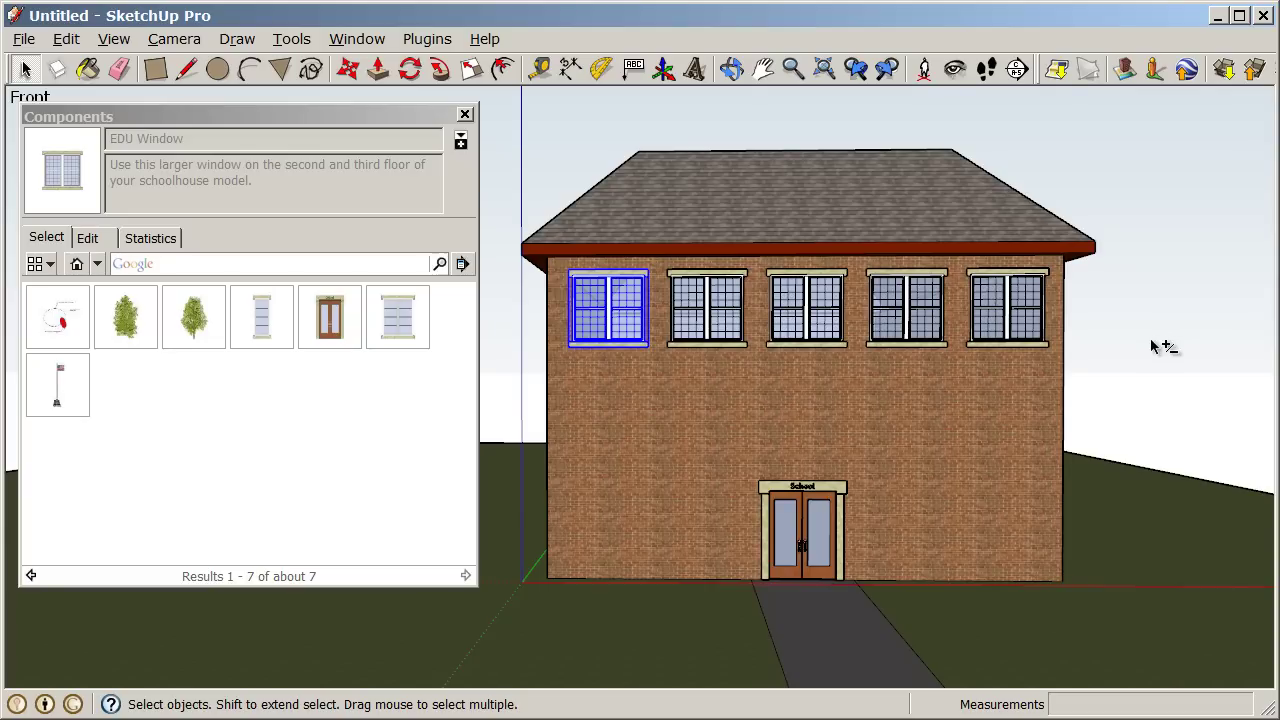
left_click(716, 310, "shift")
left_click(878, 314, "shift")
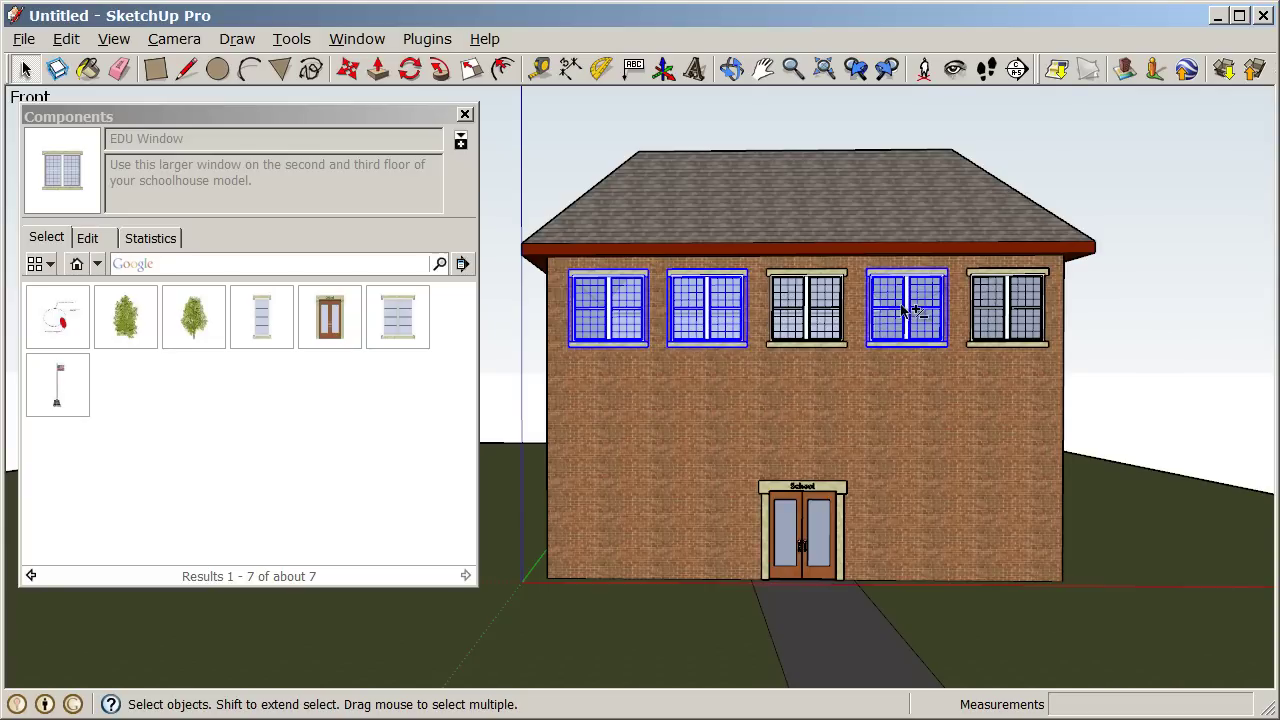
left_click(808, 320, "shift")
left_click(1012, 316, "shift")
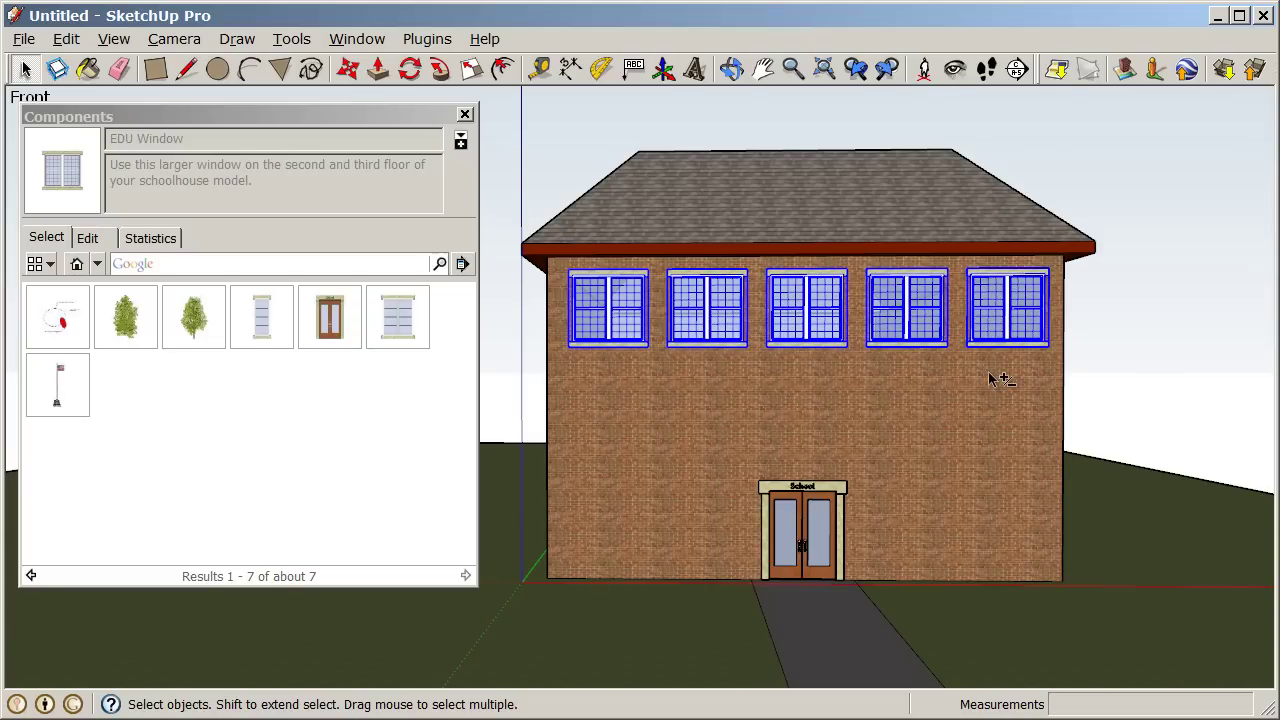
left_click(926, 328, "shift")
left_click(836, 337, "shift")
left_click(903, 335, "shift")
left_click(818, 324, "shift")
Step: Copy the five selected windows 10' down to form the second row
left_click(352, 72)
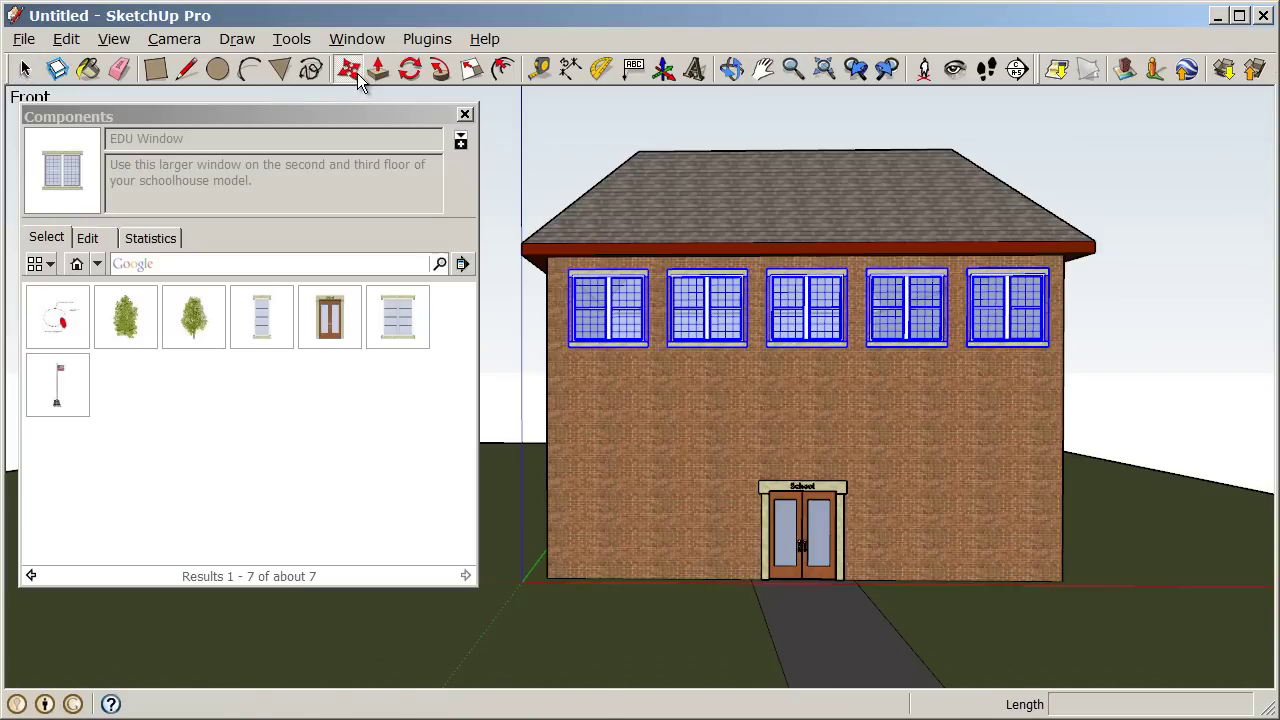
left_click(633, 368)
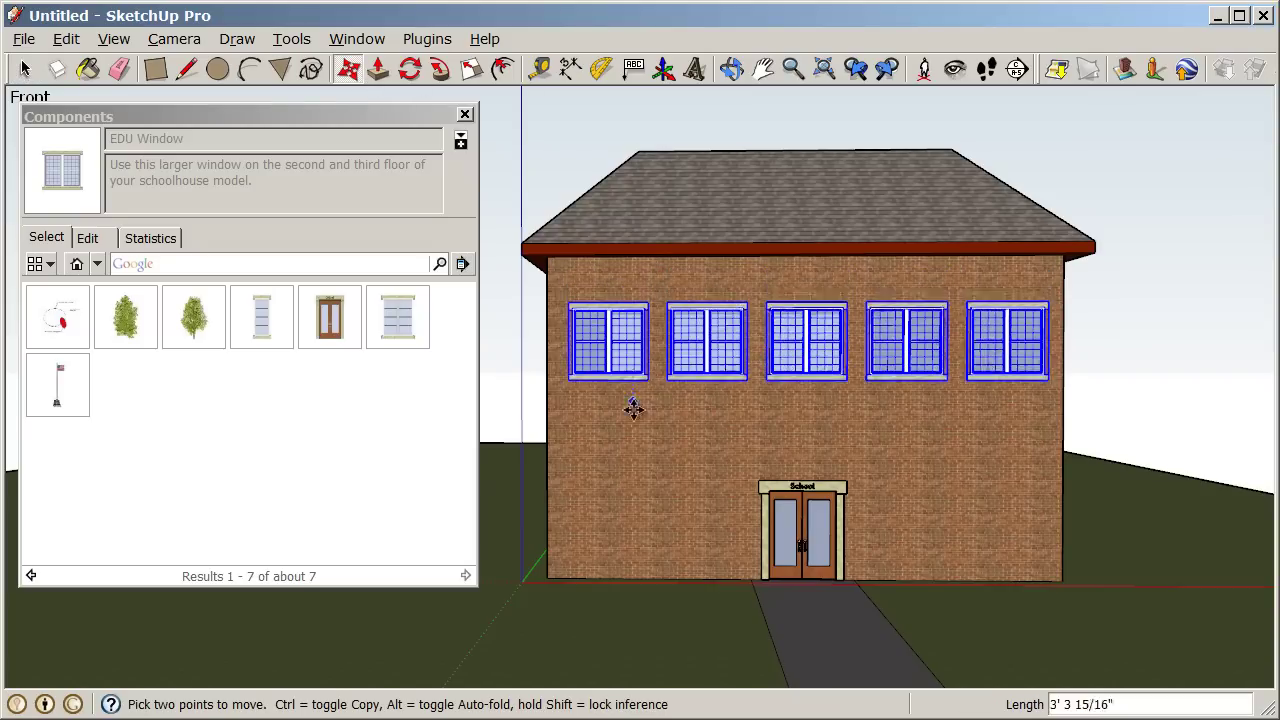
key("ctrl")
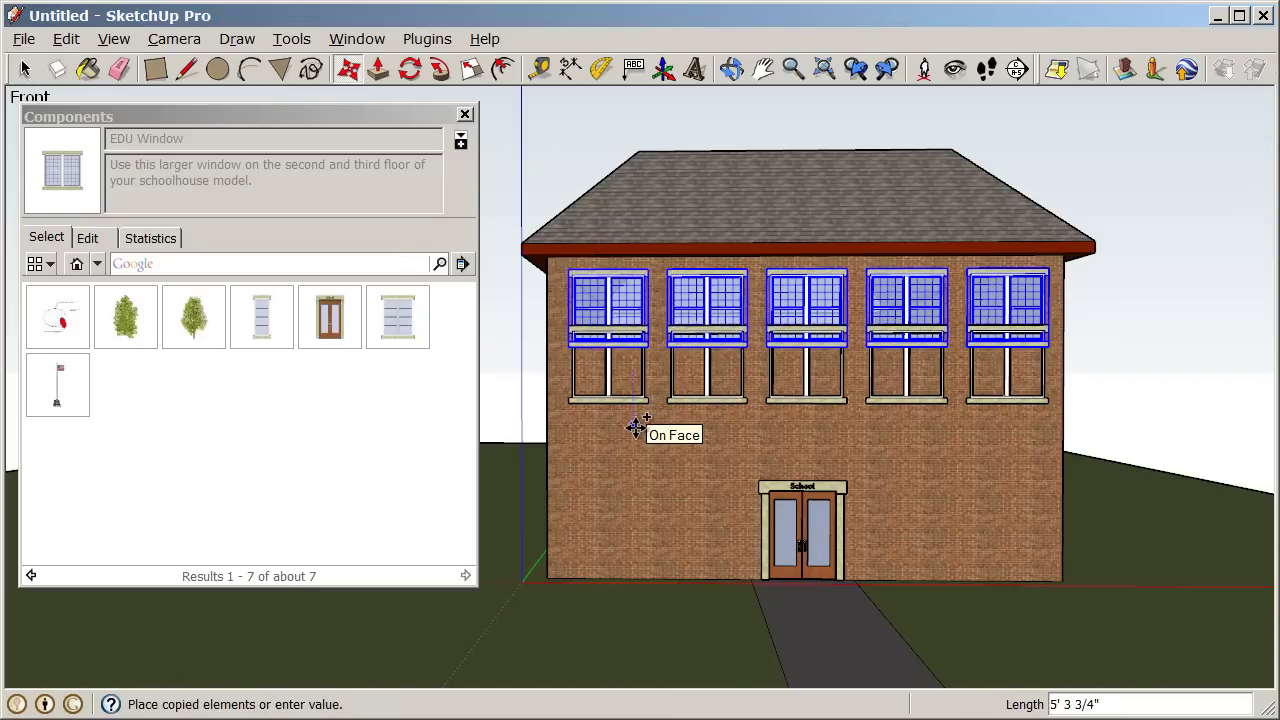
type("10'")
key("Return")
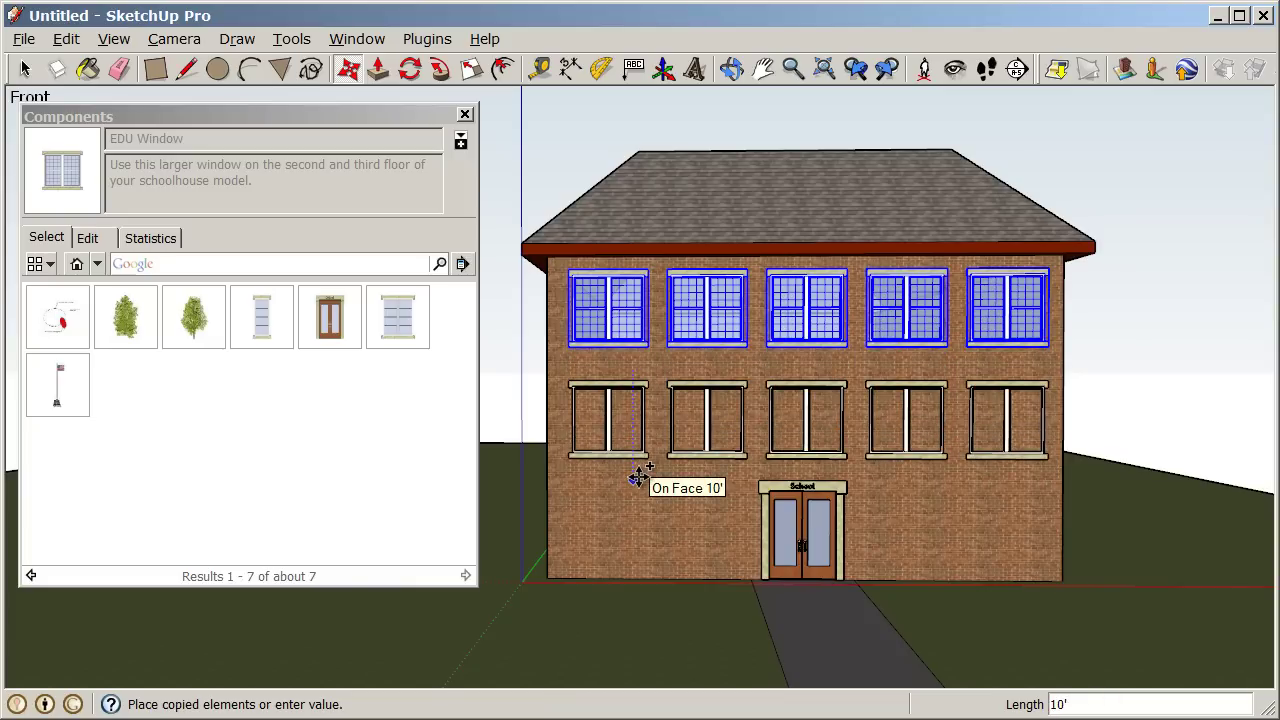
left_click(637, 477)
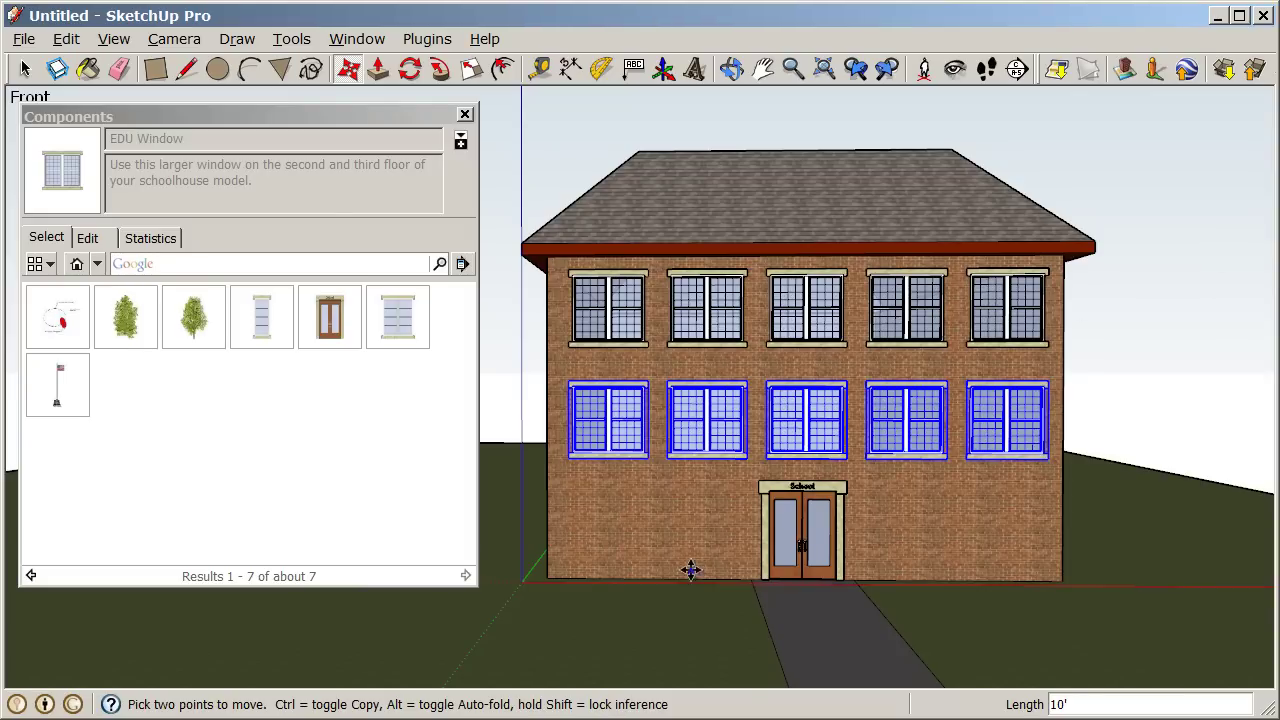
middle_click_drag(660, 520, 760, 528)
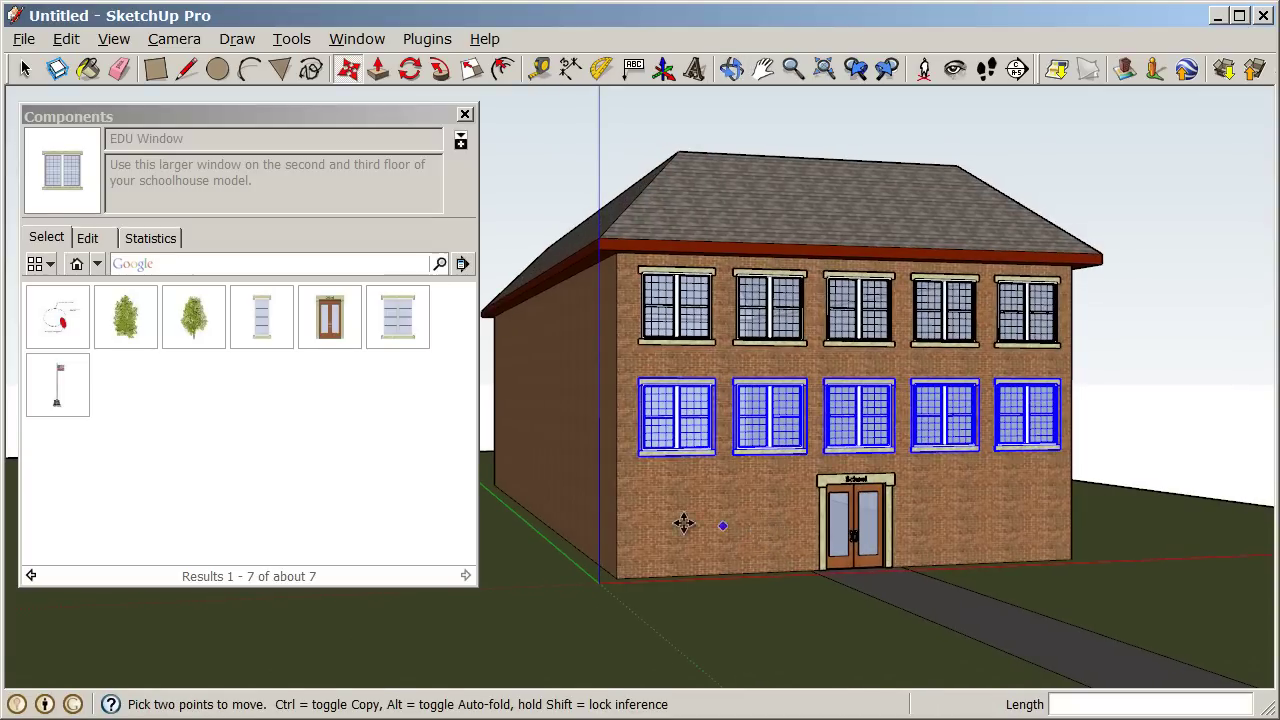
scroll(677, 520, "up", 2)
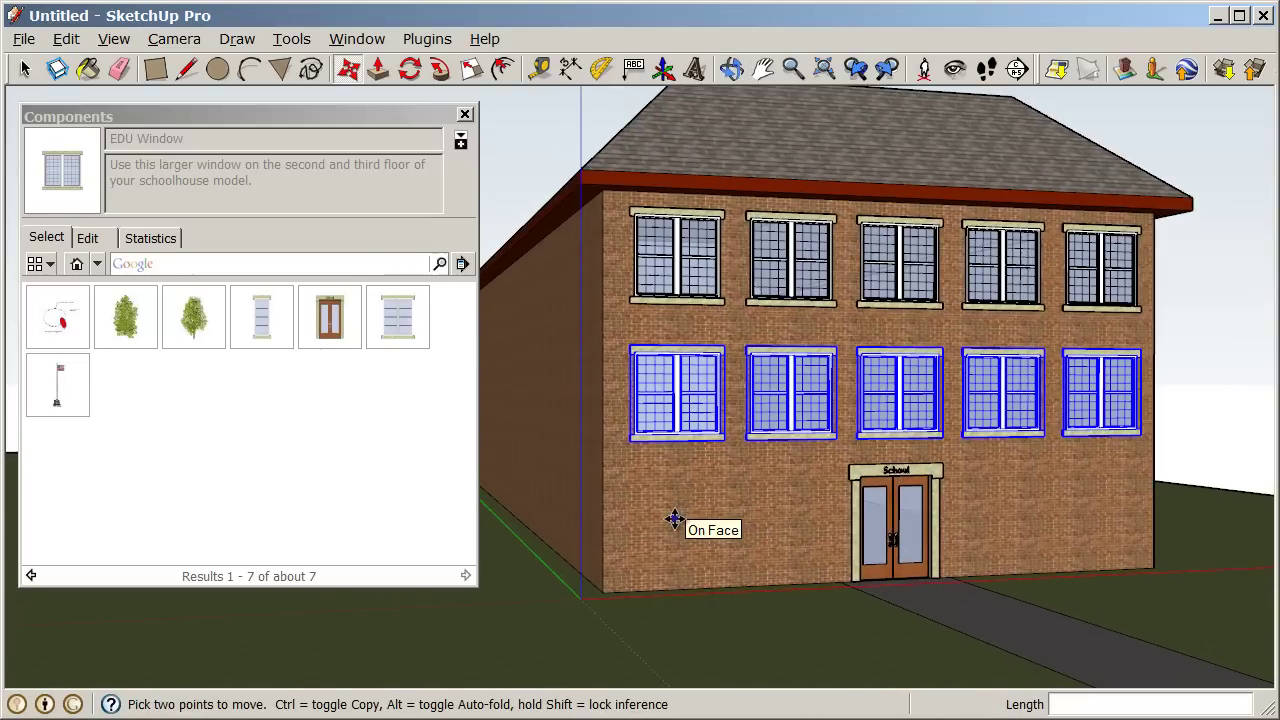
Step: Place the smaller EDU Window low on the left of the front wall
left_click(264, 319)
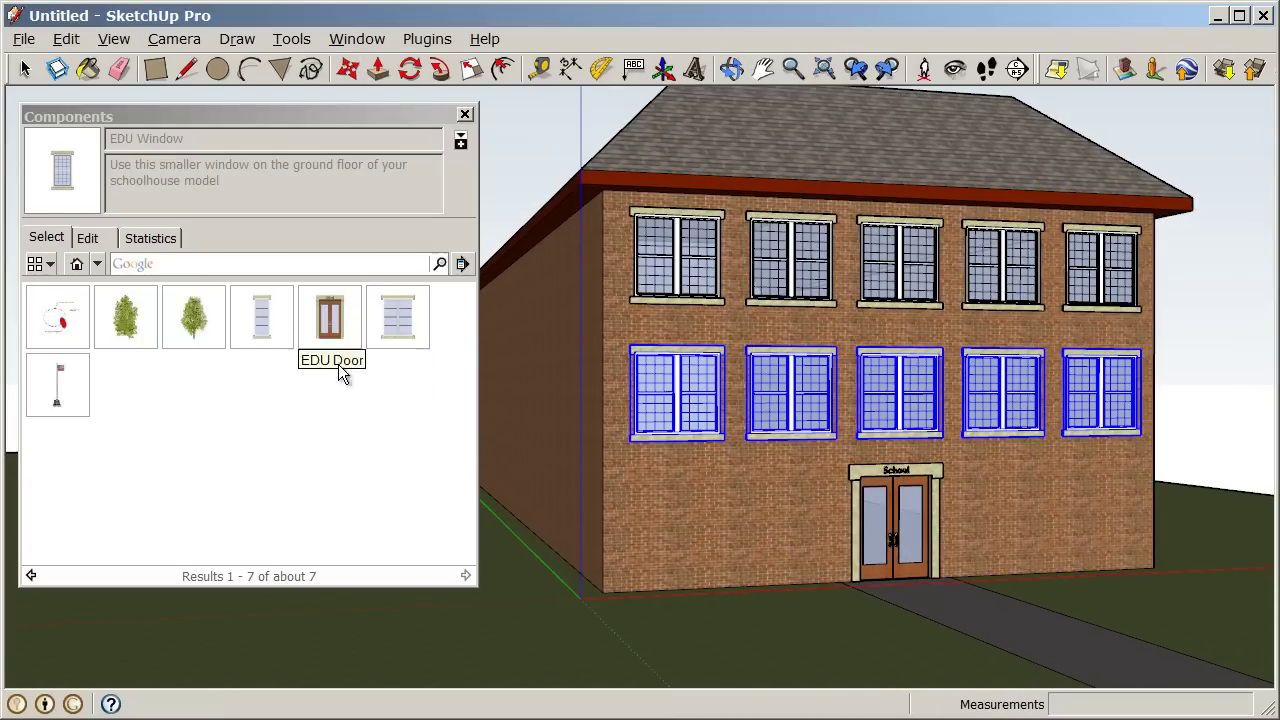
scroll(640, 540, "up", 3)
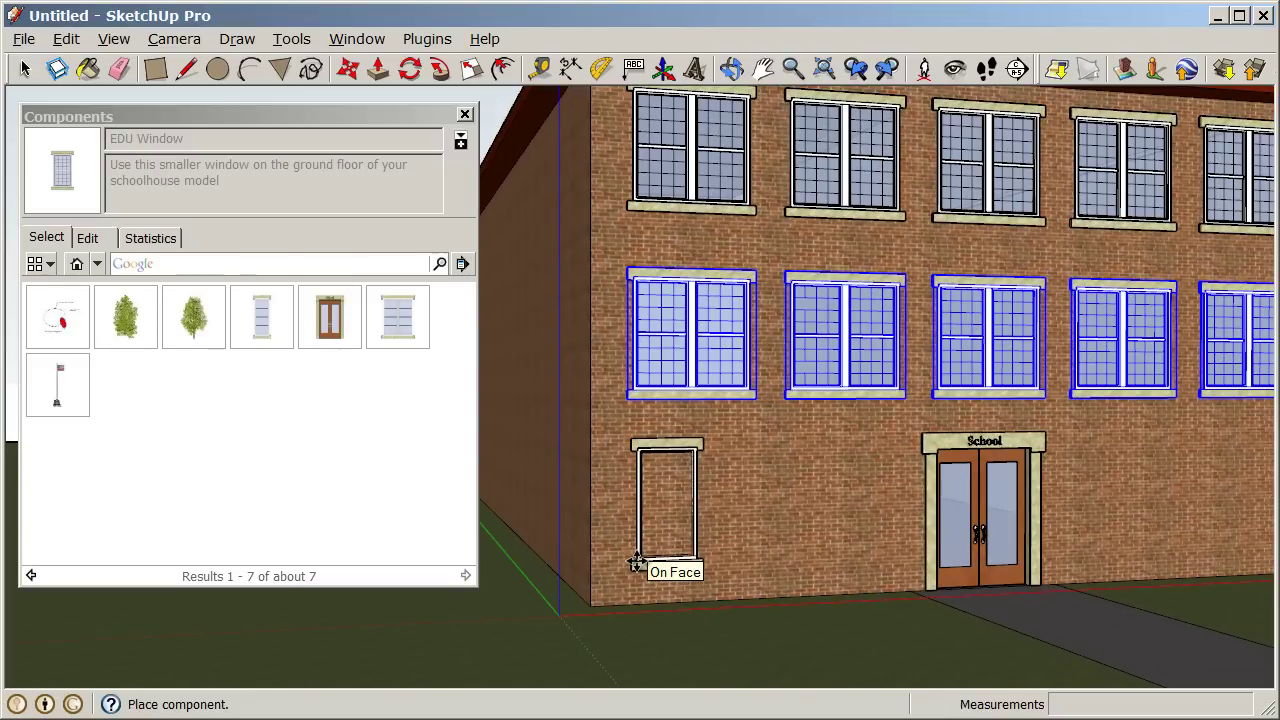
left_click(636, 563)
mouse_move(1048, 560)
middle_mouse_down()
mouse_move(1014, 594)
mouse_move(1066, 553)
middle_mouse_up()
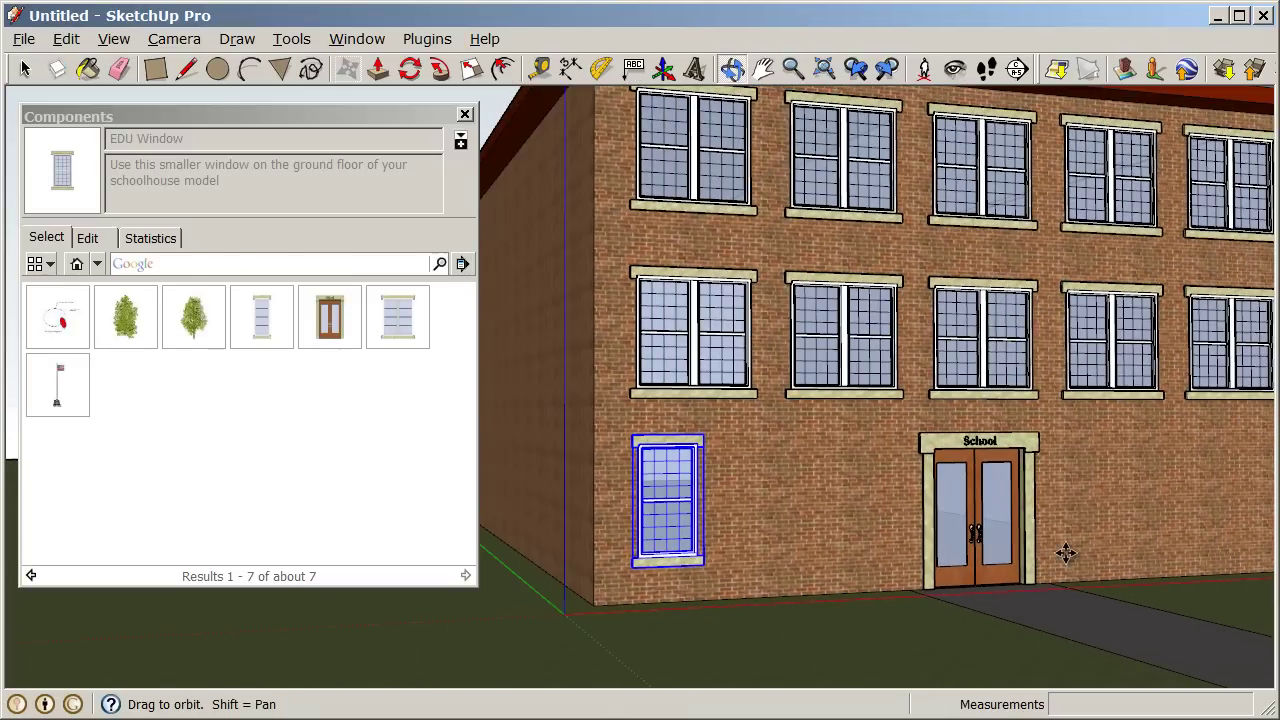
scroll(663, 523, "up", 2)
Step: Copy the small window to just left of the door, arraying three evenly spaced windows
key("ctrl")
left_click(667, 522)
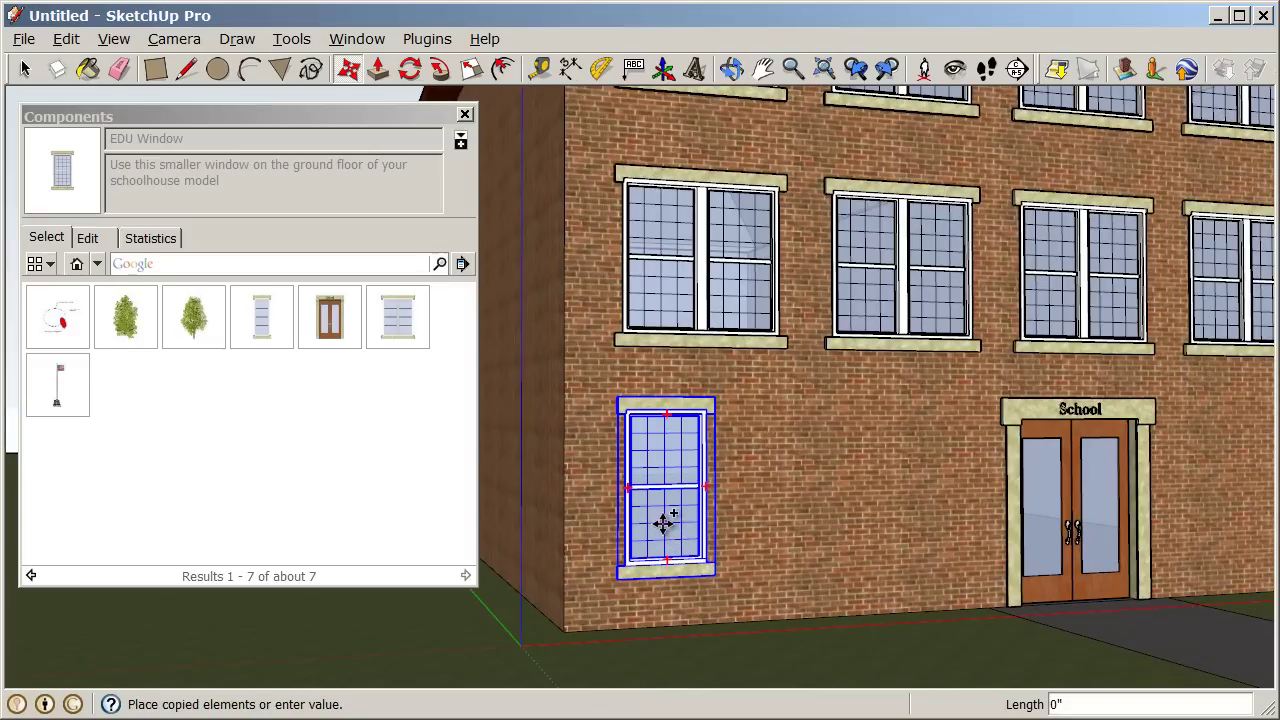
key("Escape")
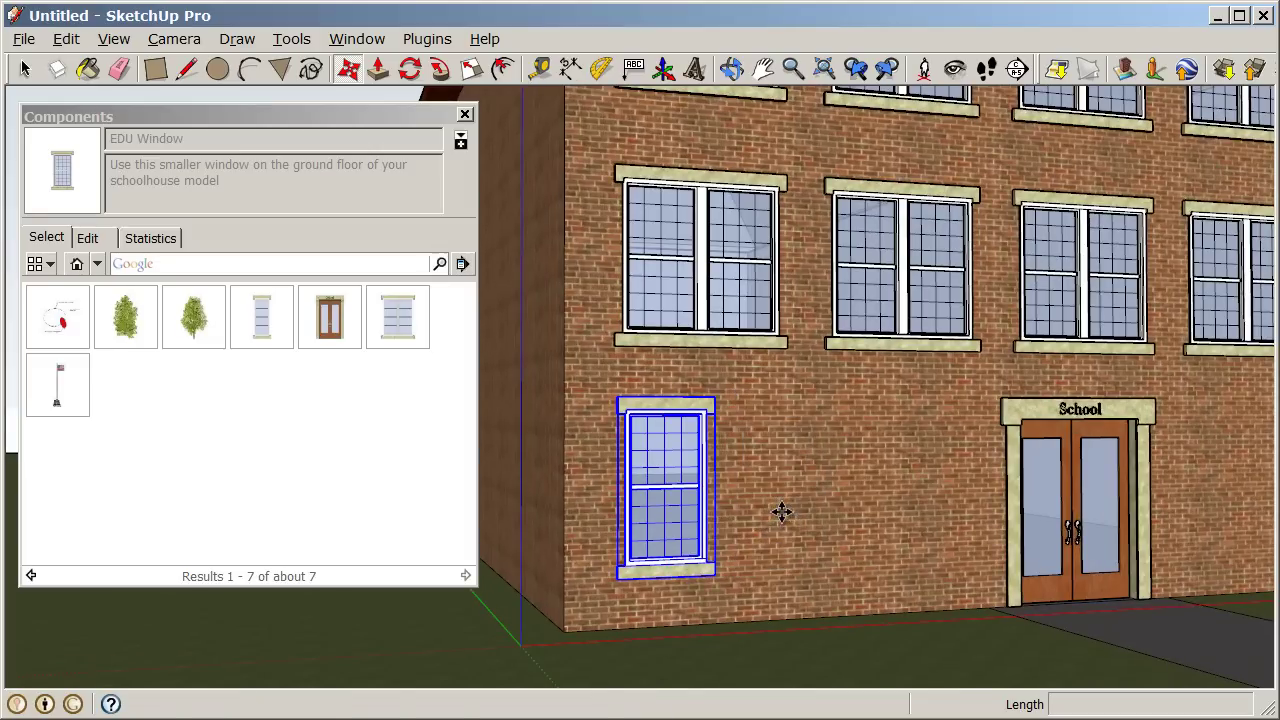
left_click(651, 523)
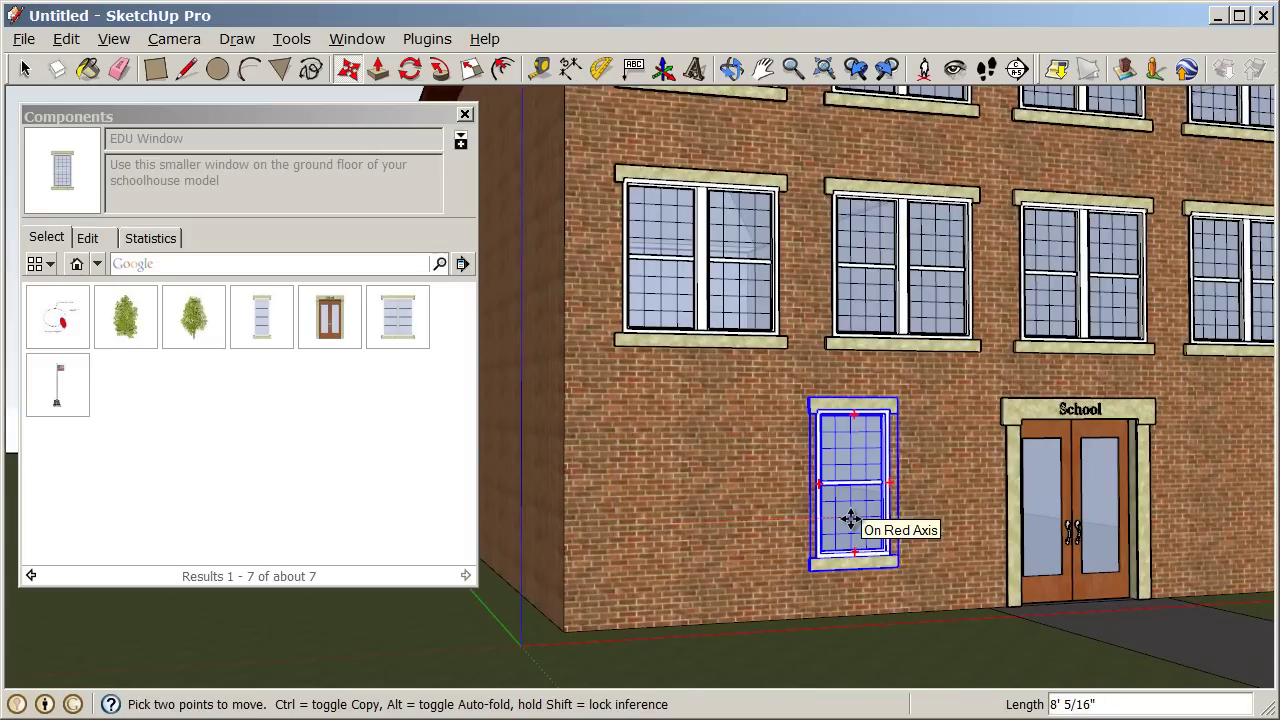
key("ctrl")
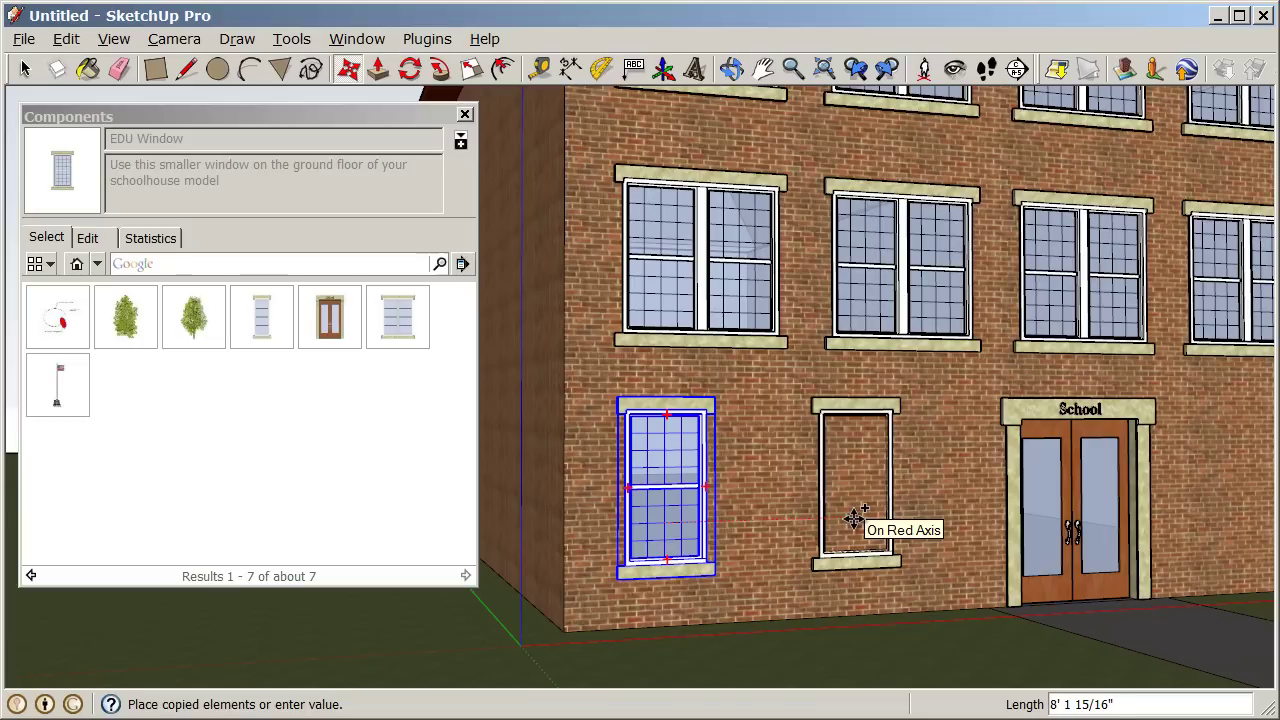
left_click(930, 517)
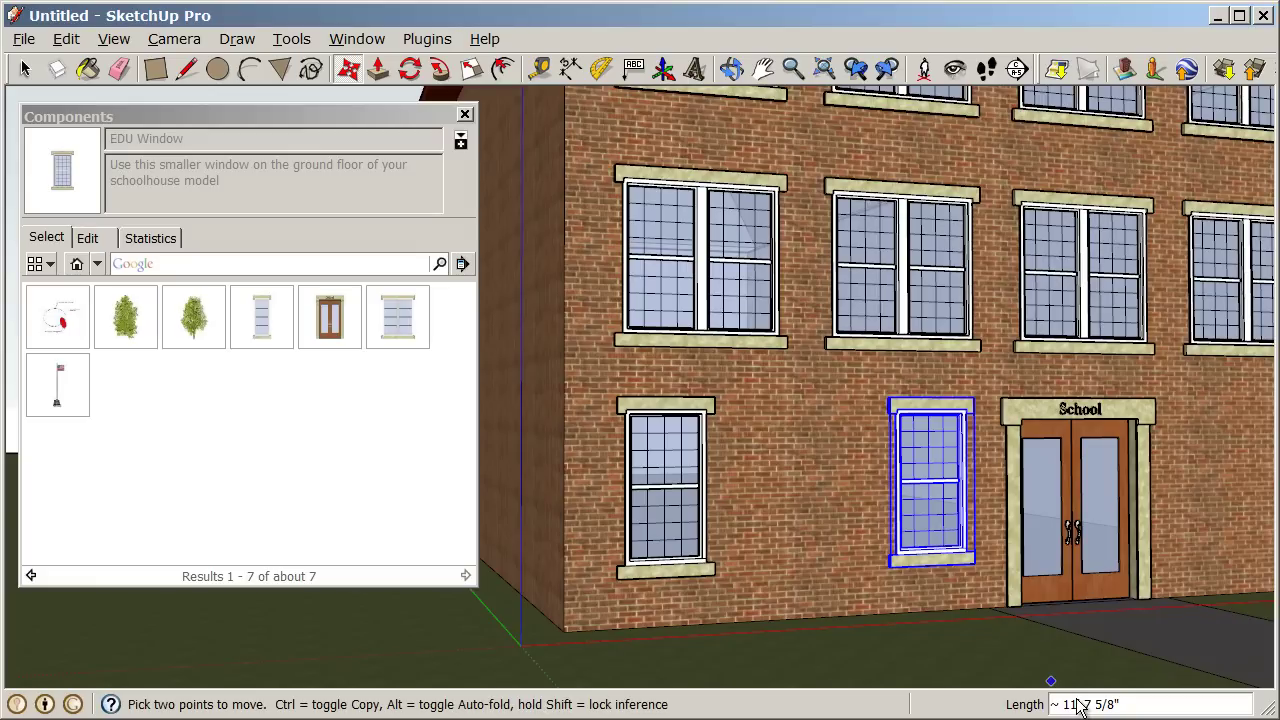
key("Return")
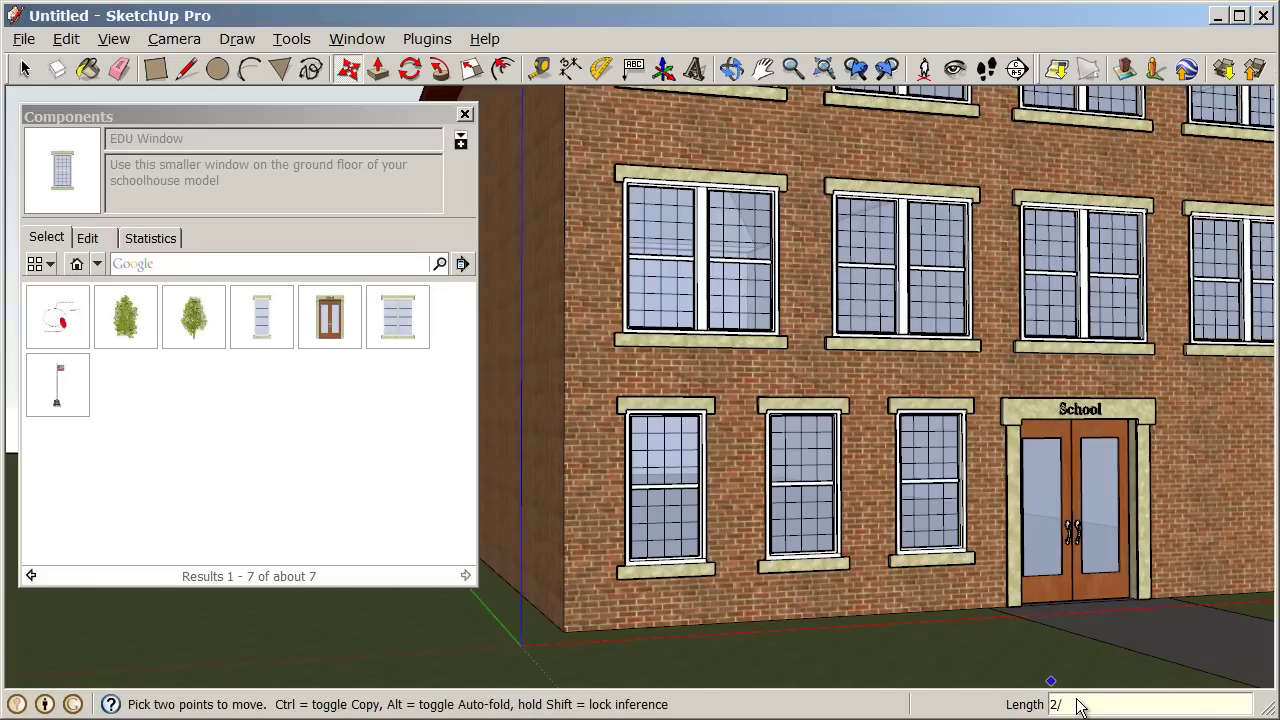
scroll(894, 509, "down", 6)
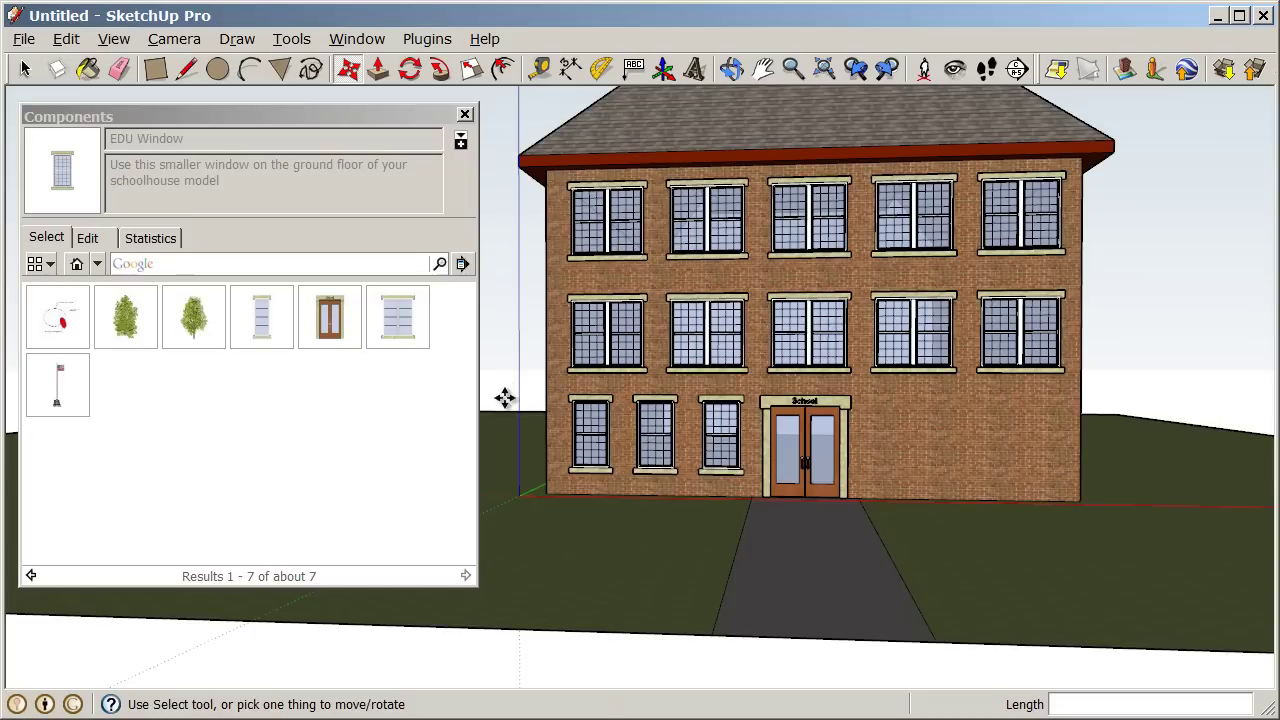
Step: Select the three small ground-floor windows left of the School door
key("space")
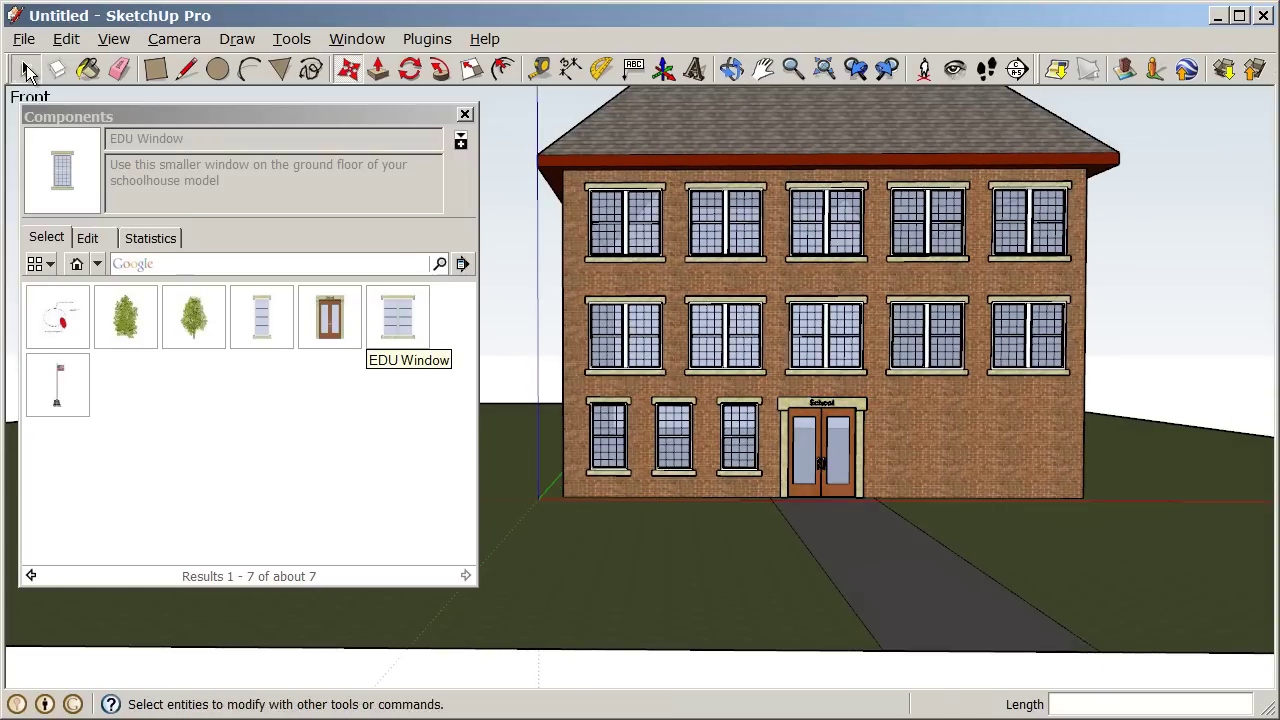
left_click(612, 437)
left_click(672, 446, "shift")
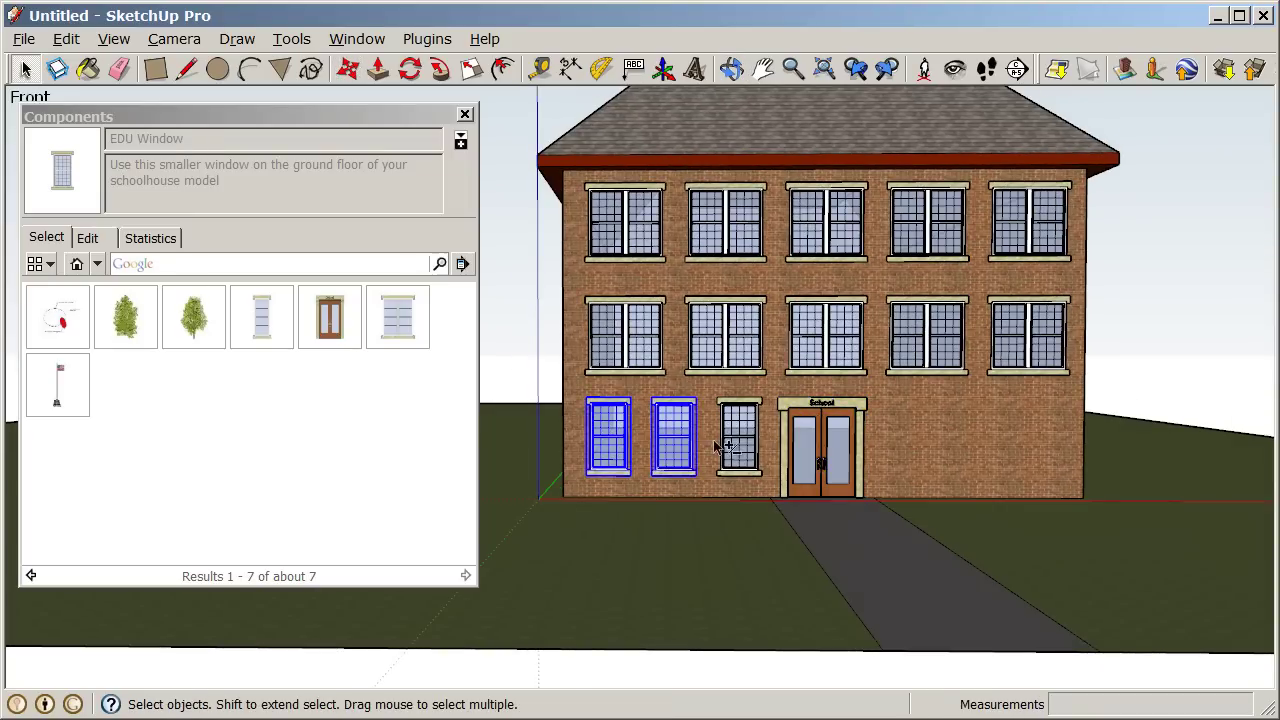
left_click(740, 447, "shift")
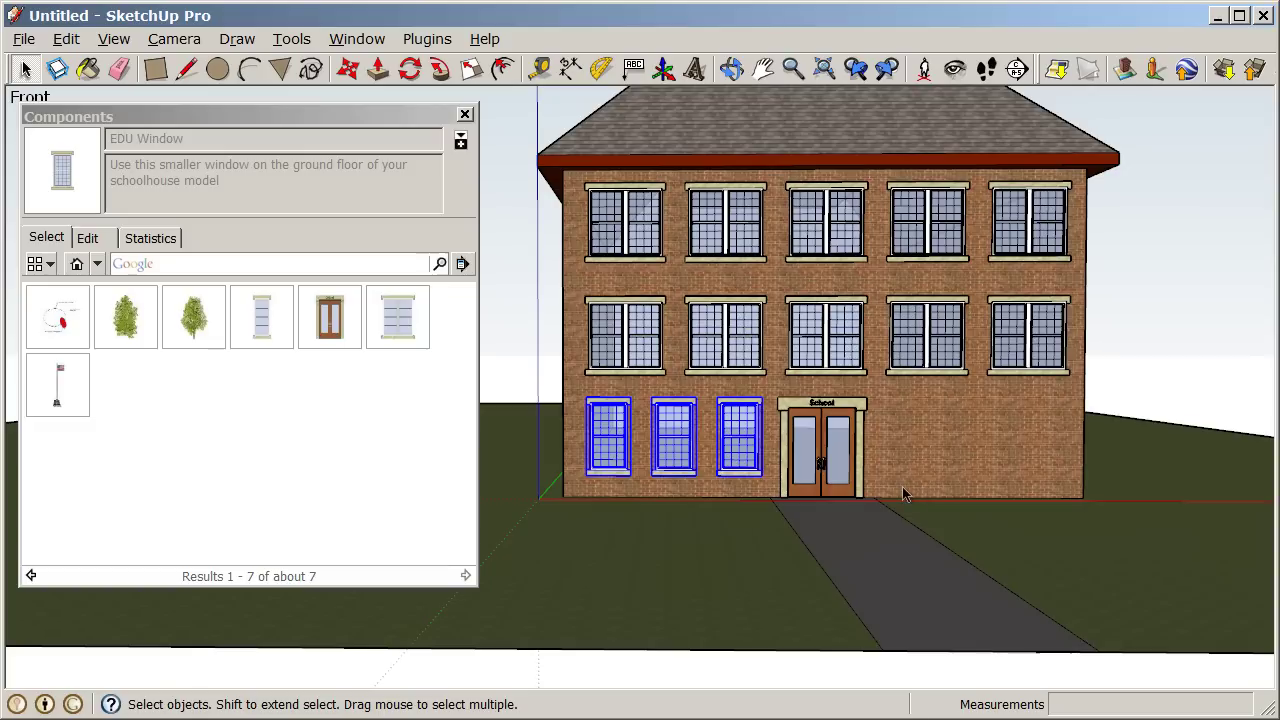
Step: Copy the three windows onto the ground-floor wall right of the door and deselect them
left_click(357, 70)
scroll(737, 427, "up", 2)
left_click(737, 427)
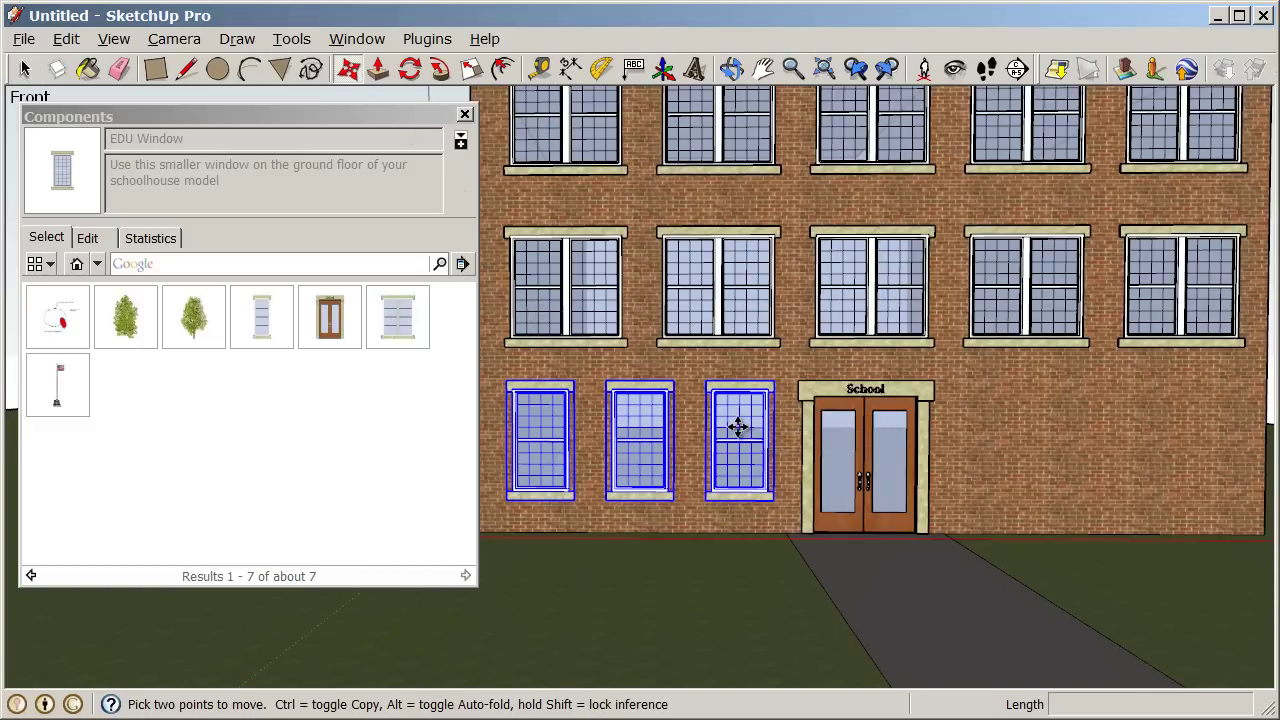
left_click(902, 413)
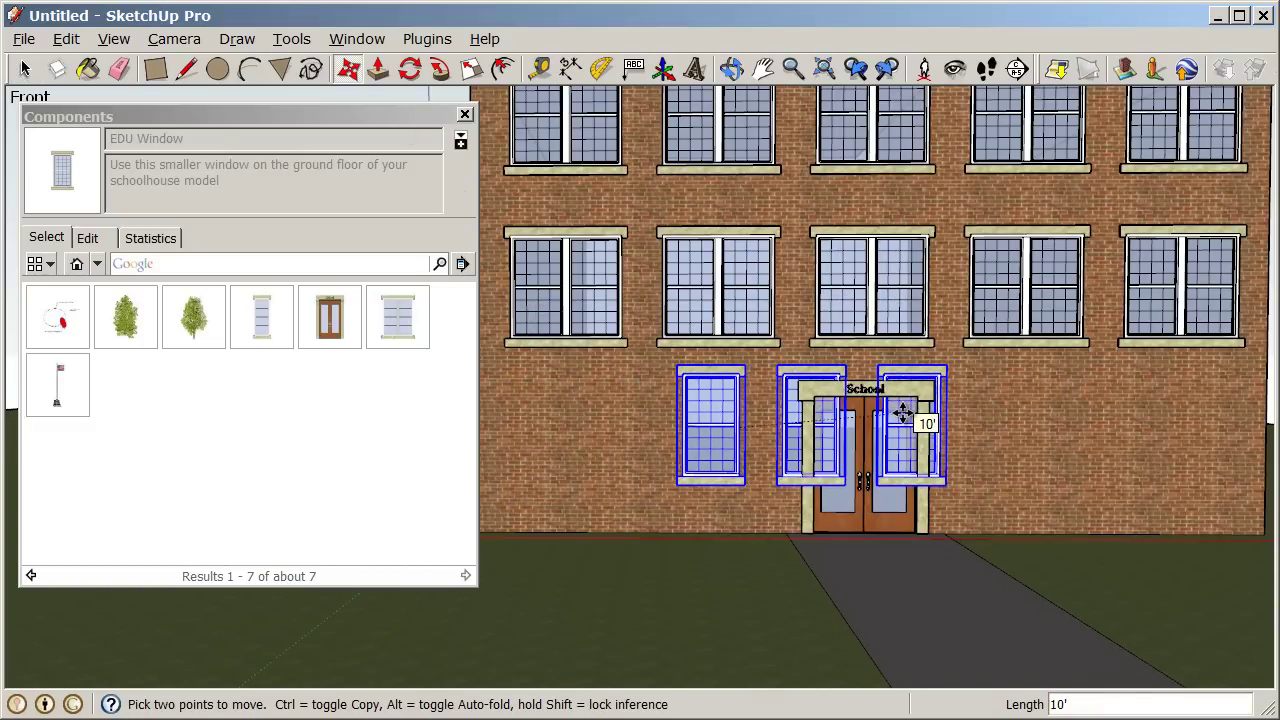
key("ctrl")
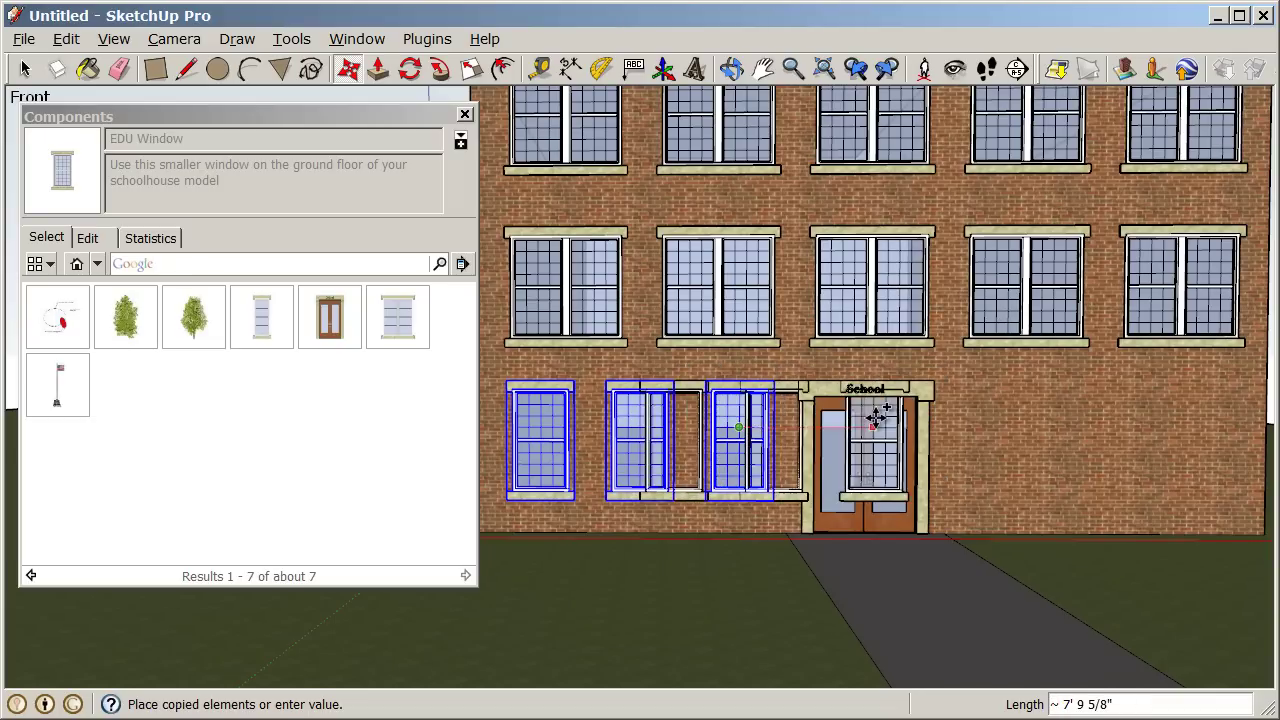
middle_click_drag(723, 443, 814, 451)
scroll(670, 455, "down", 3)
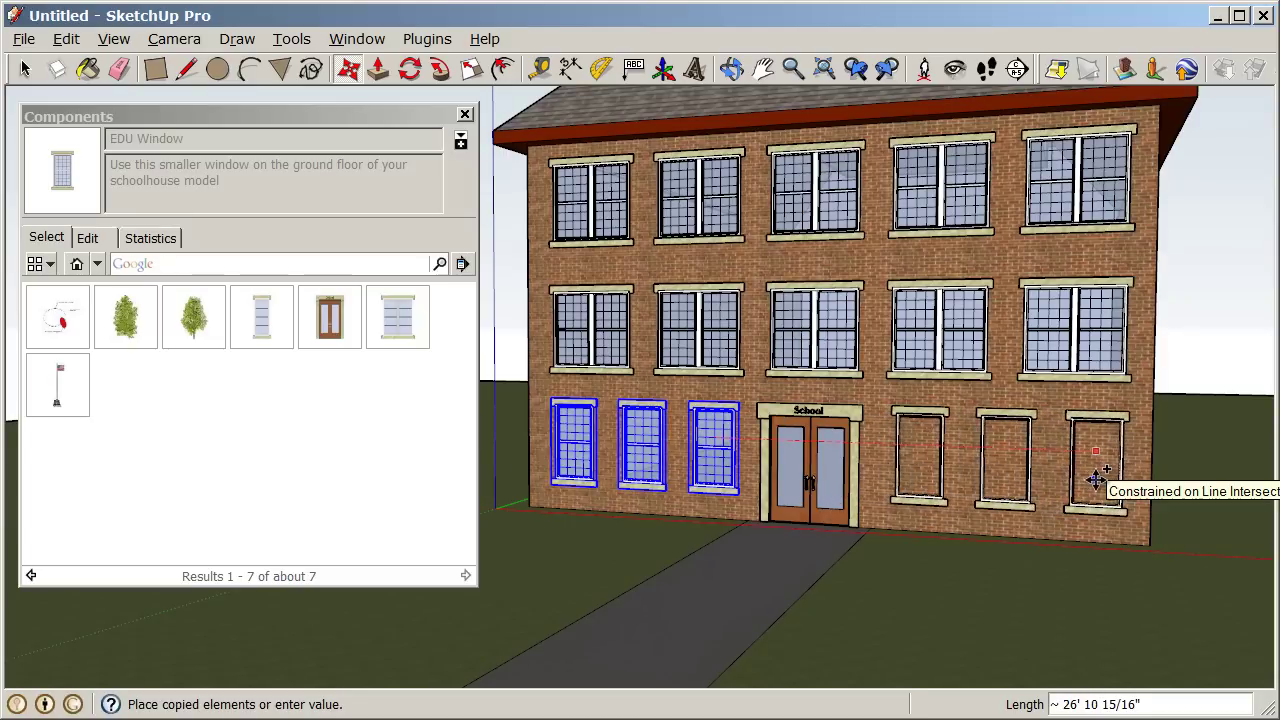
left_click(1096, 480)
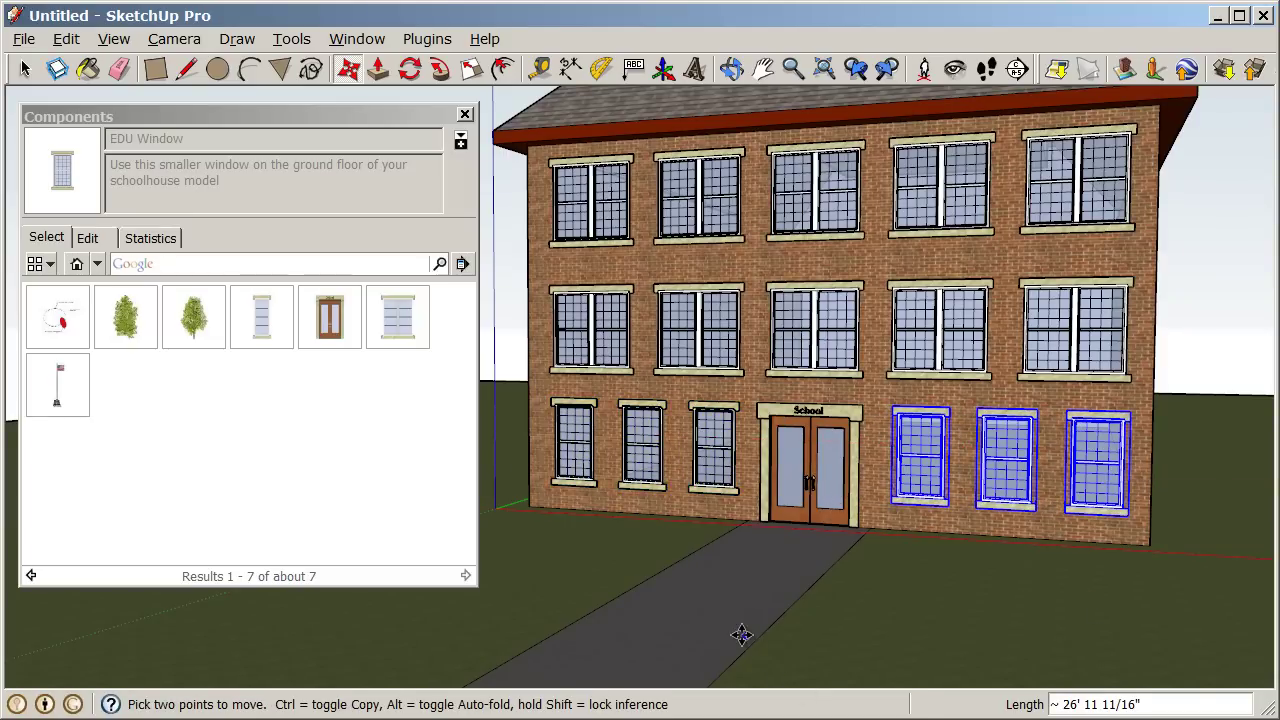
middle_click_drag(743, 634, 941, 608)
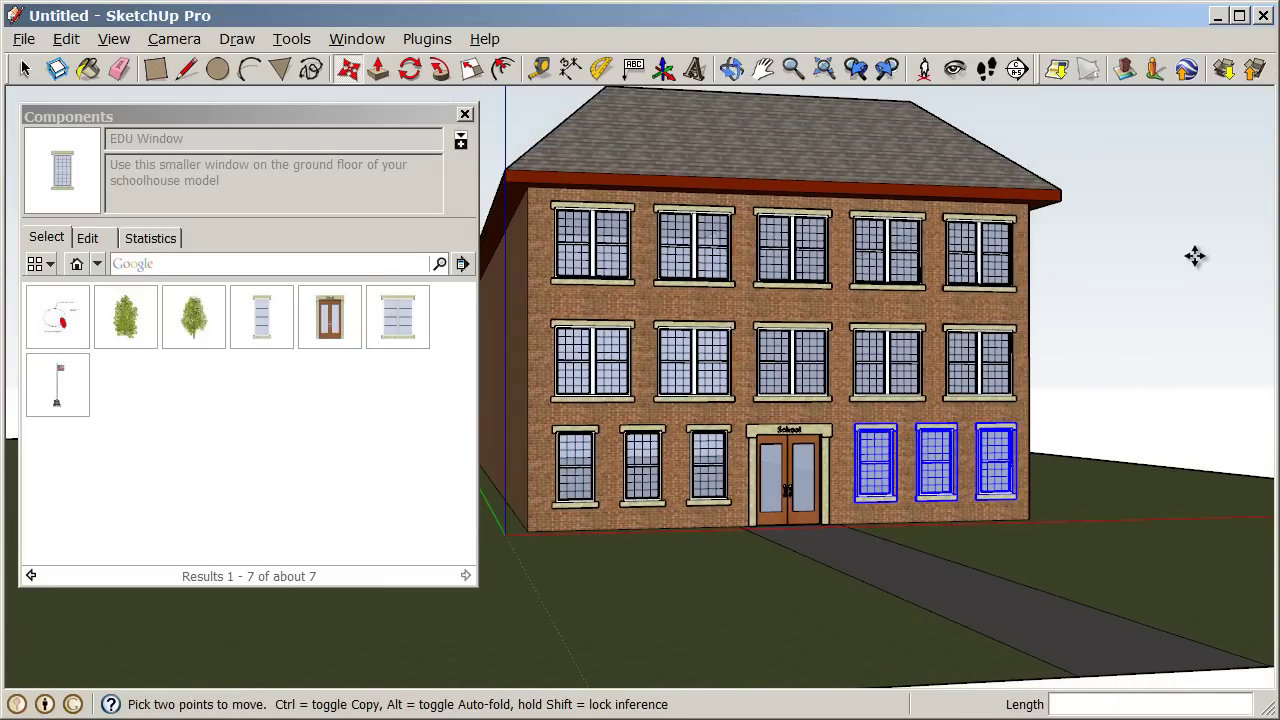
key("Escape")
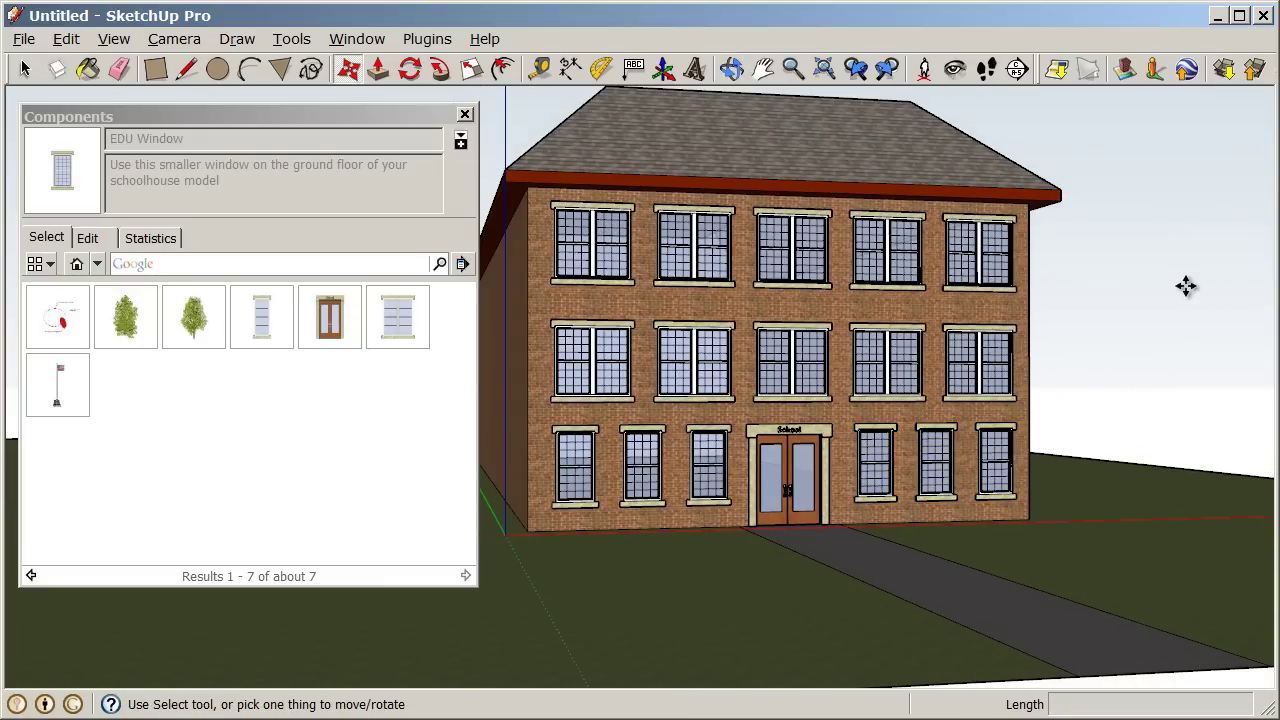
middle_click_drag(1162, 369, 940, 425)
Step: Orbit around the schoolhouse to a corner view and clear the current selection
scroll(940, 425, "down", 5)
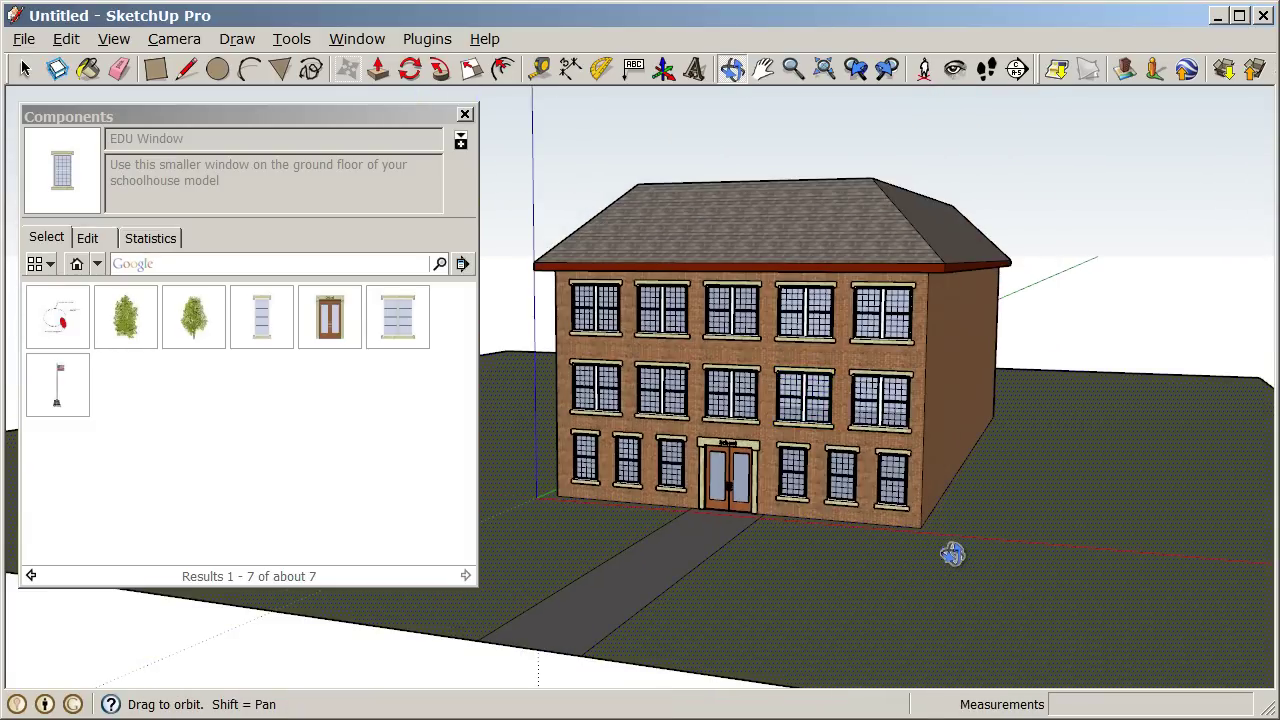
mouse_move(951, 551)
middle_mouse_down()
mouse_move(664, 525)
mouse_move(857, 523)
mouse_move(1063, 560)
middle_mouse_up()
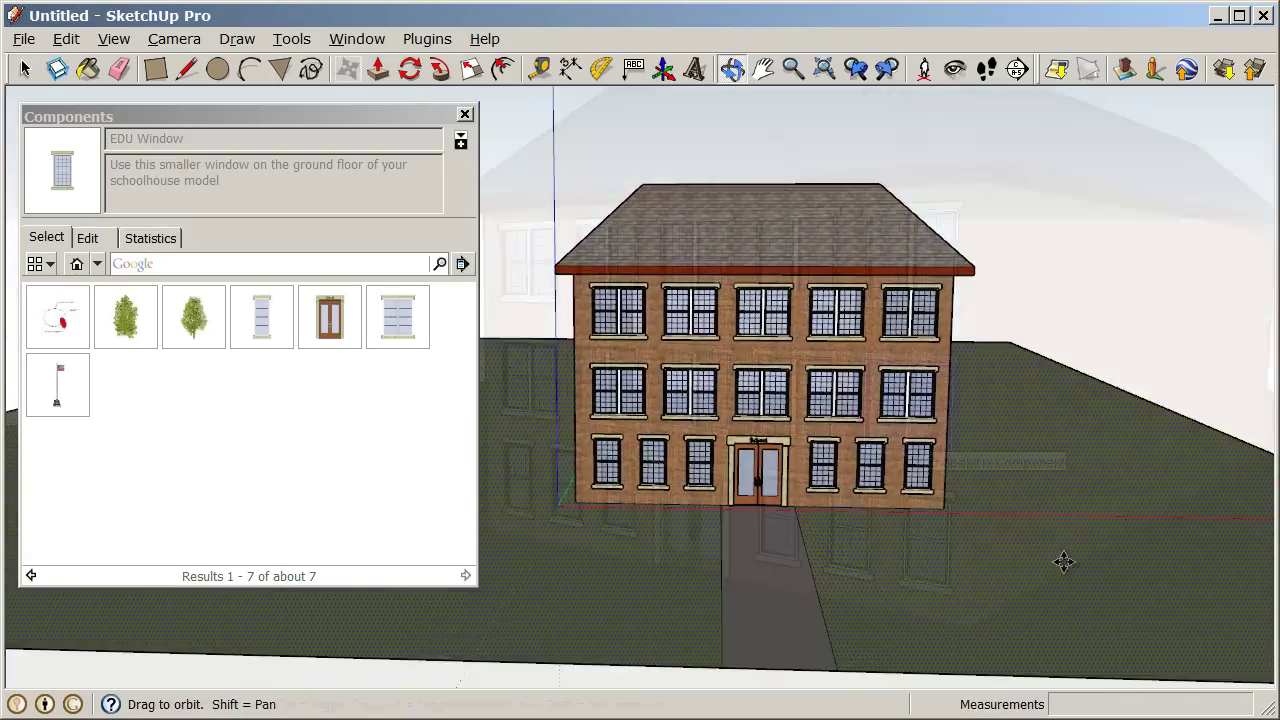
scroll(900, 455, "up", 5)
key("m")
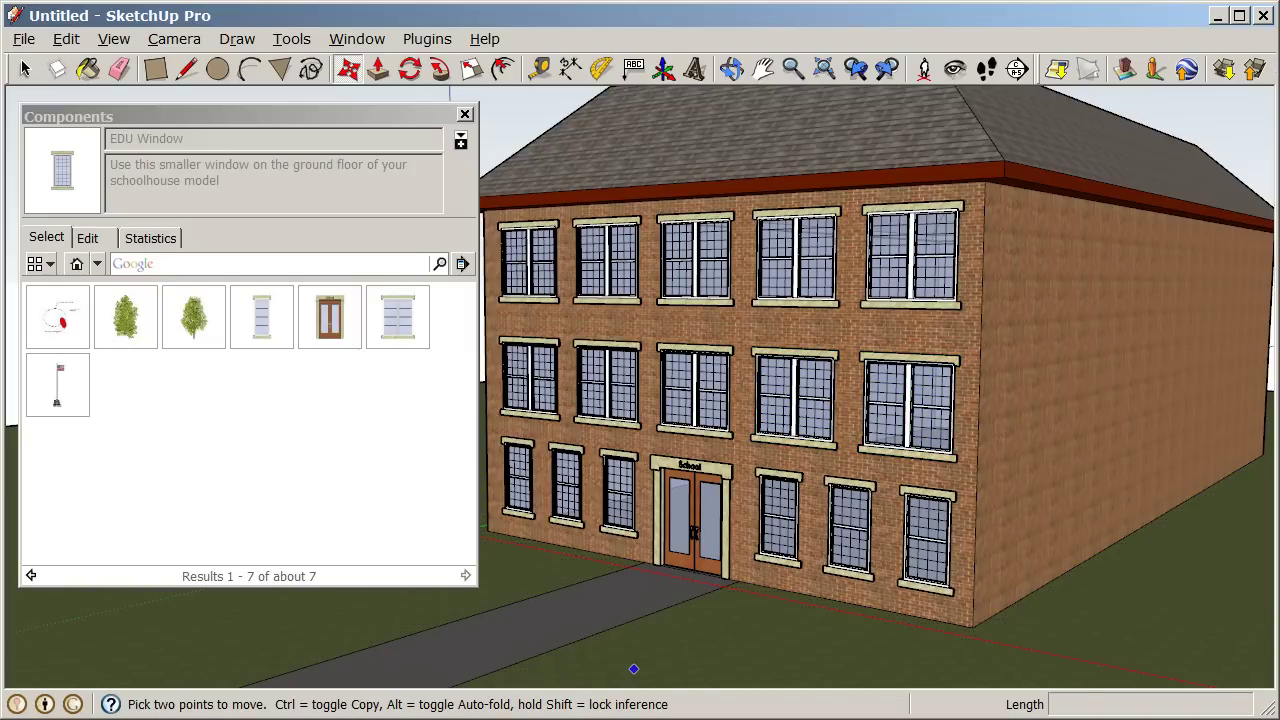
middle_click_drag(858, 320, 1204, 182)
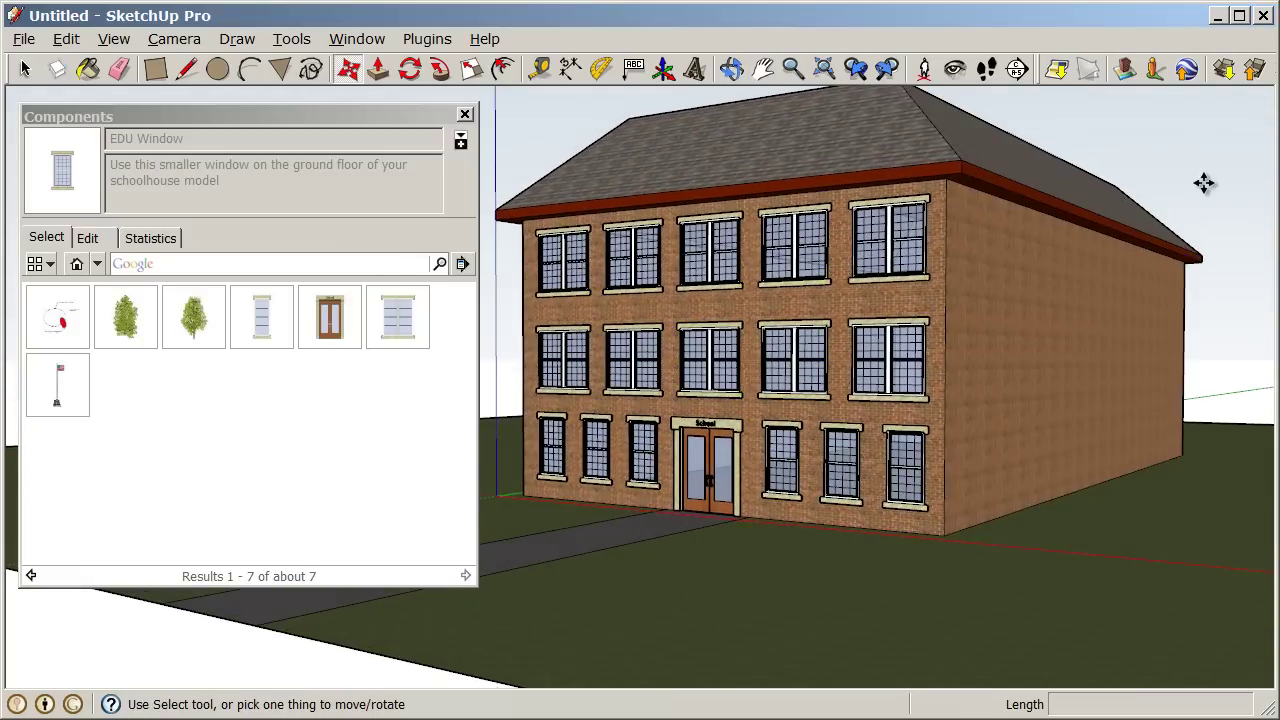
scroll(654, 320, "down", 4)
middle_click_drag(654, 320, 1050, 348)
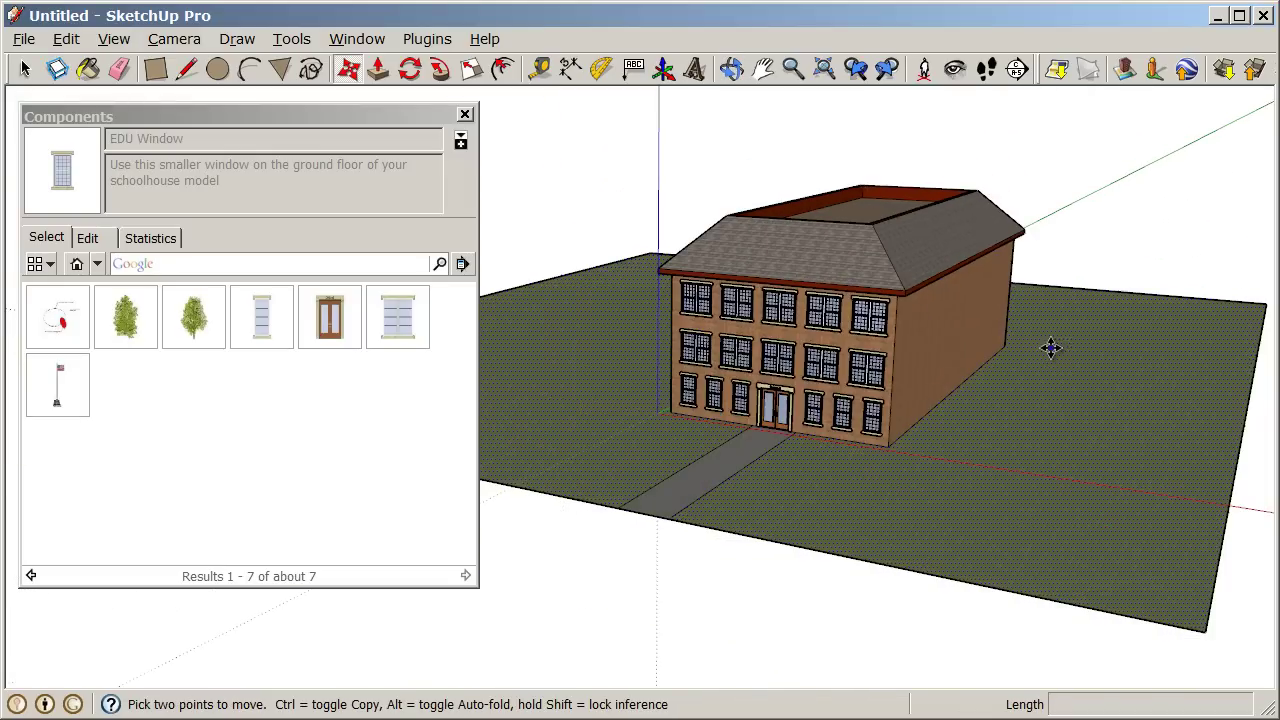
key("ctrl+t")
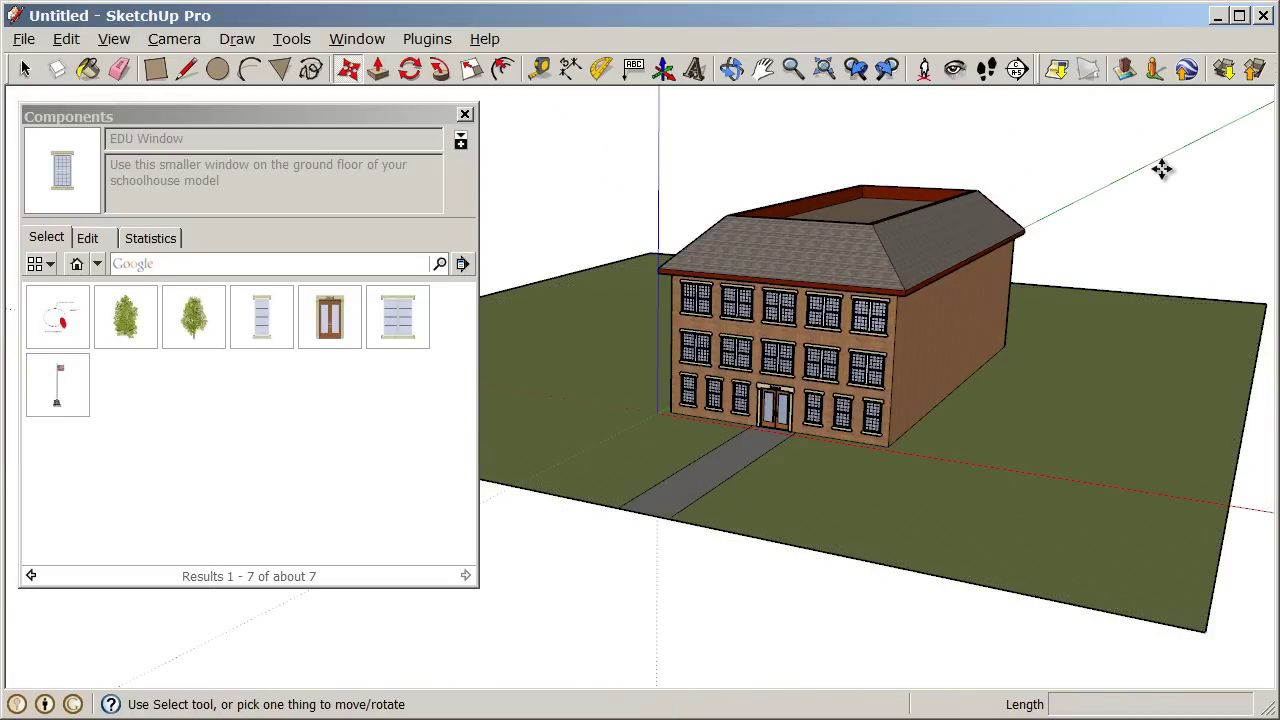
middle_click_drag(1163, 169, 1131, 170)
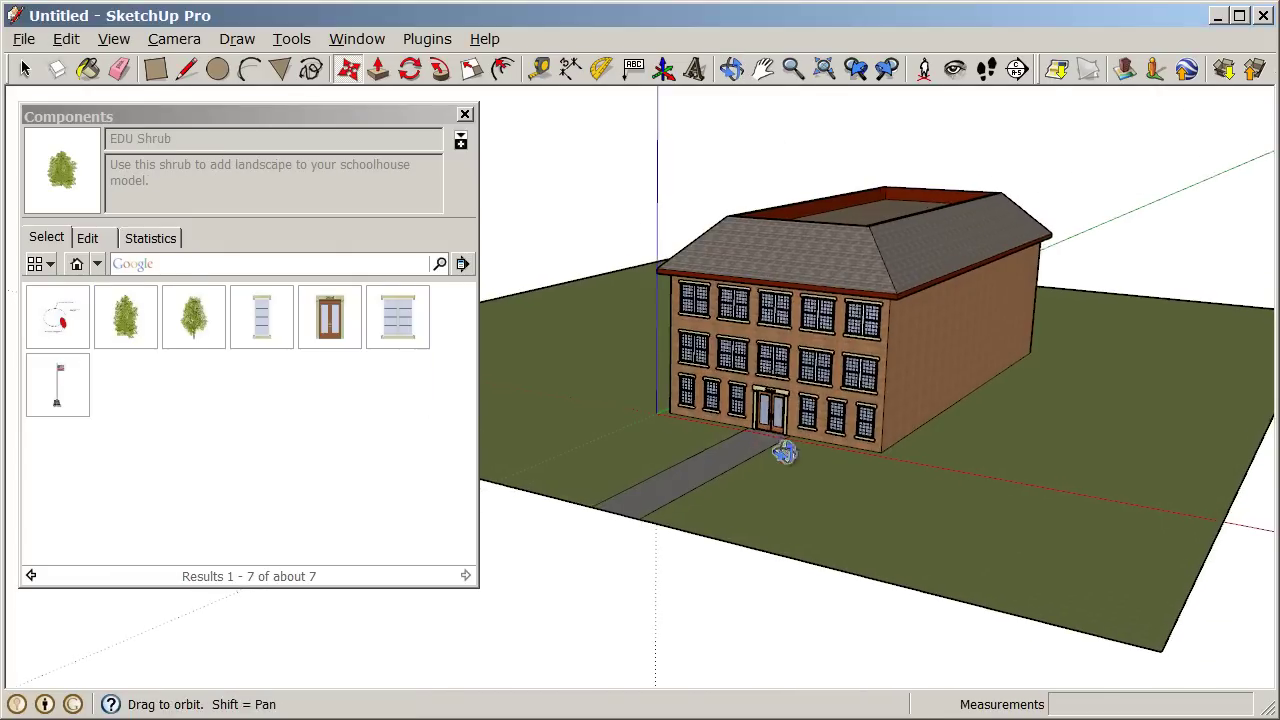
Step: Copy the EDU Shrub along the wall right of the door into an evenly spaced row of four
scroll(770, 445, "up", 6)
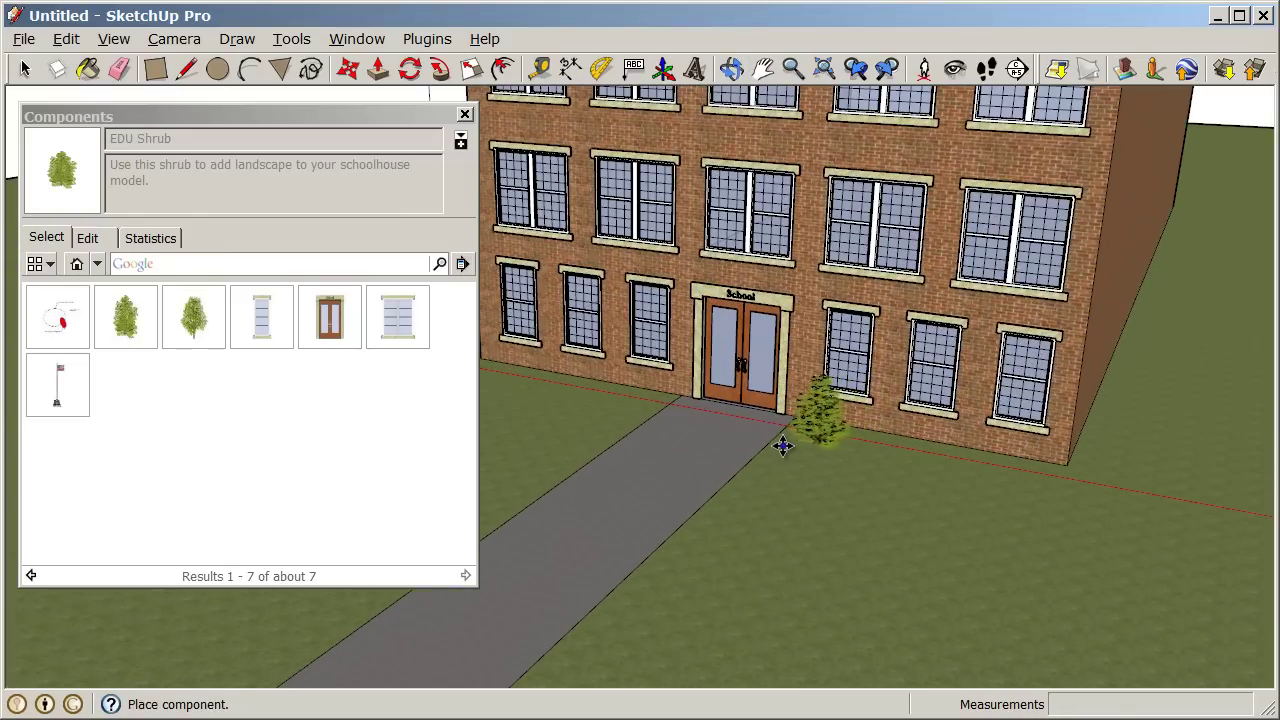
middle_click_drag(810, 470, 966, 480)
scroll(896, 445, "up", 3)
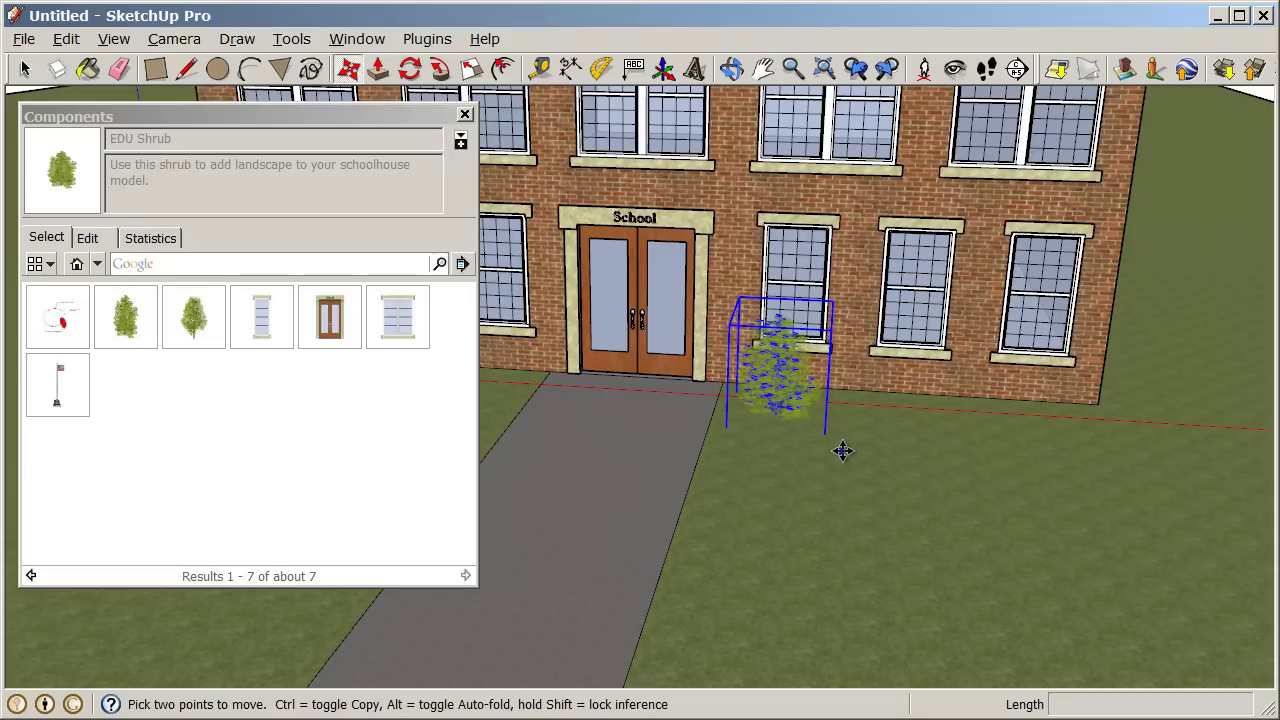
key("ctrl")
left_click(763, 468)
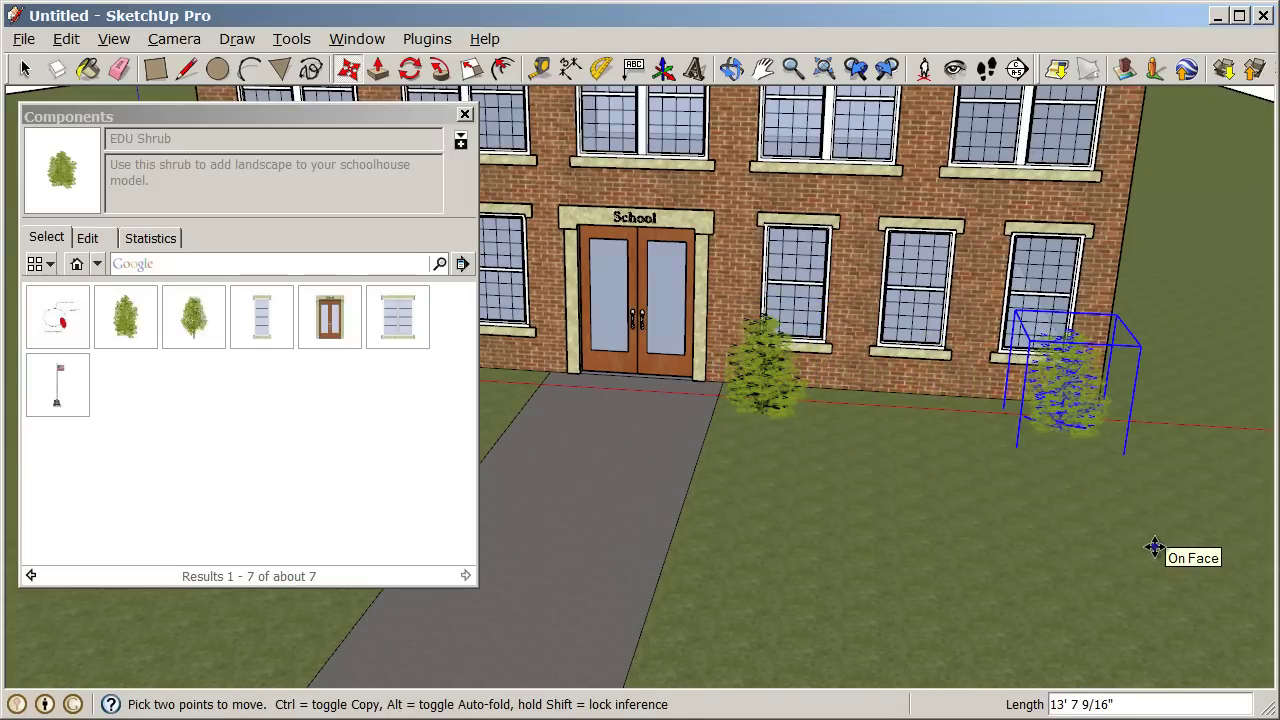
key("Return")
scroll(805, 453, "down", 3)
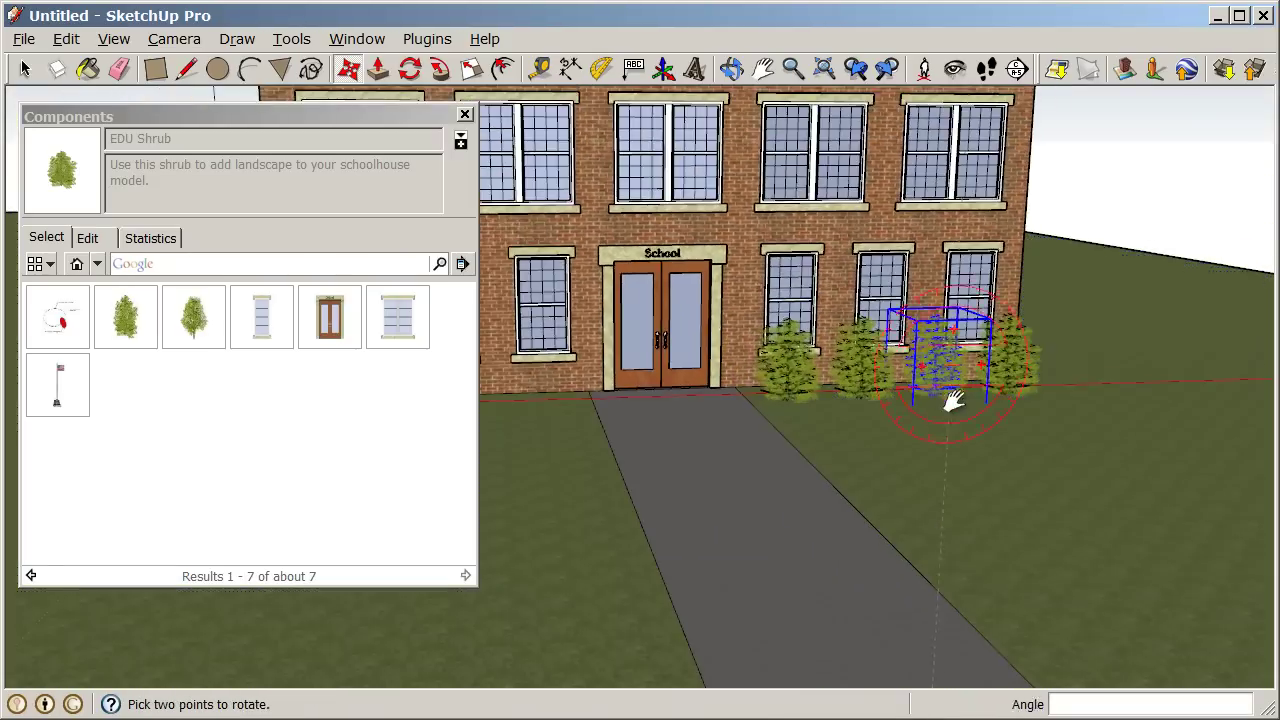
middle_click_drag(943, 386, 1005, 512, "shift")
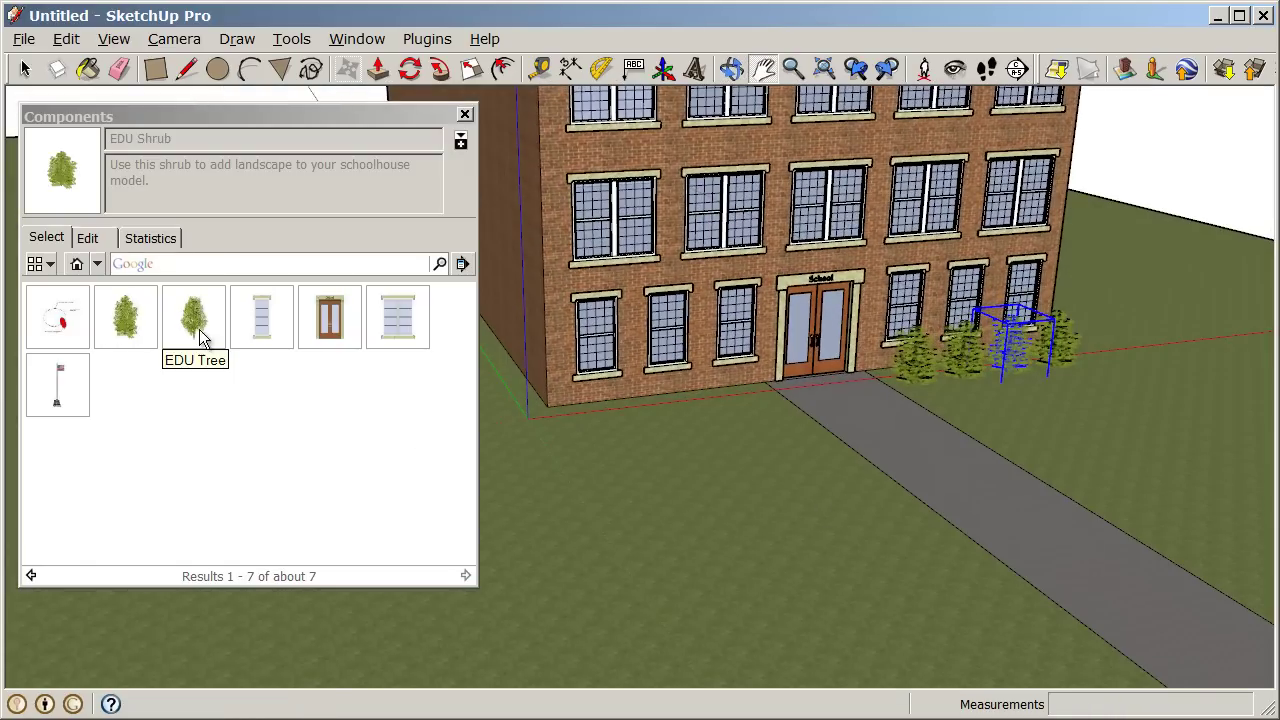
Step: Plant an EDU Tree on the lawn right of the school and a second in front of its left side
left_click(201, 327)
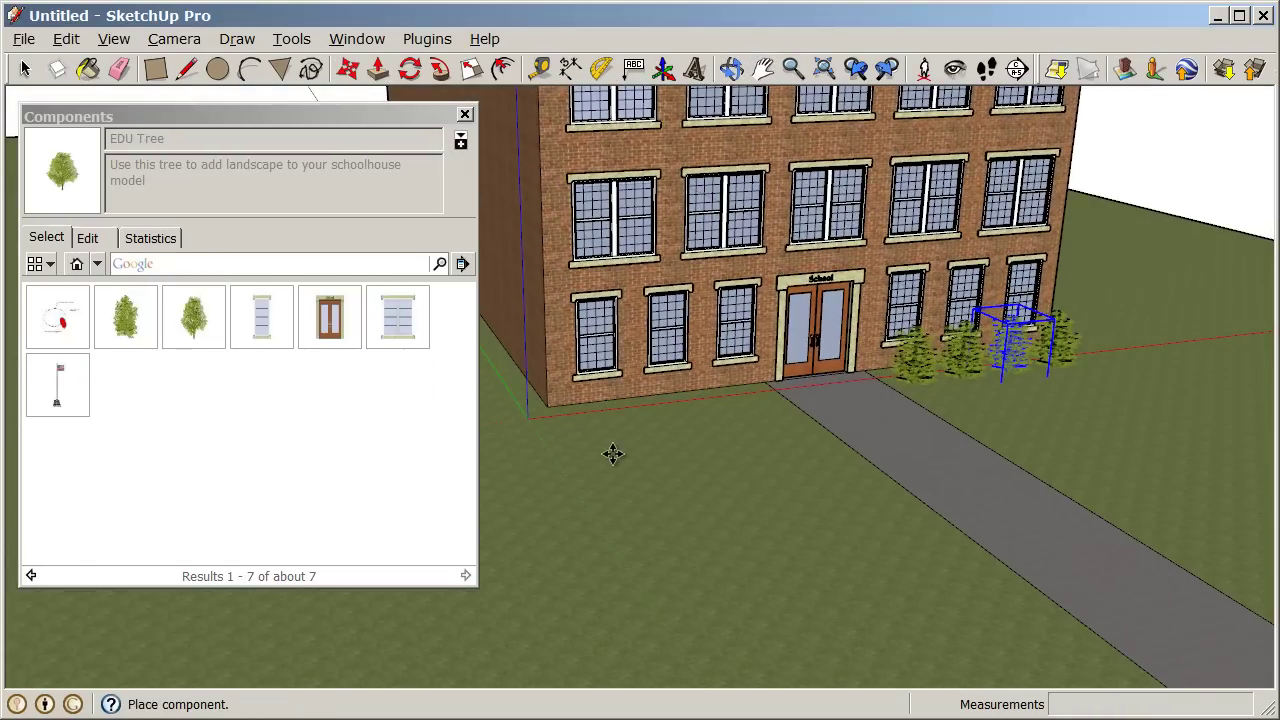
scroll(613, 454, "down", 1)
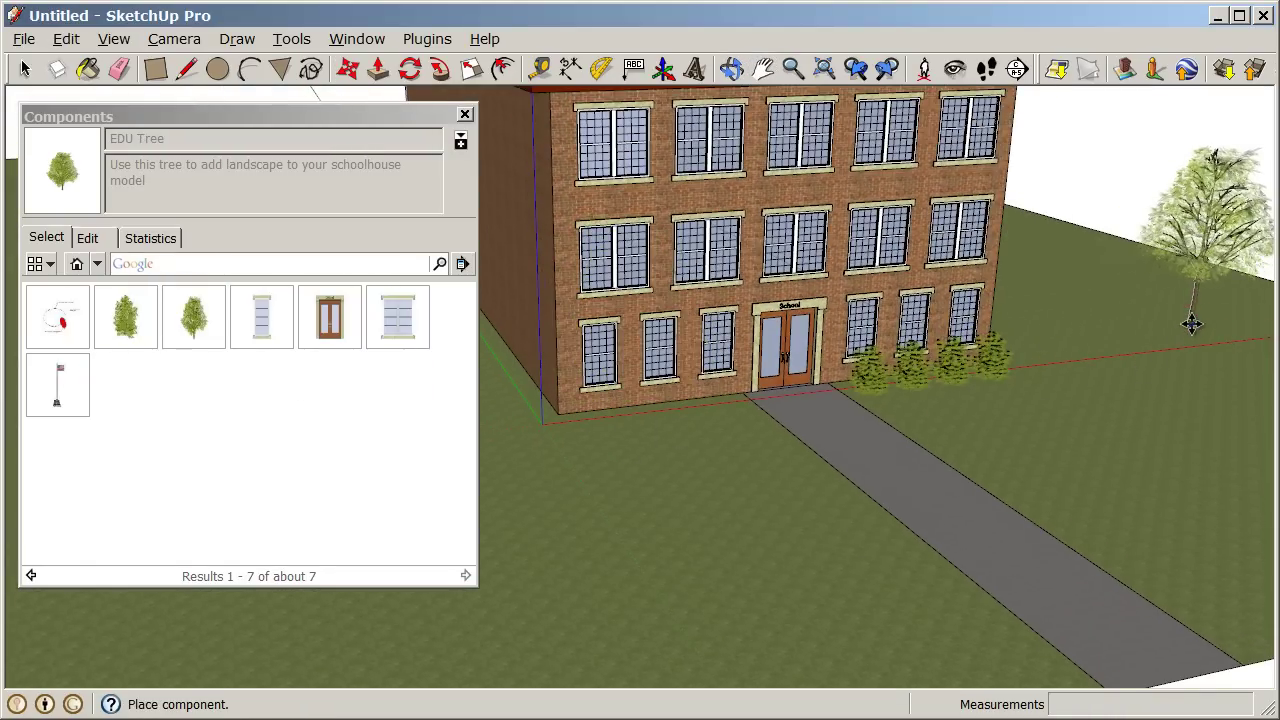
left_click(1190, 321)
middle_click_drag(1190, 321, 1150, 362)
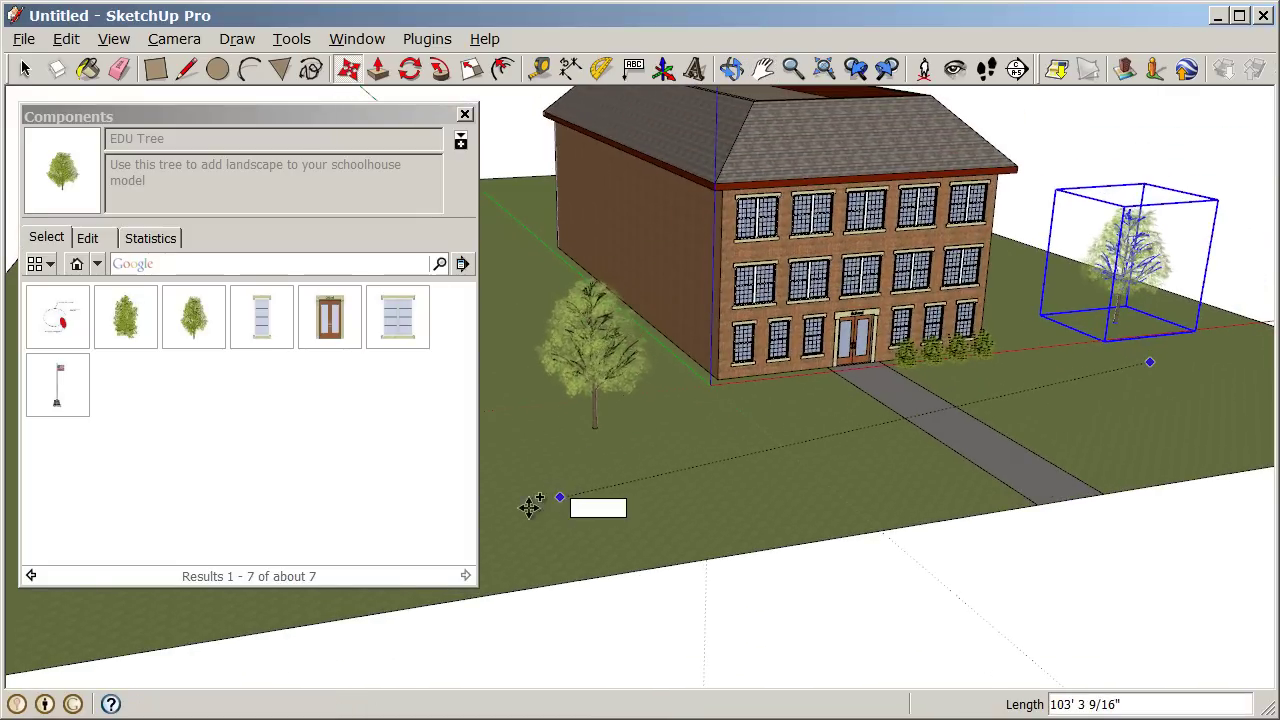
key("Return")
Step: Place the EDU Flagpole on the lawn beside the front walkway
left_click(63, 406)
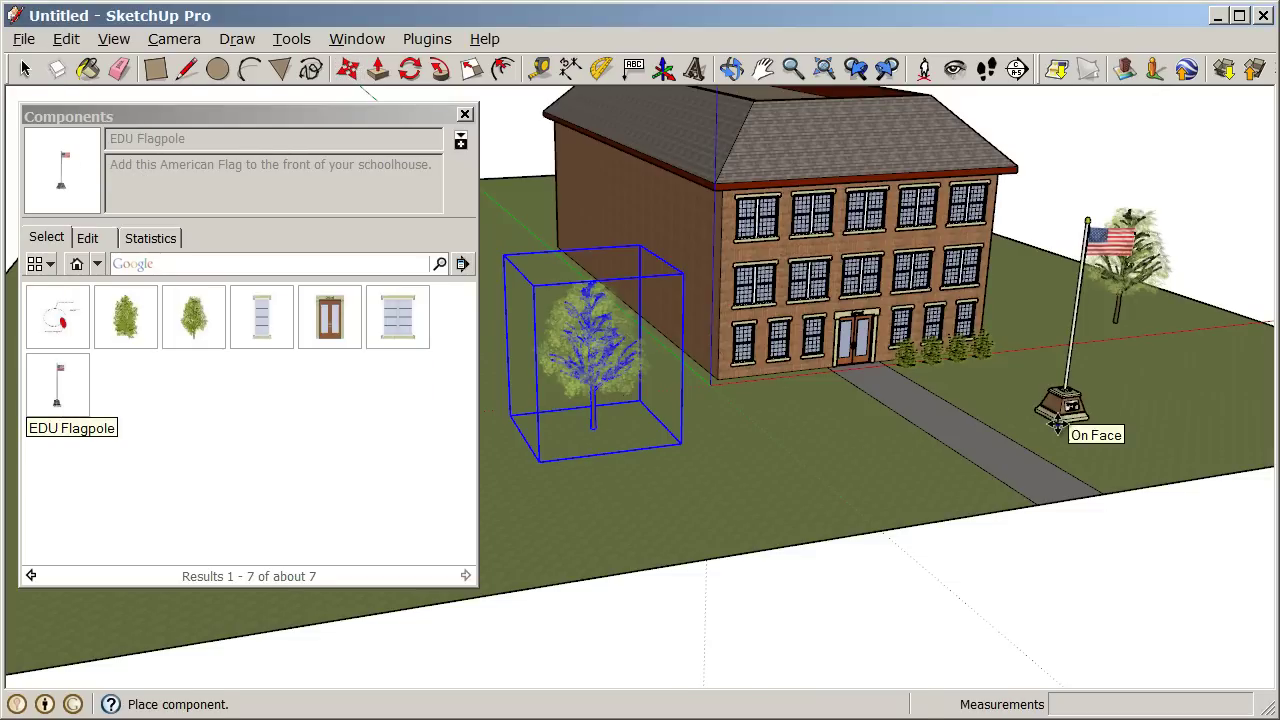
left_click(1048, 432)
key("h")
scroll(1045, 403, "up", 8)
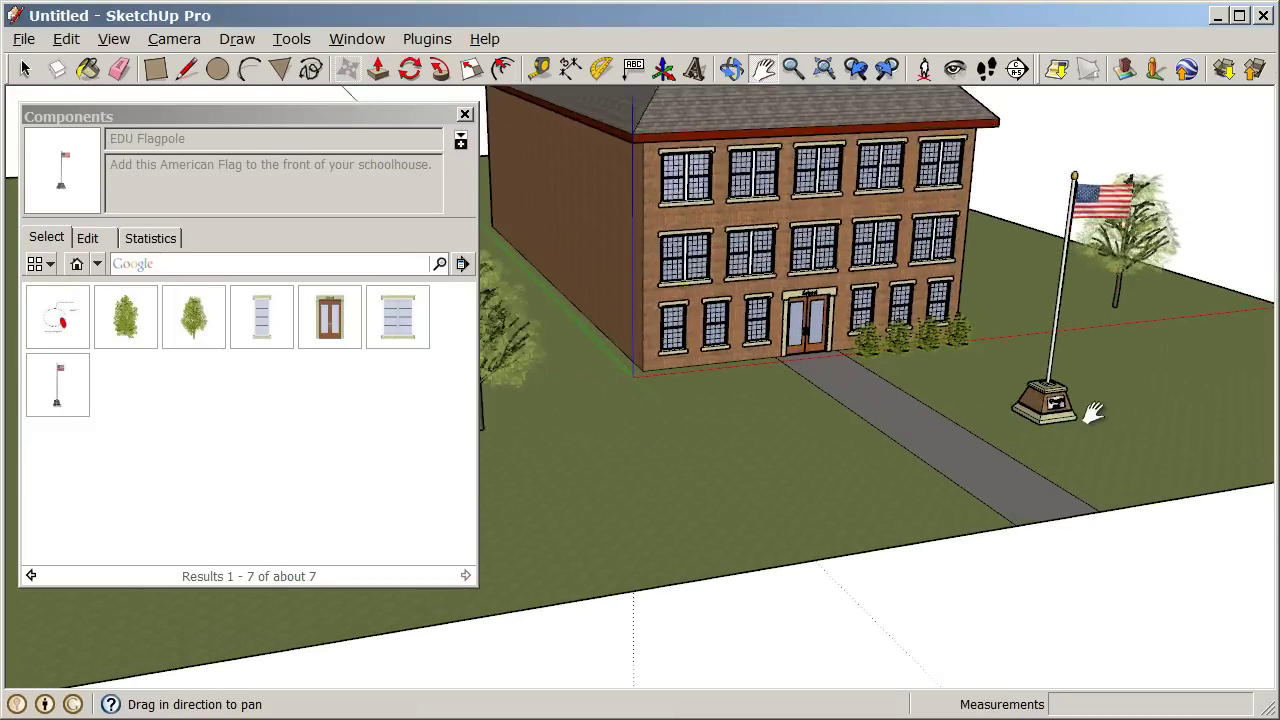
scroll(1045, 403, "up", 4)
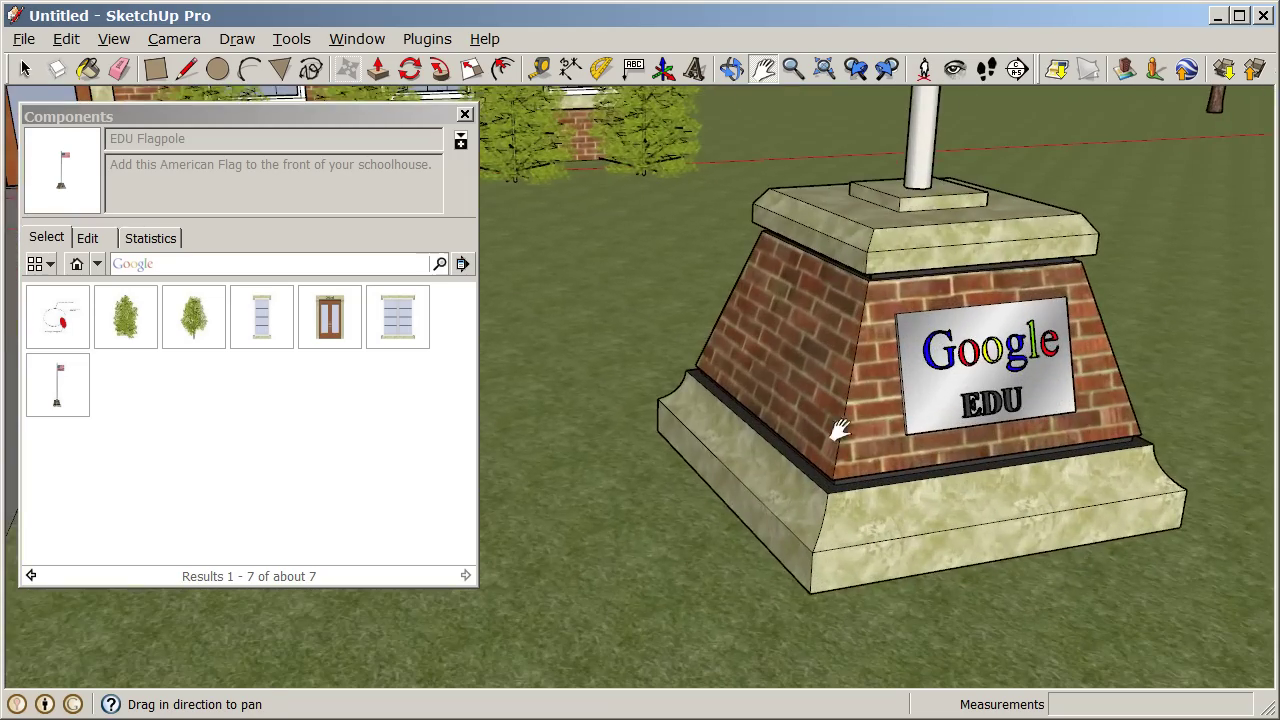
middle_click_drag(840, 430, 623, 386)
scroll(971, 517, "down", 5)
Step: Pan, zoom and orbit to view the school front with the flagpole and trees
left_click_drag(903, 466, 1012, 527)
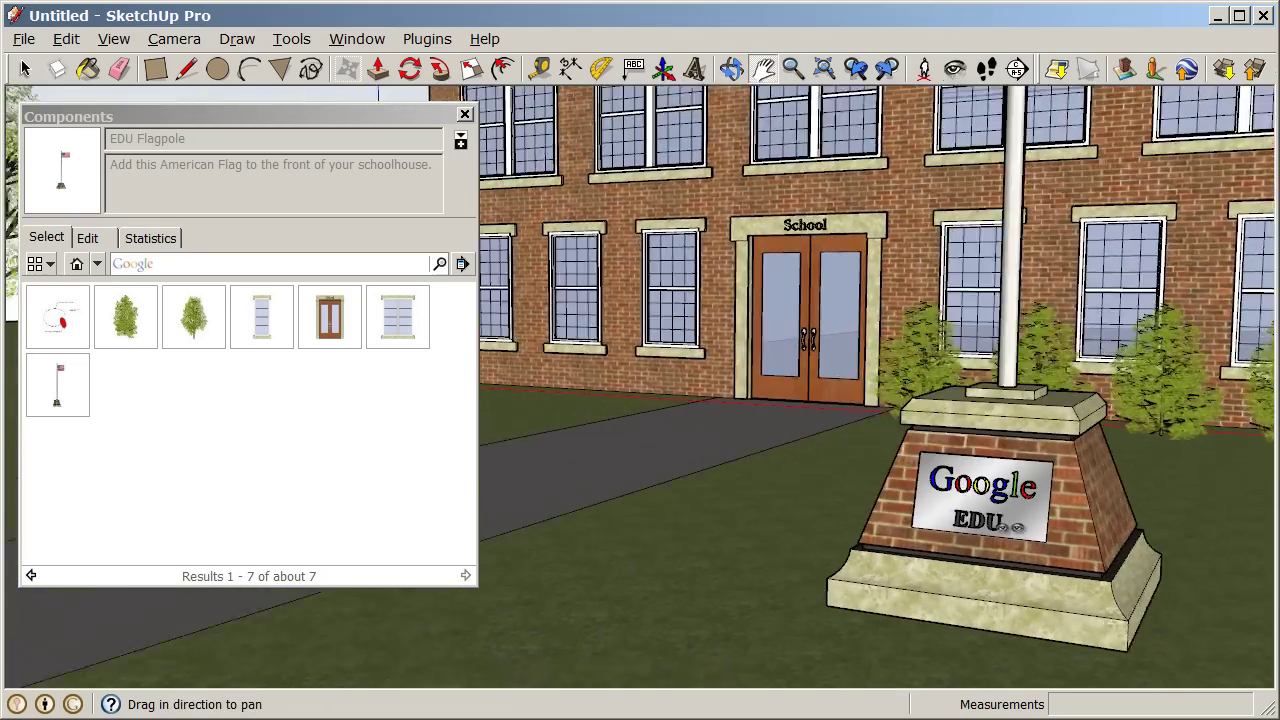
scroll(1000, 430, "down", 2)
middle_click_drag(1000, 430, 963, 514)
scroll(957, 425, "down", 2)
scroll(957, 425, "down", 3)
scroll(1080, 470, "down", 3)
scroll(973, 543, "up", 2)
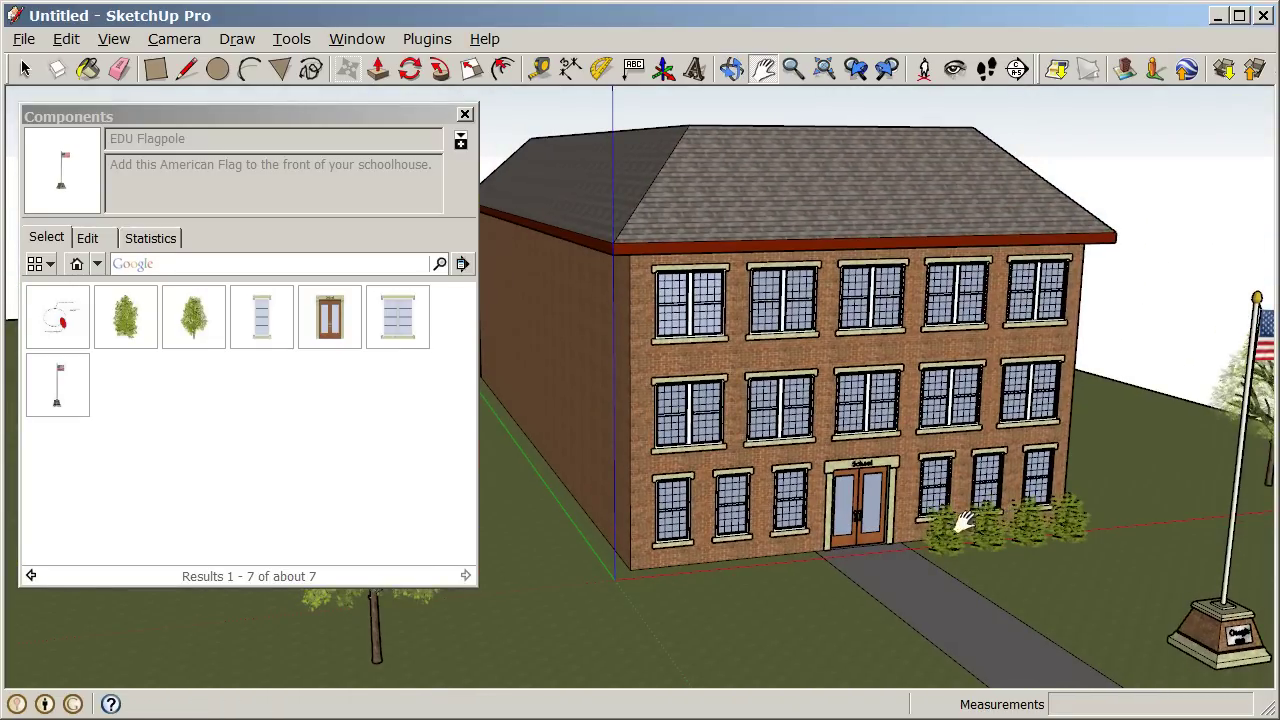
middle_click_drag(963, 520, 932, 466)
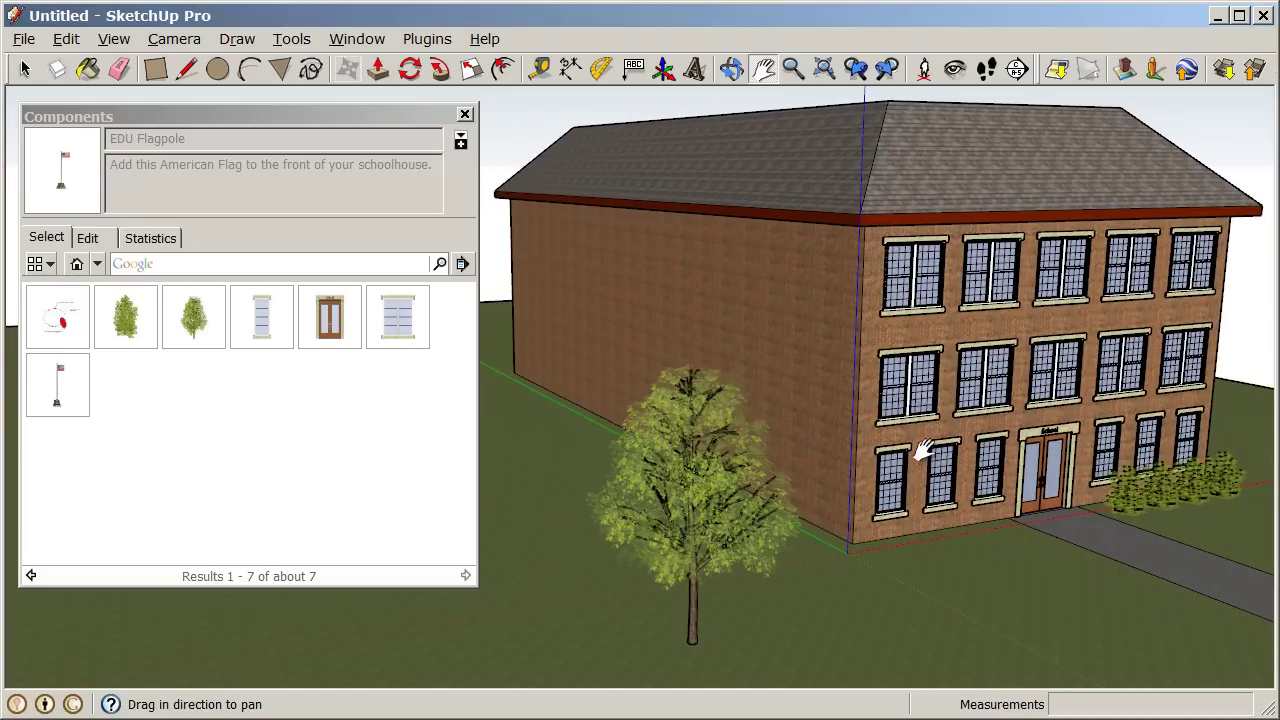
scroll(833, 390, "down", 1)
middle_click_drag(800, 430, 860, 450)
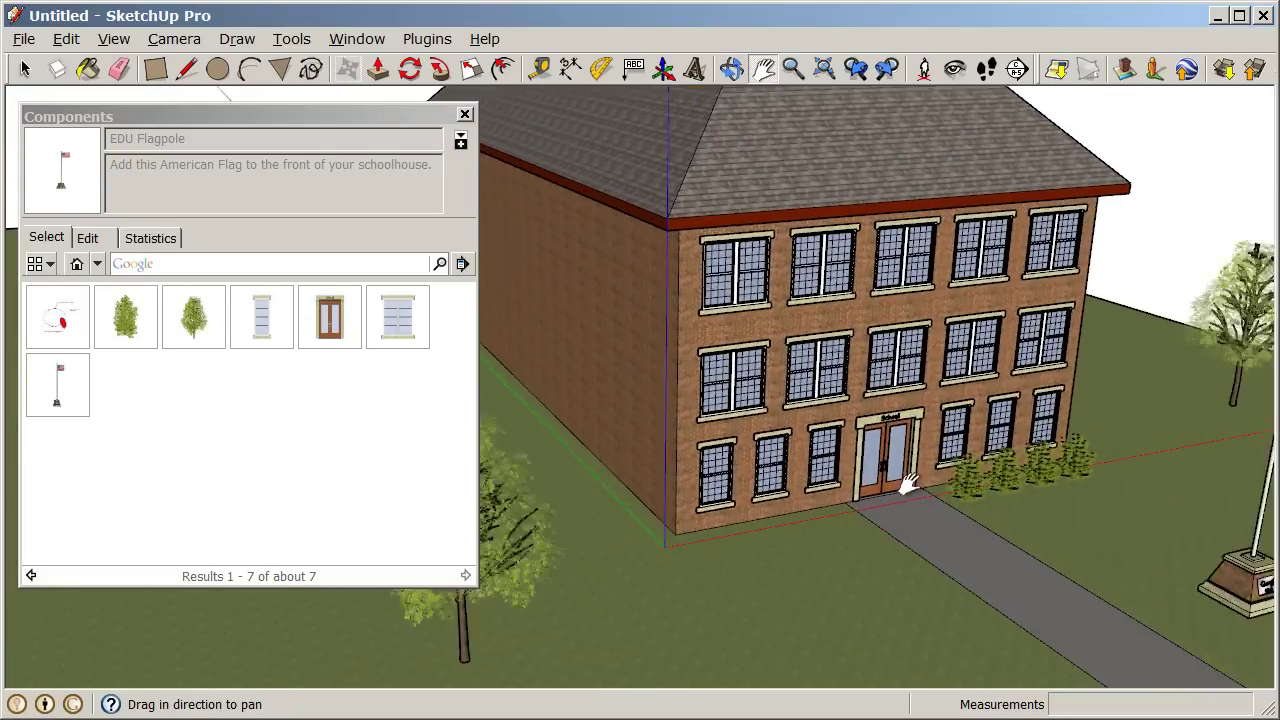